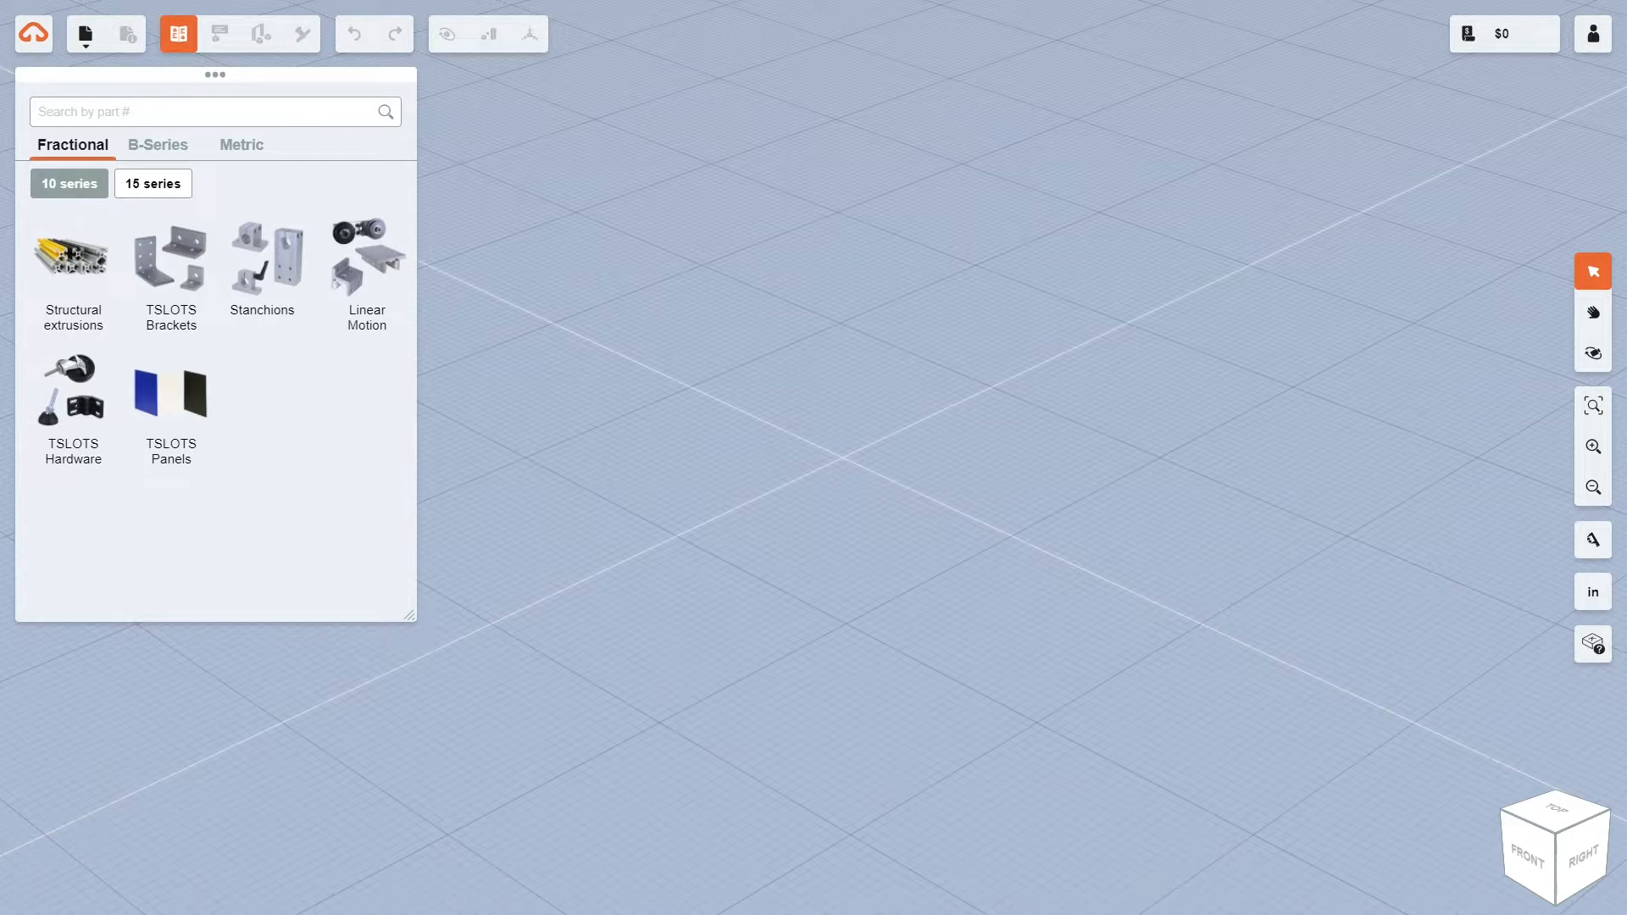
pyautogui.click(1591, 48)
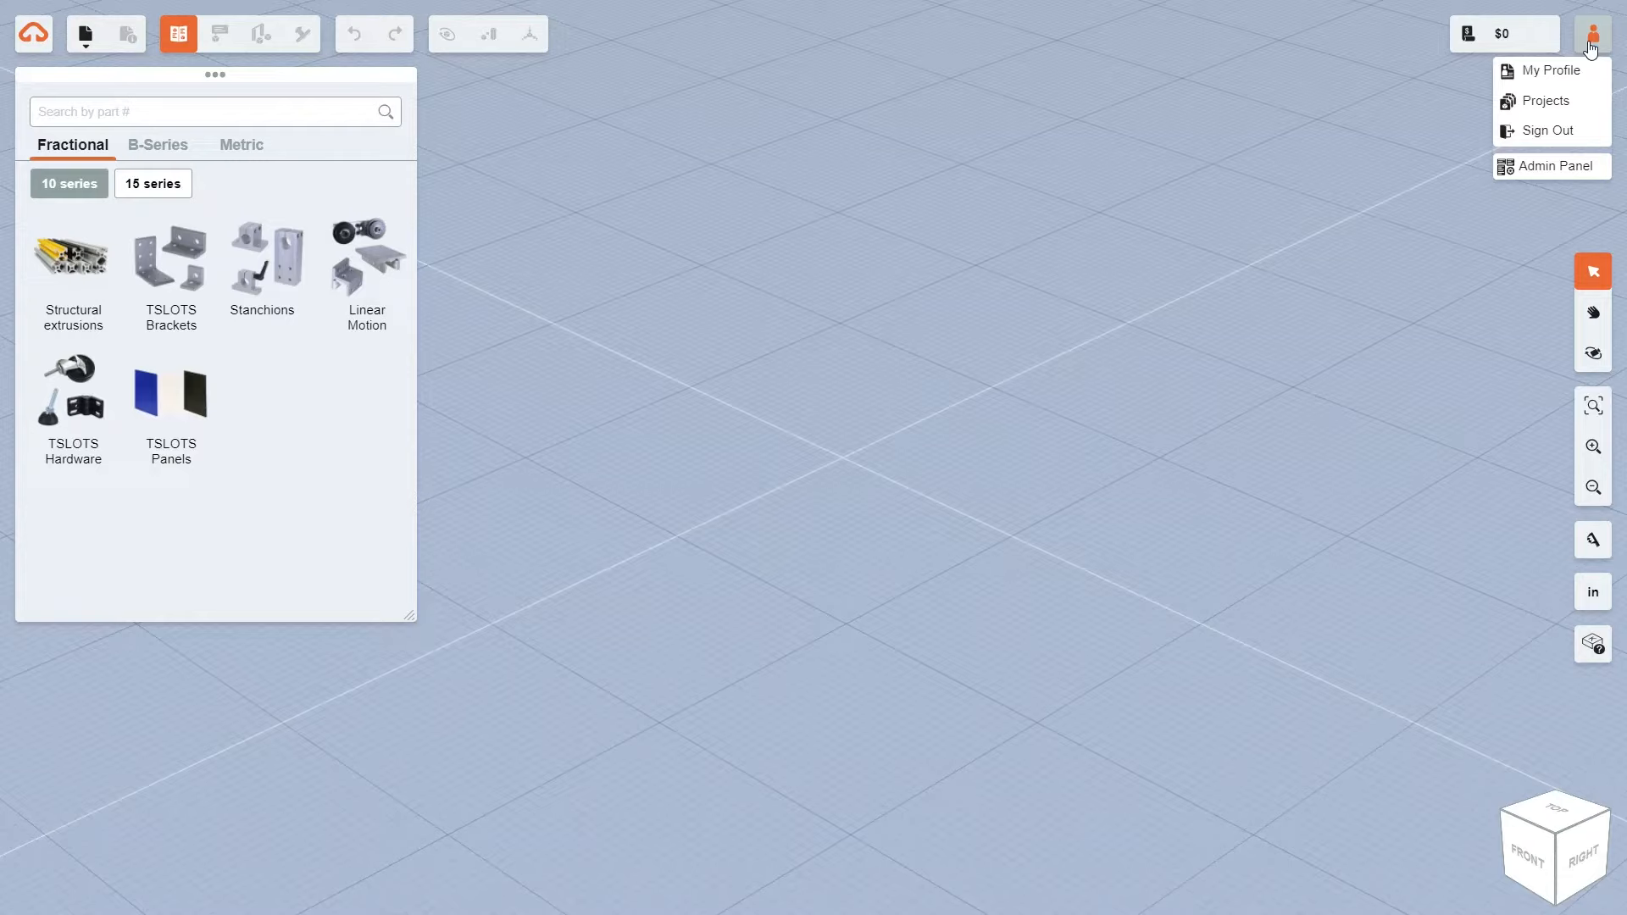
pyautogui.click(1075, 81)
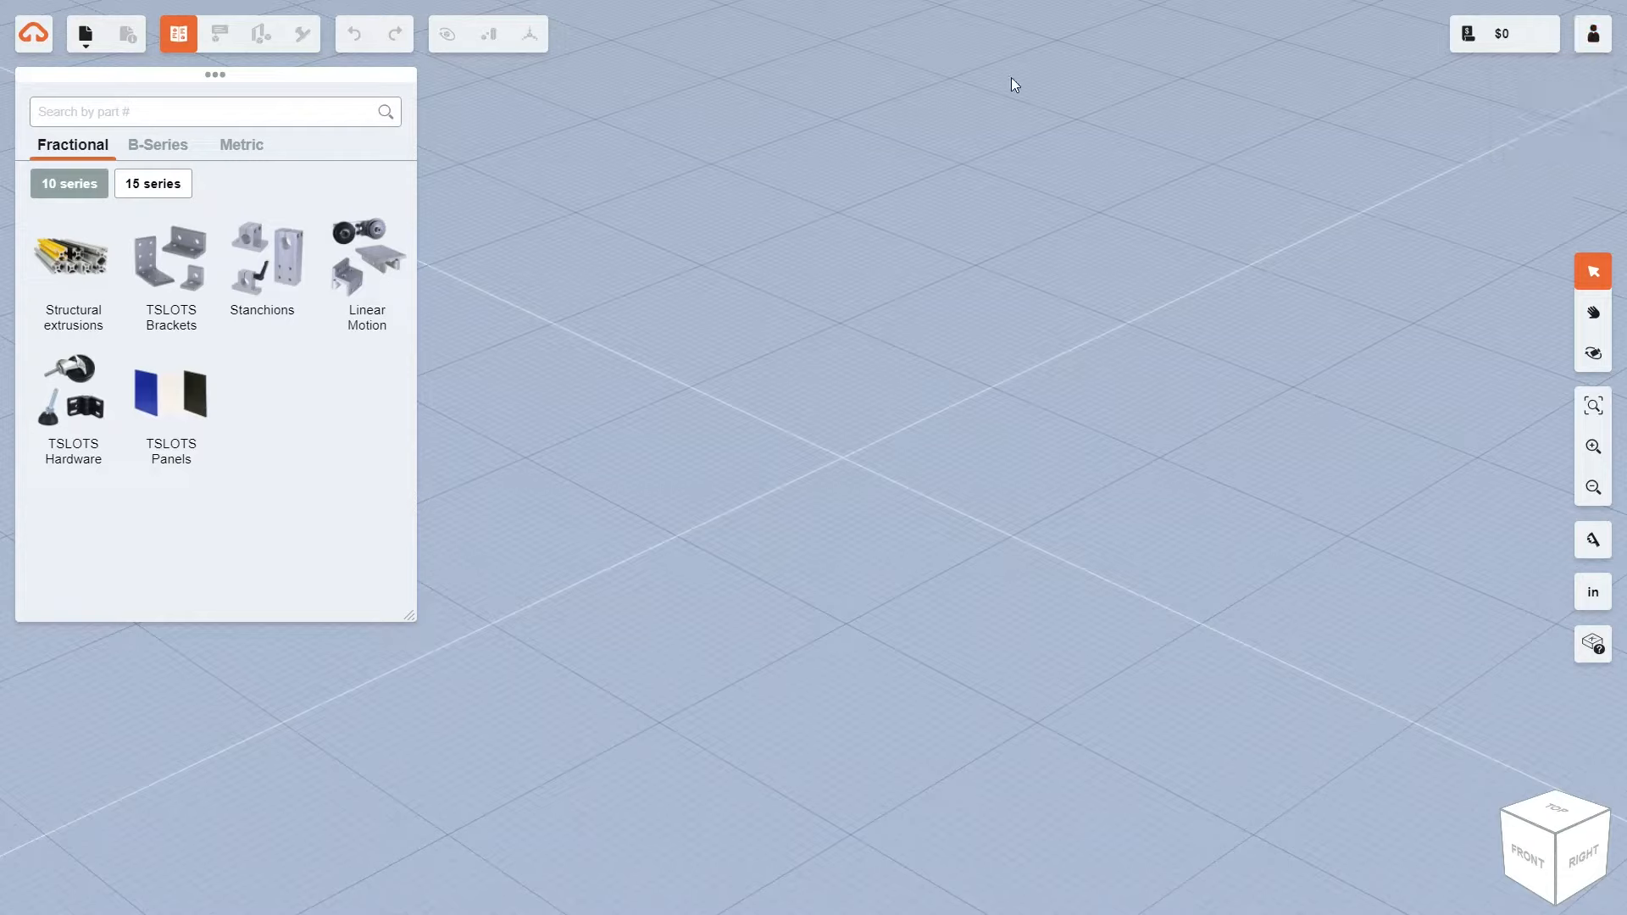
# Create and save a new project named TEST, leaving the distributor and customer details blank
pyautogui.click(84, 40)
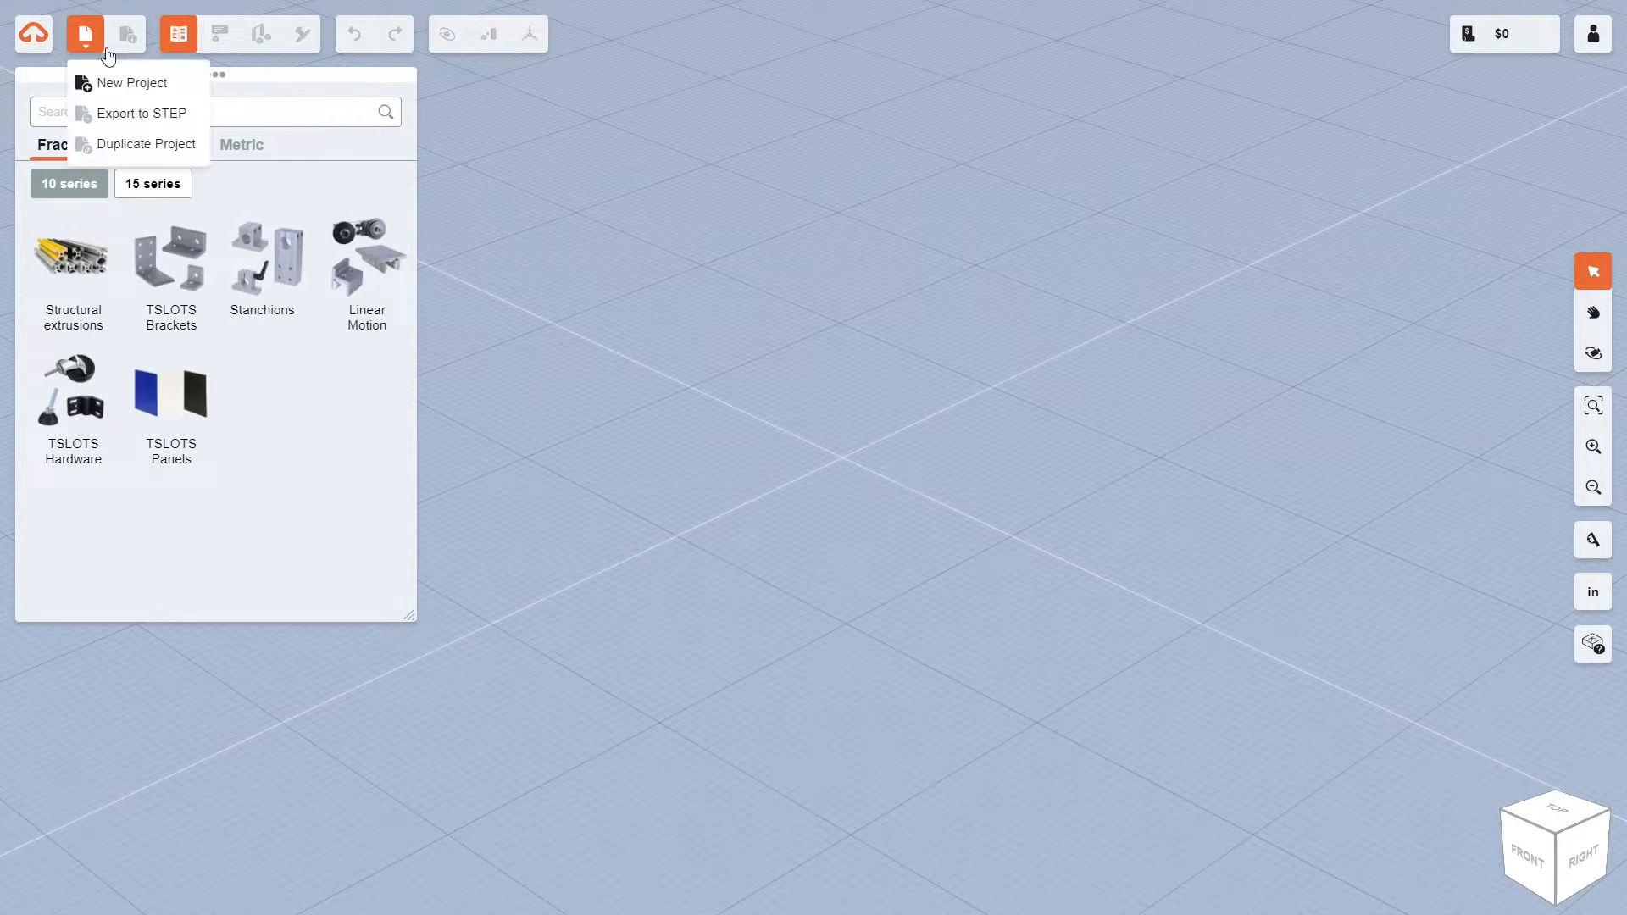
pyautogui.click(126, 85)
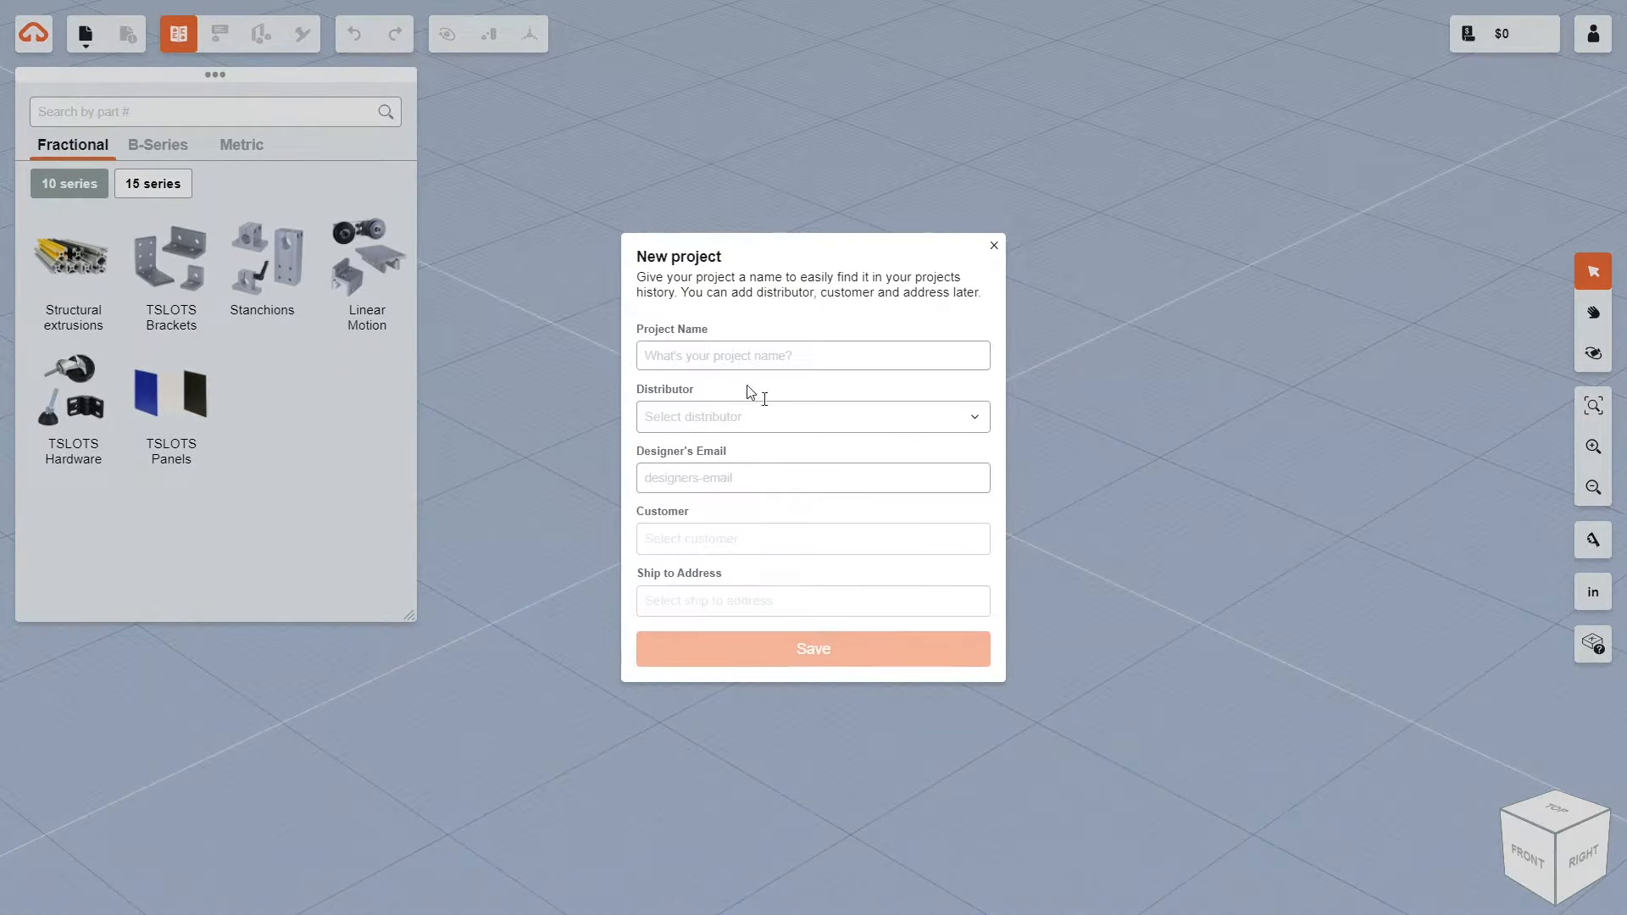
pyautogui.click(713, 356)
pyautogui.write('TEST')
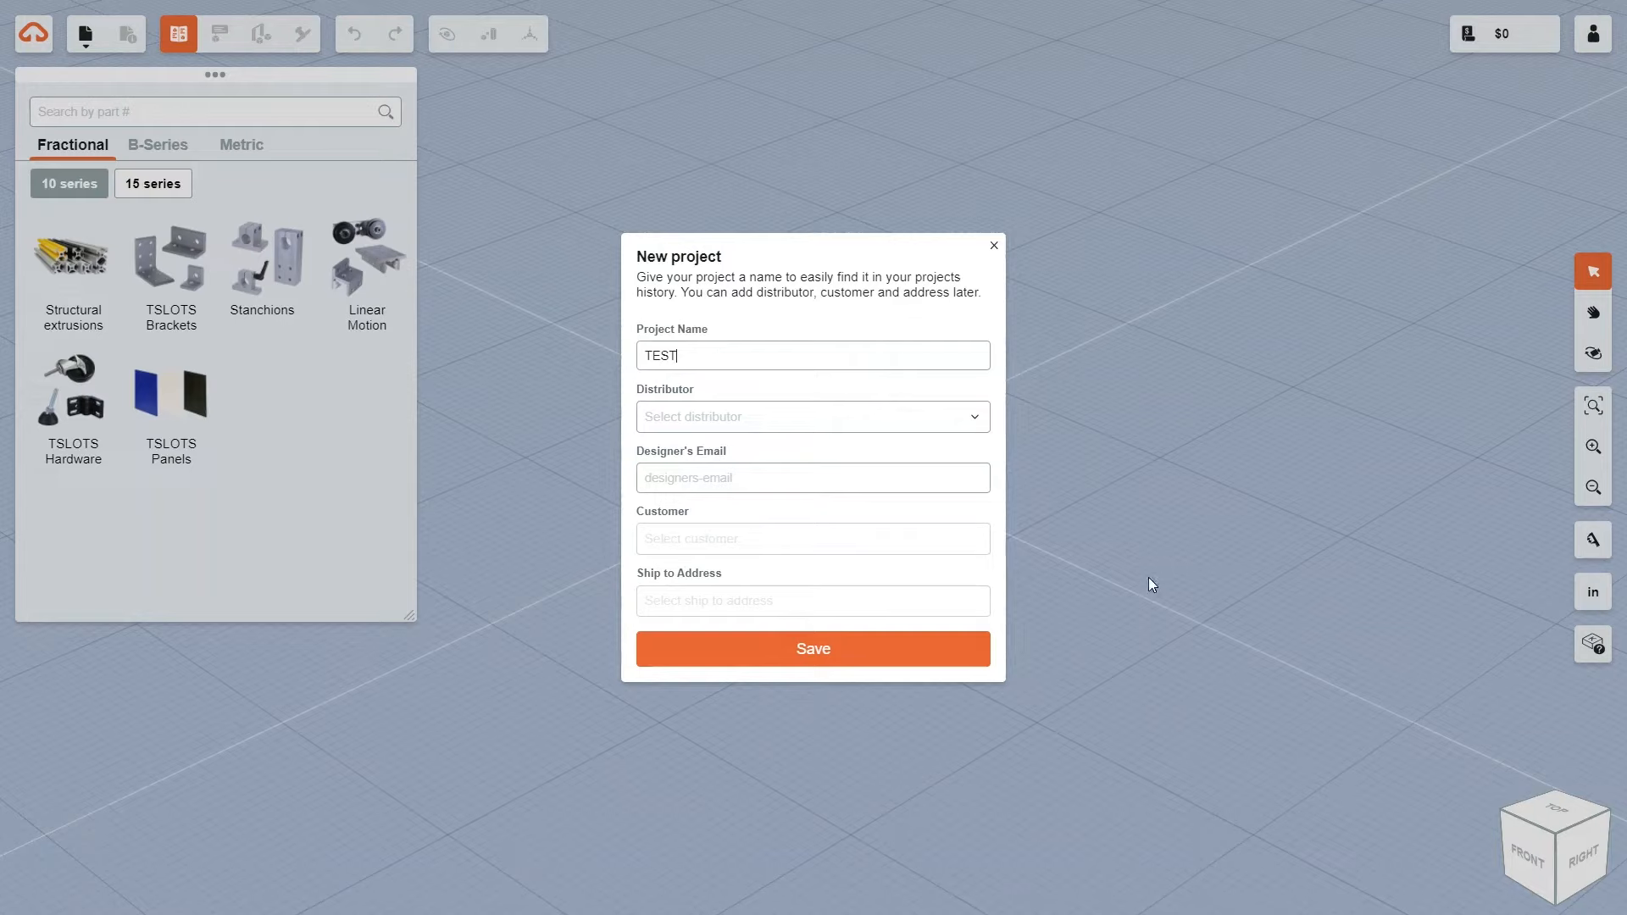
pyautogui.click(899, 650)
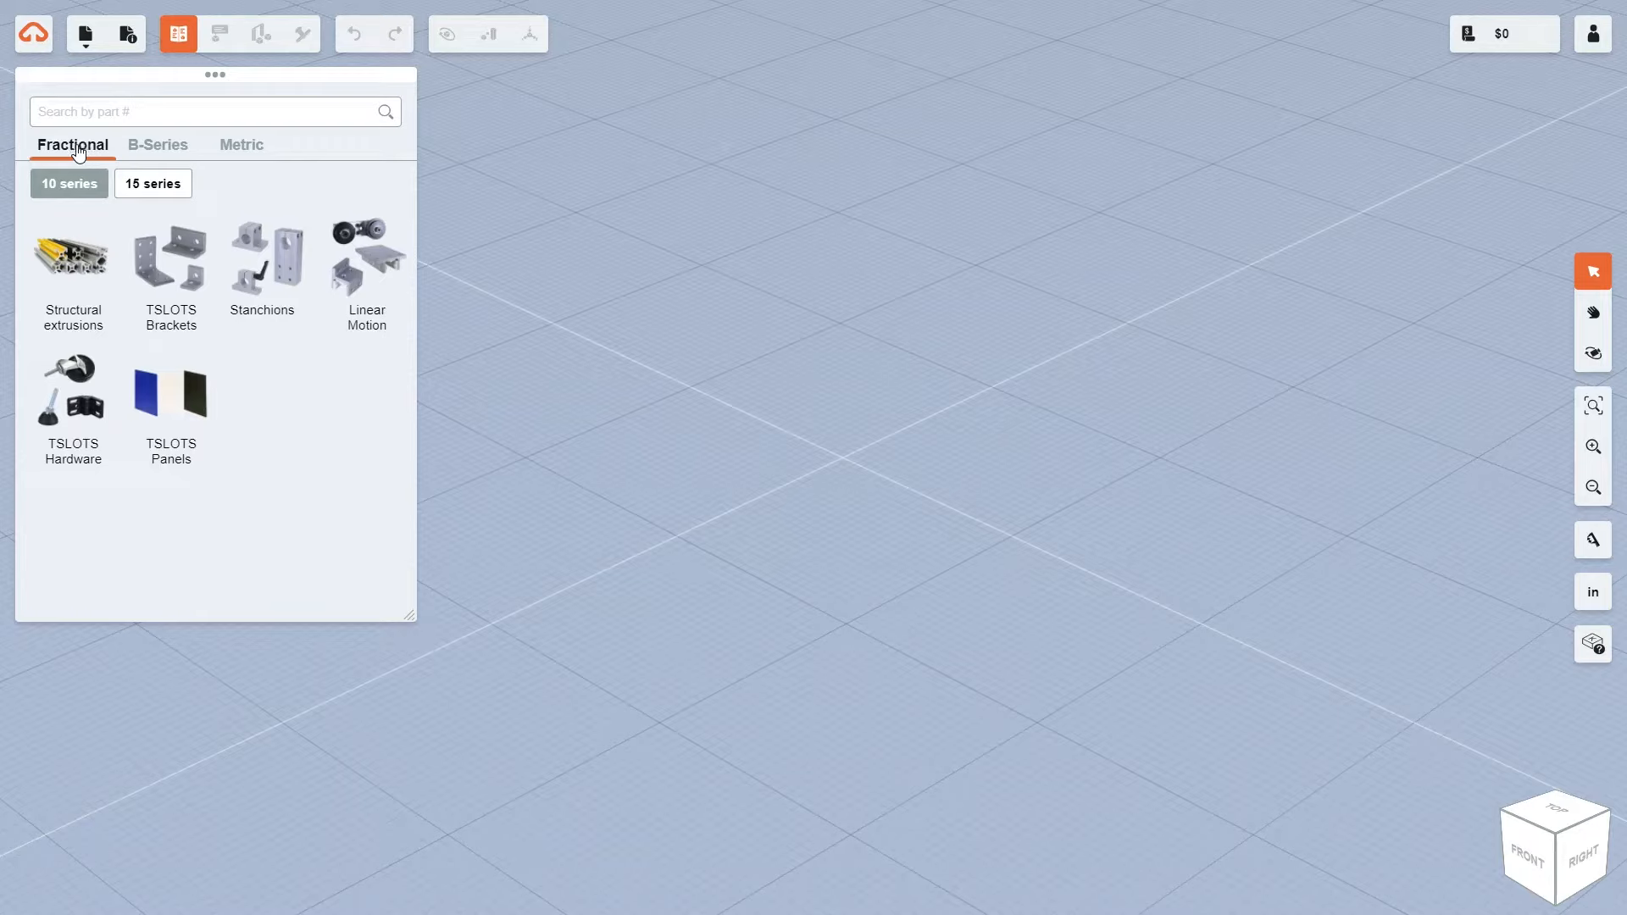
pyautogui.click(161, 146)
pyautogui.click(243, 147)
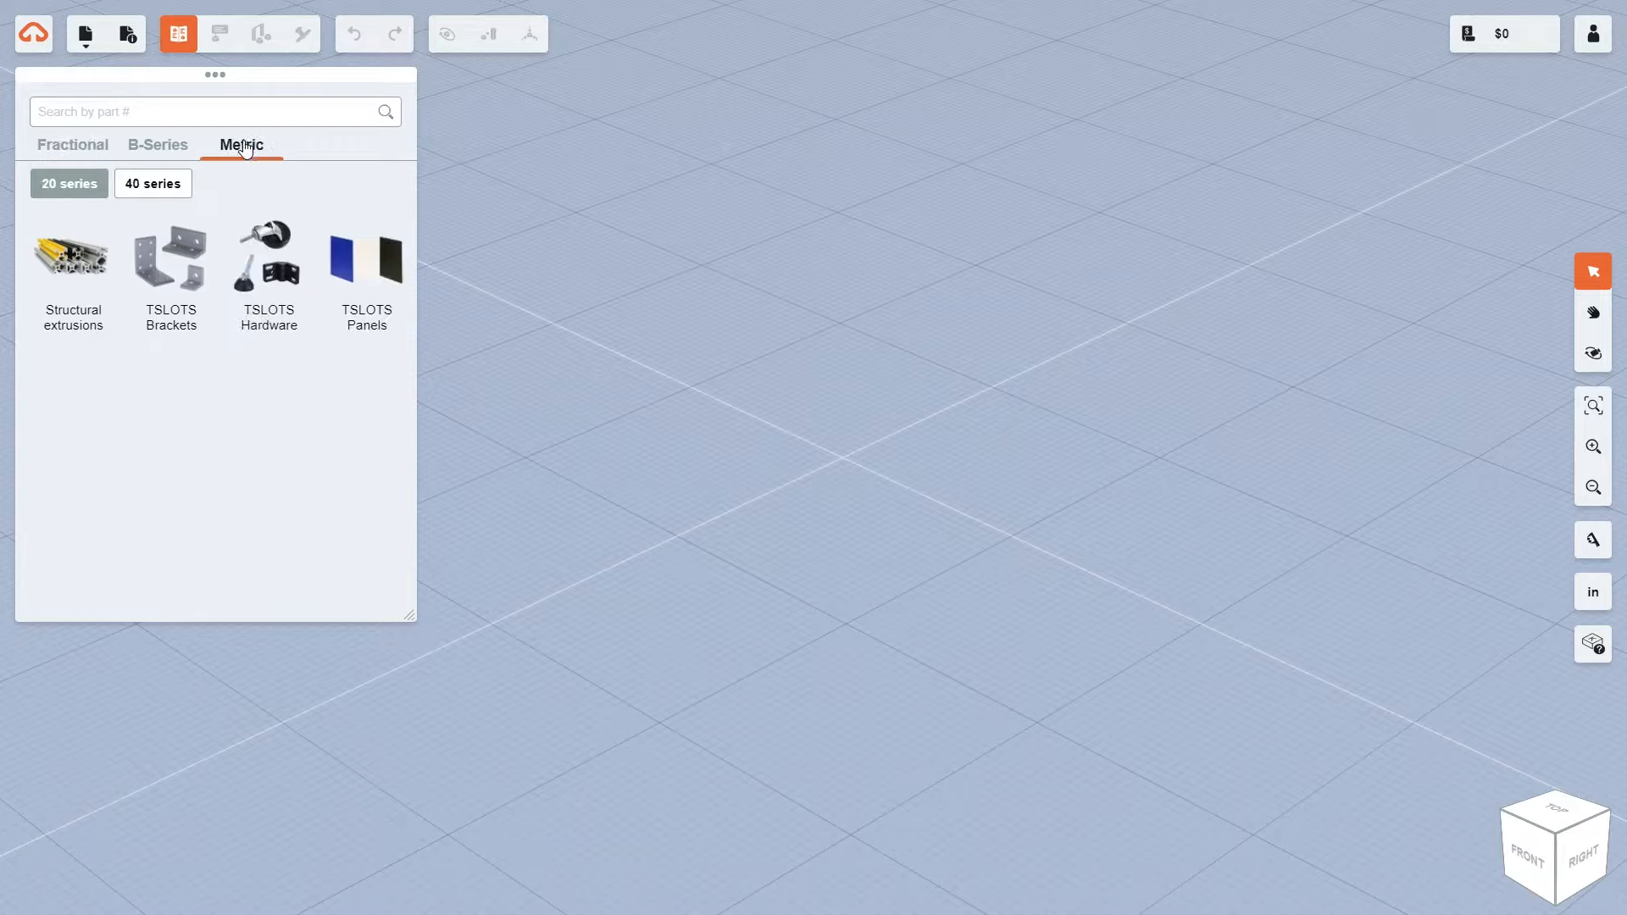
pyautogui.click(157, 156)
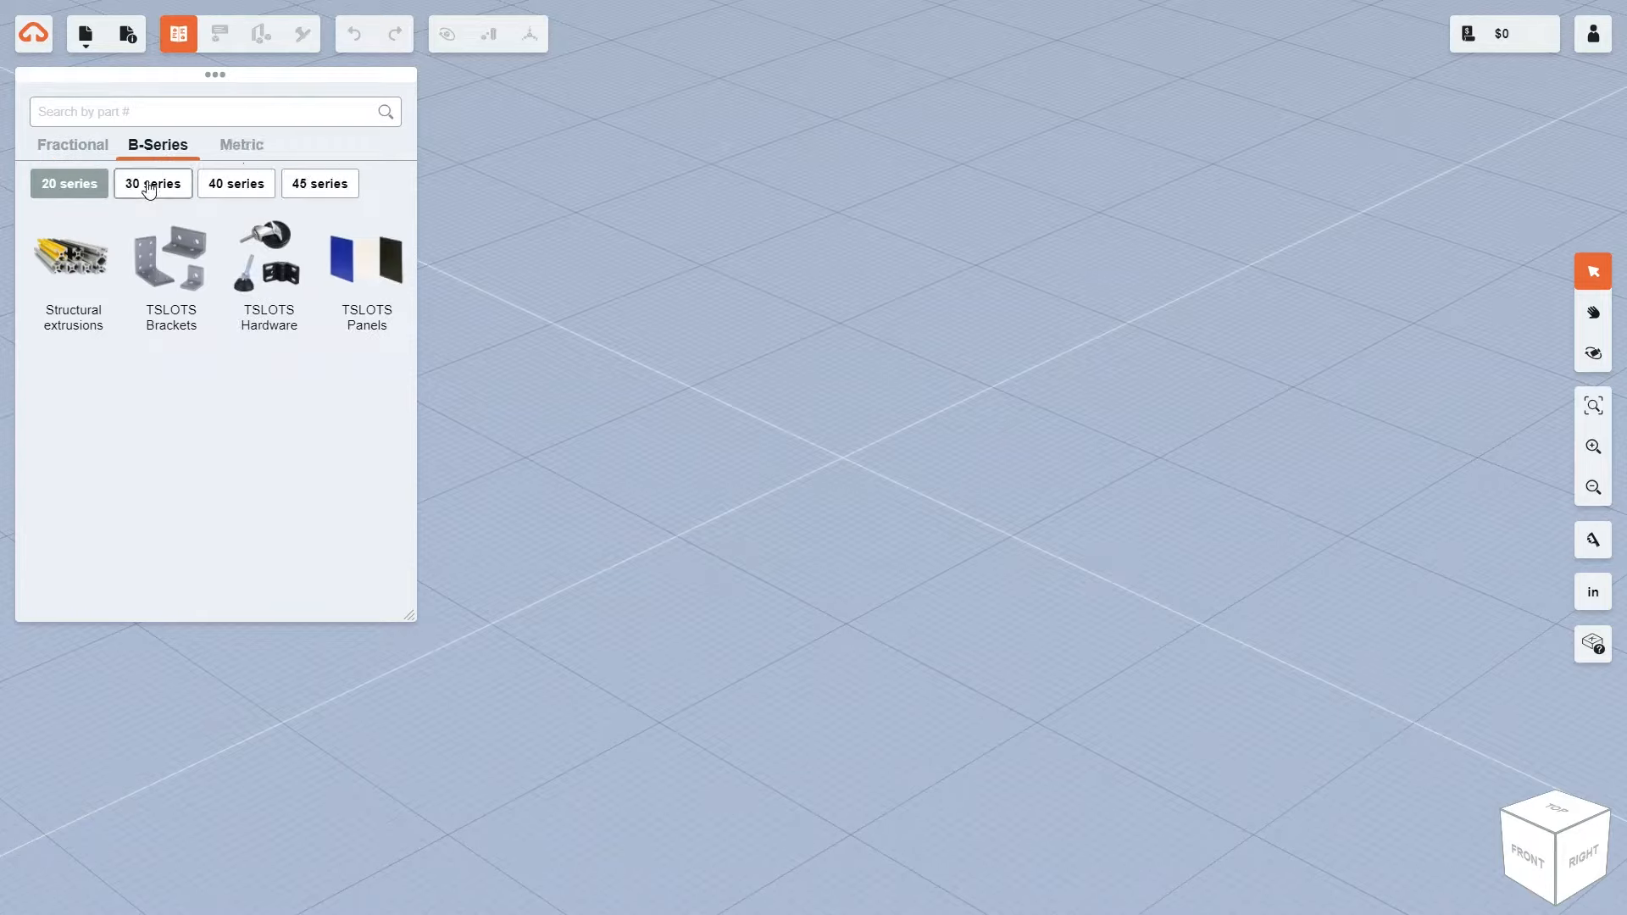
pyautogui.click(148, 185)
pyautogui.click(73, 146)
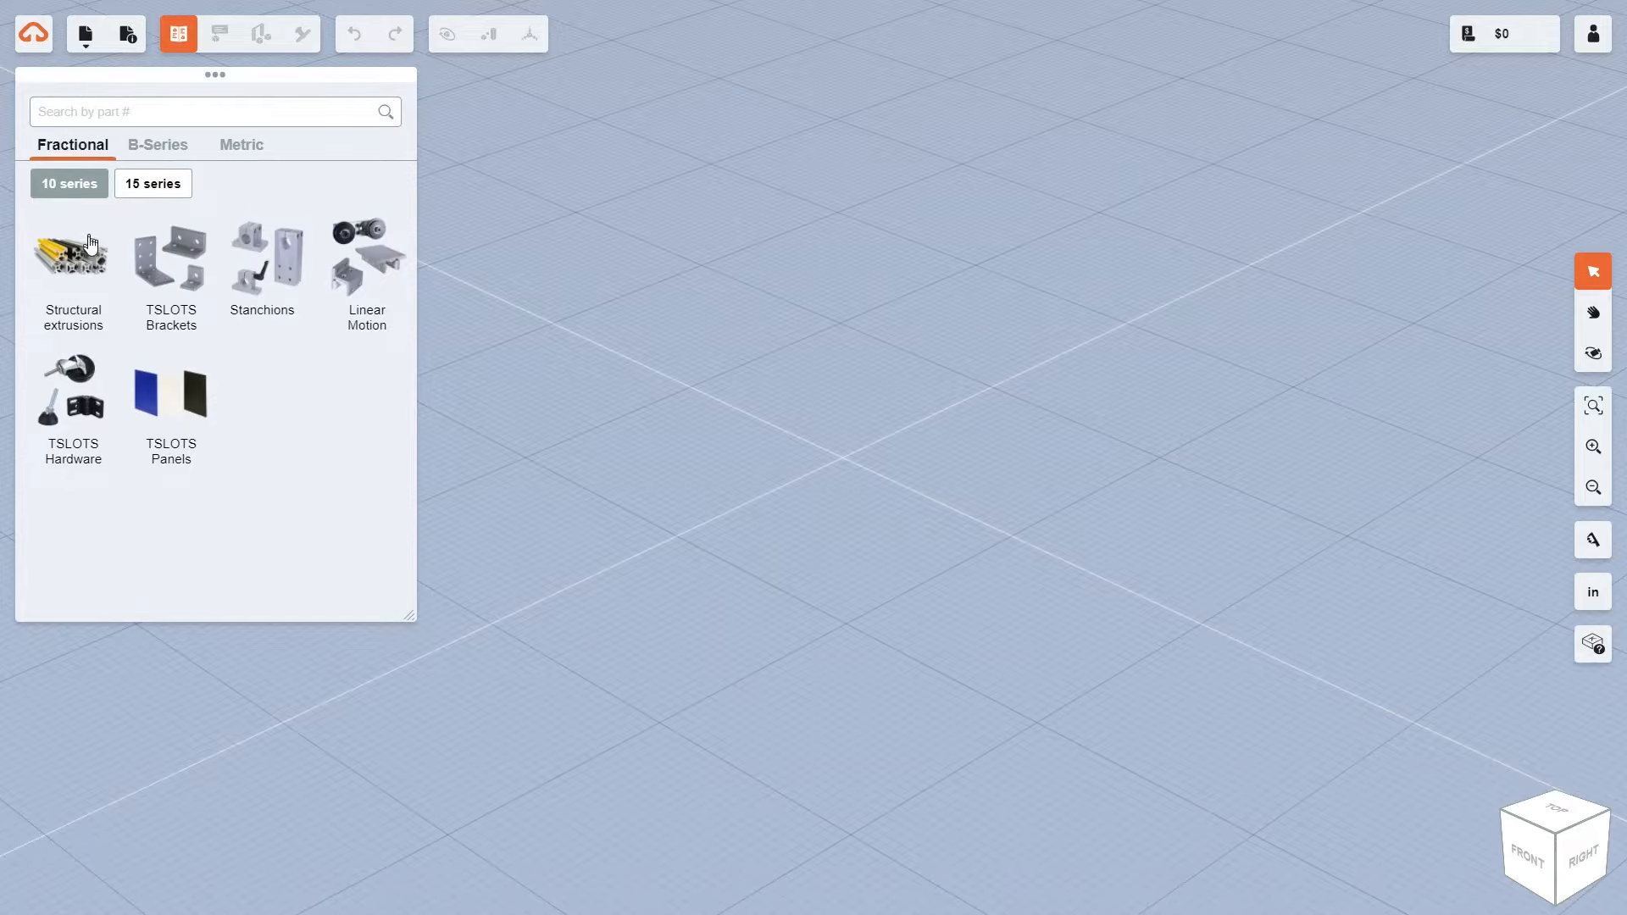
# Place a vertical #650000 extrusion from the Fractional 10 series structural extrusions on the grid near the origin
pyautogui.click(66, 281)
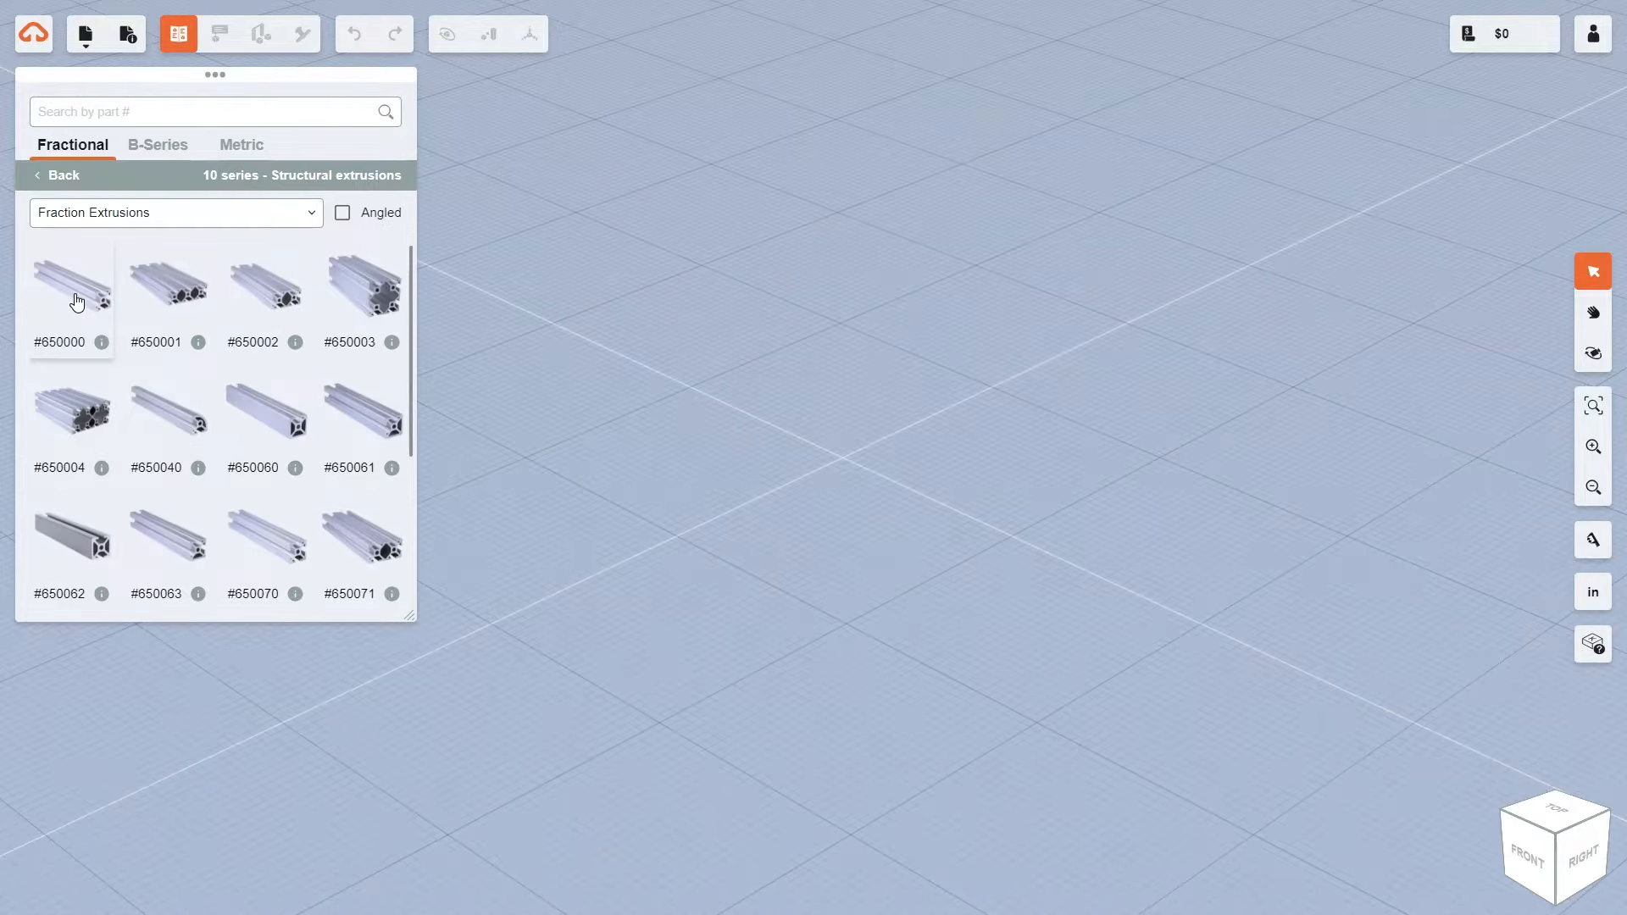
pyautogui.click(77, 302)
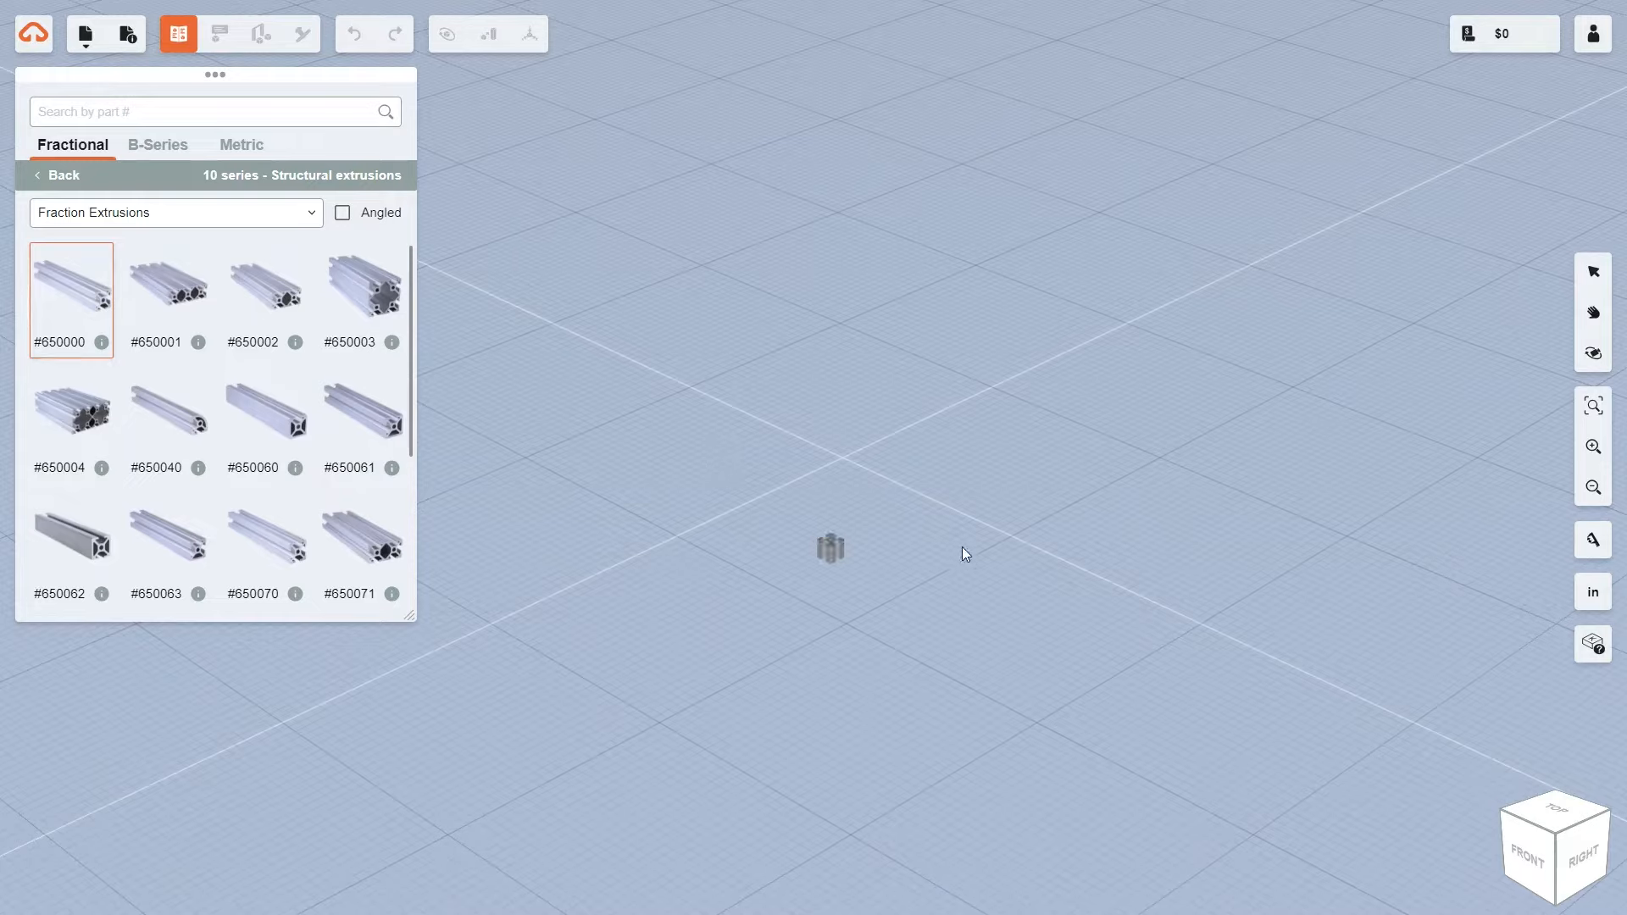
pyautogui.moveTo(1044, 569); pyautogui.dragTo(1040, 348)
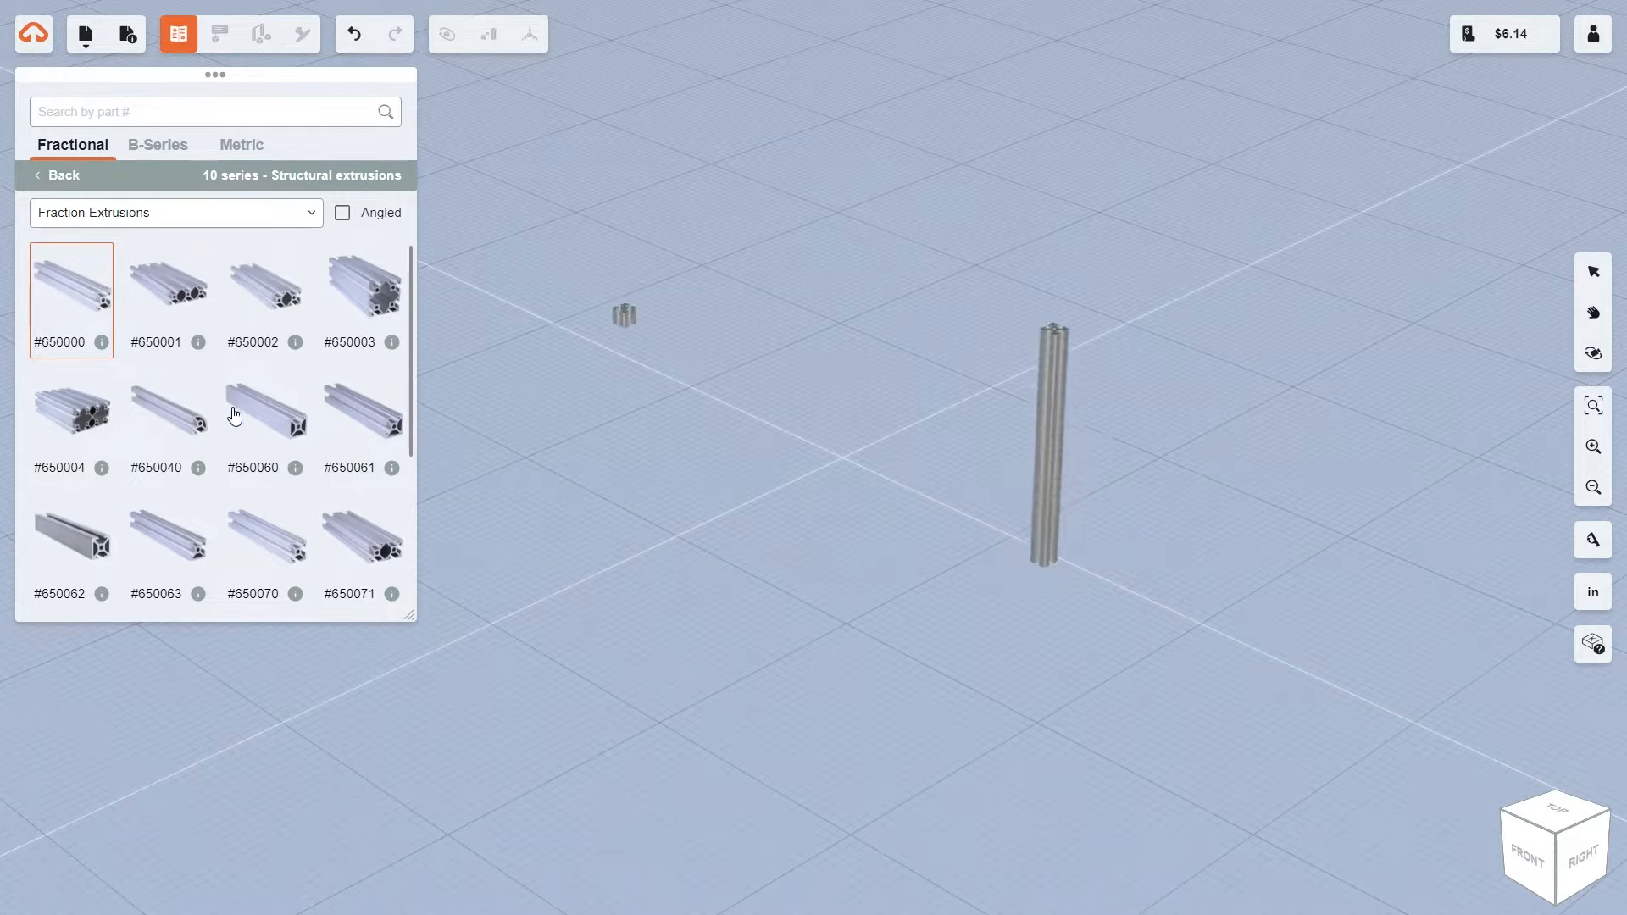
# Run a horizontal #650040 extrusion from the upright's upper end and save #651030 1/4-20 x 1 1/4" SHCS as the default perpendicular fastener
pyautogui.click(167, 431)
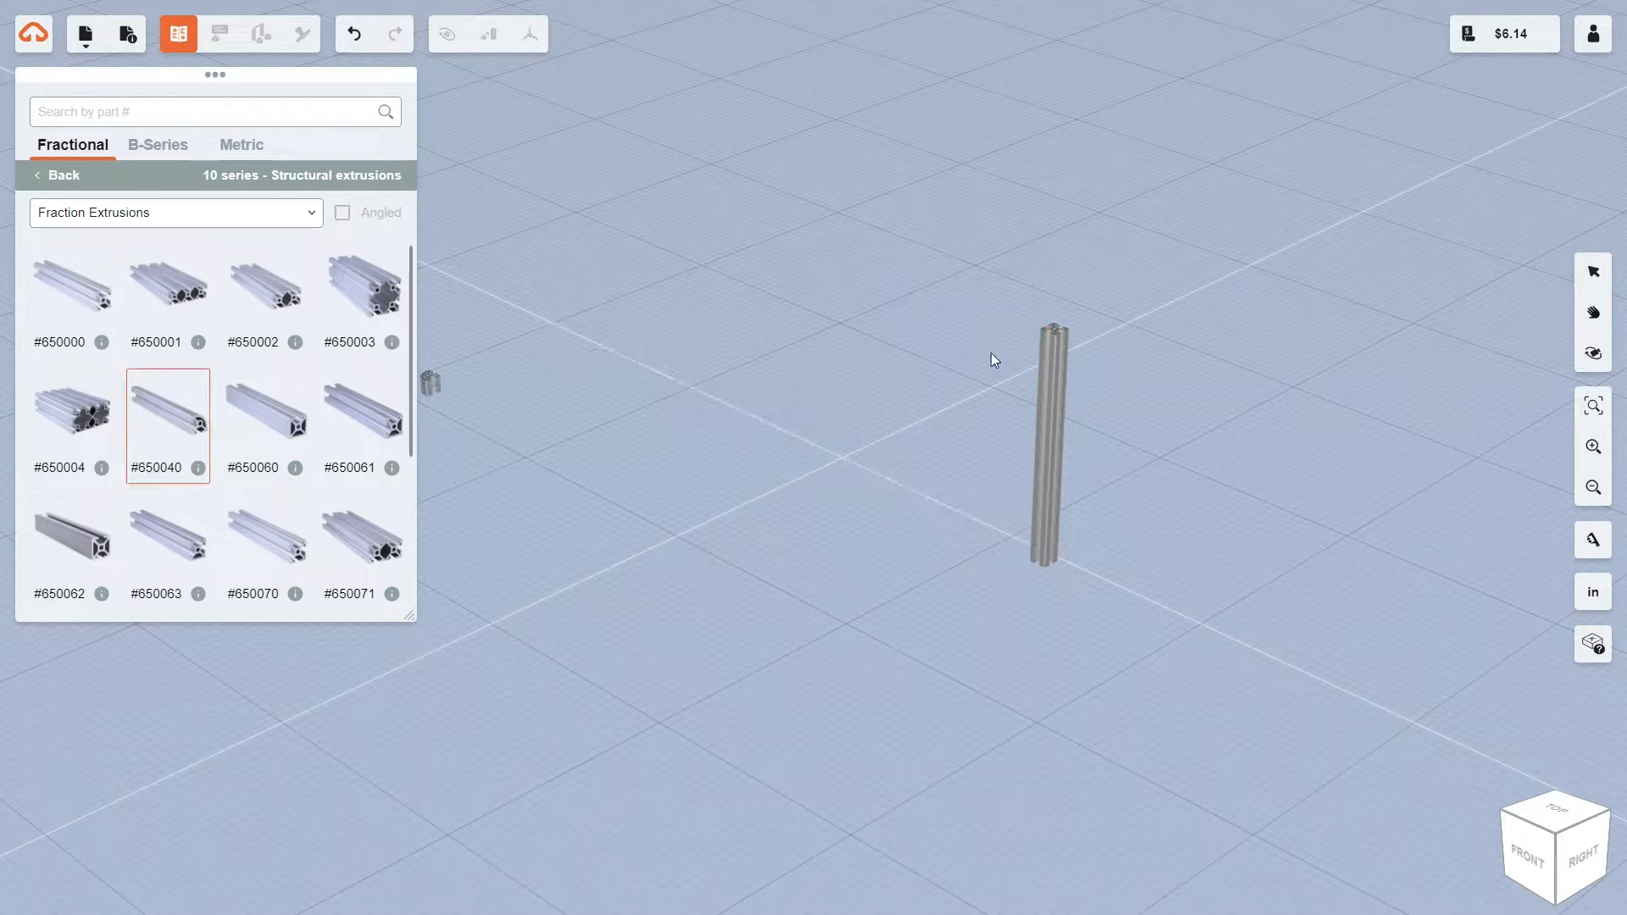
pyautogui.moveTo(1055, 346); pyautogui.dragTo(902, 390)
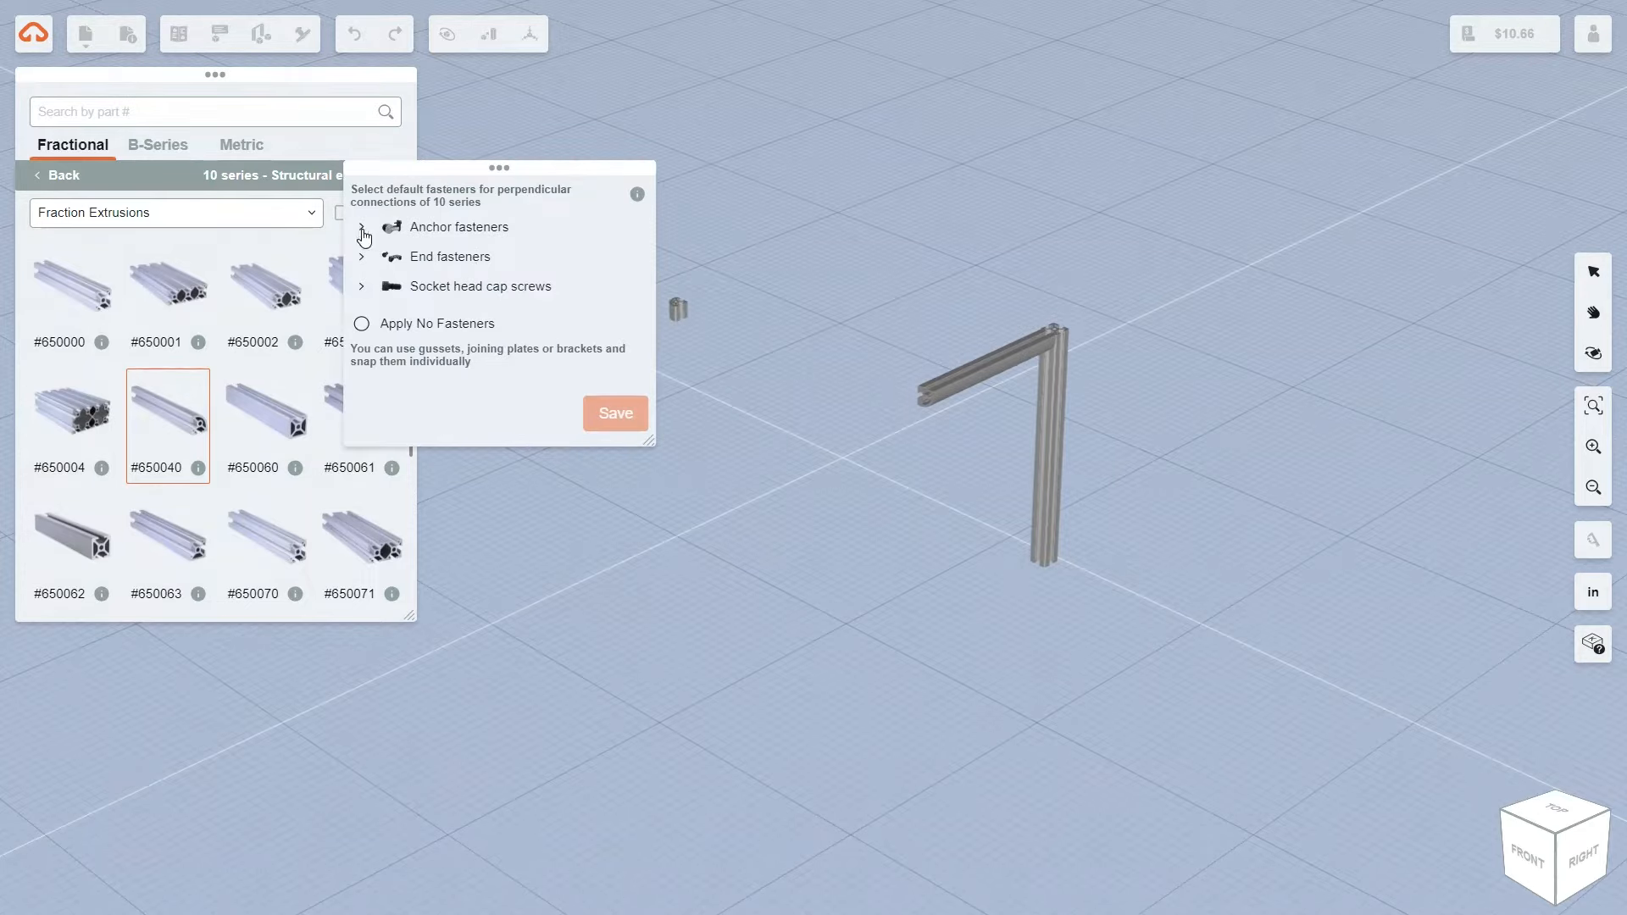
pyautogui.click(363, 291)
pyautogui.click(391, 317)
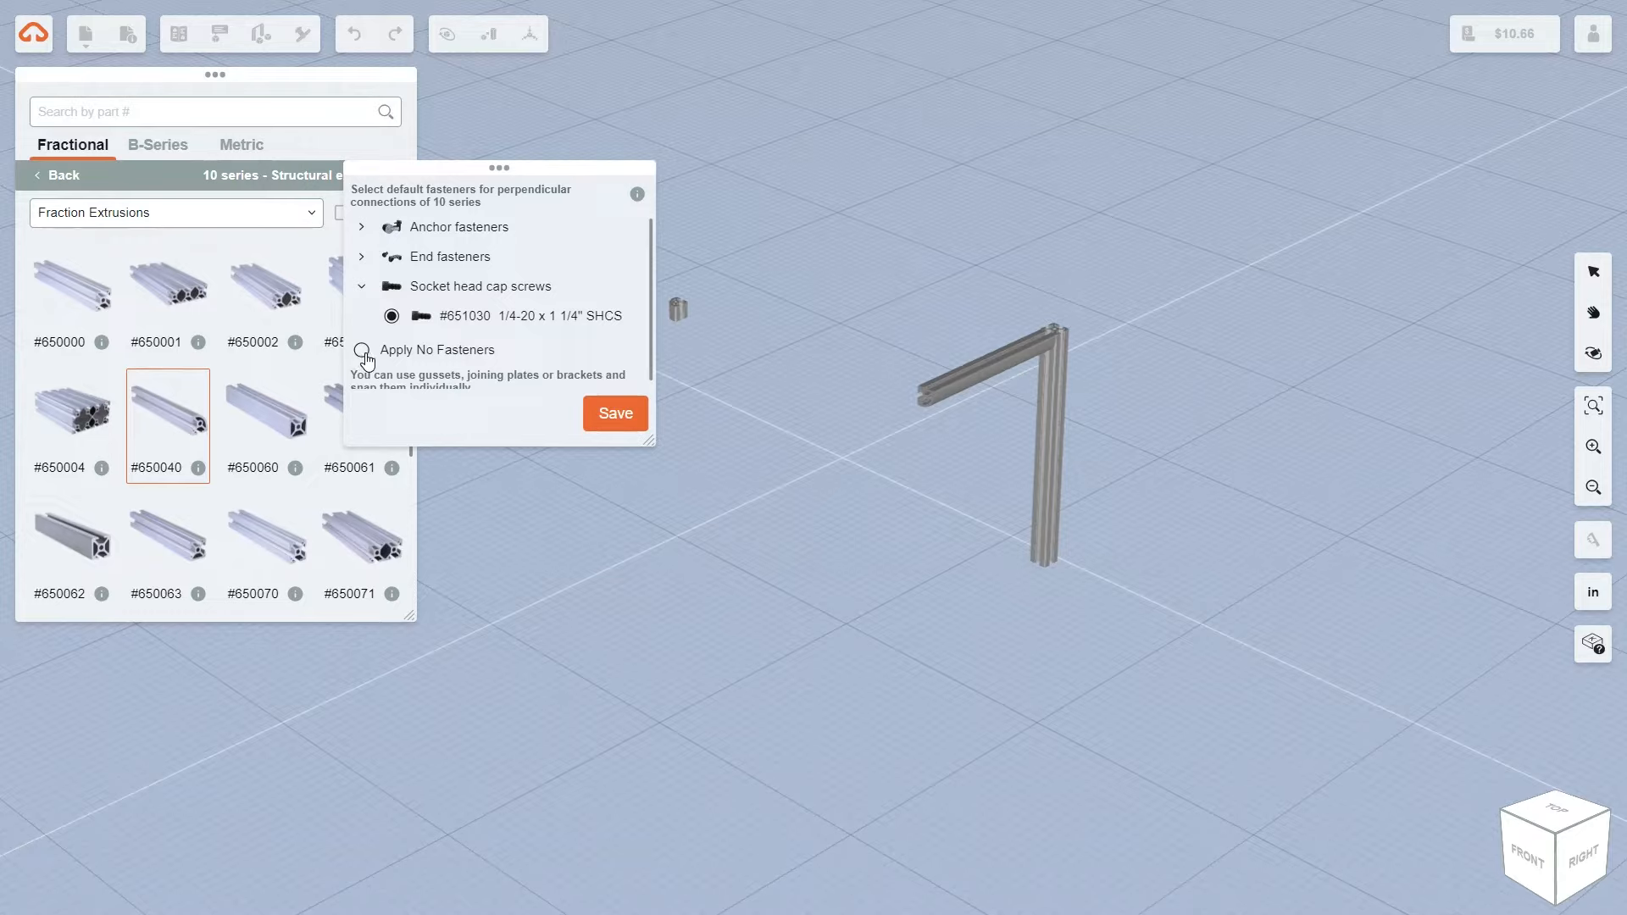
pyautogui.click(614, 412)
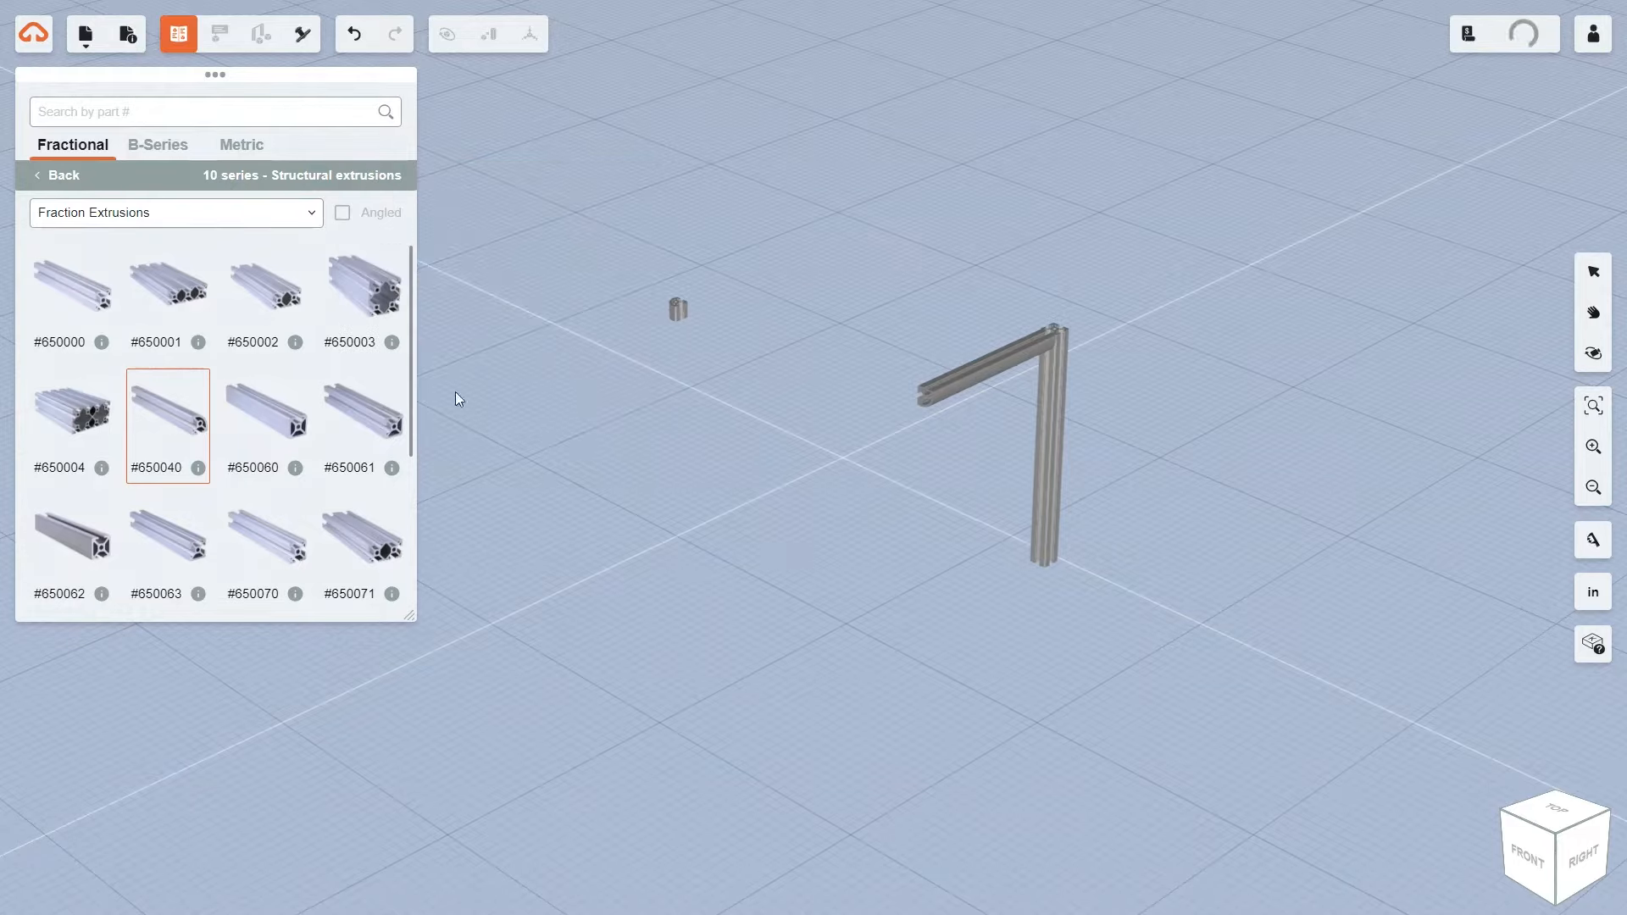
pyautogui.click(61, 176)
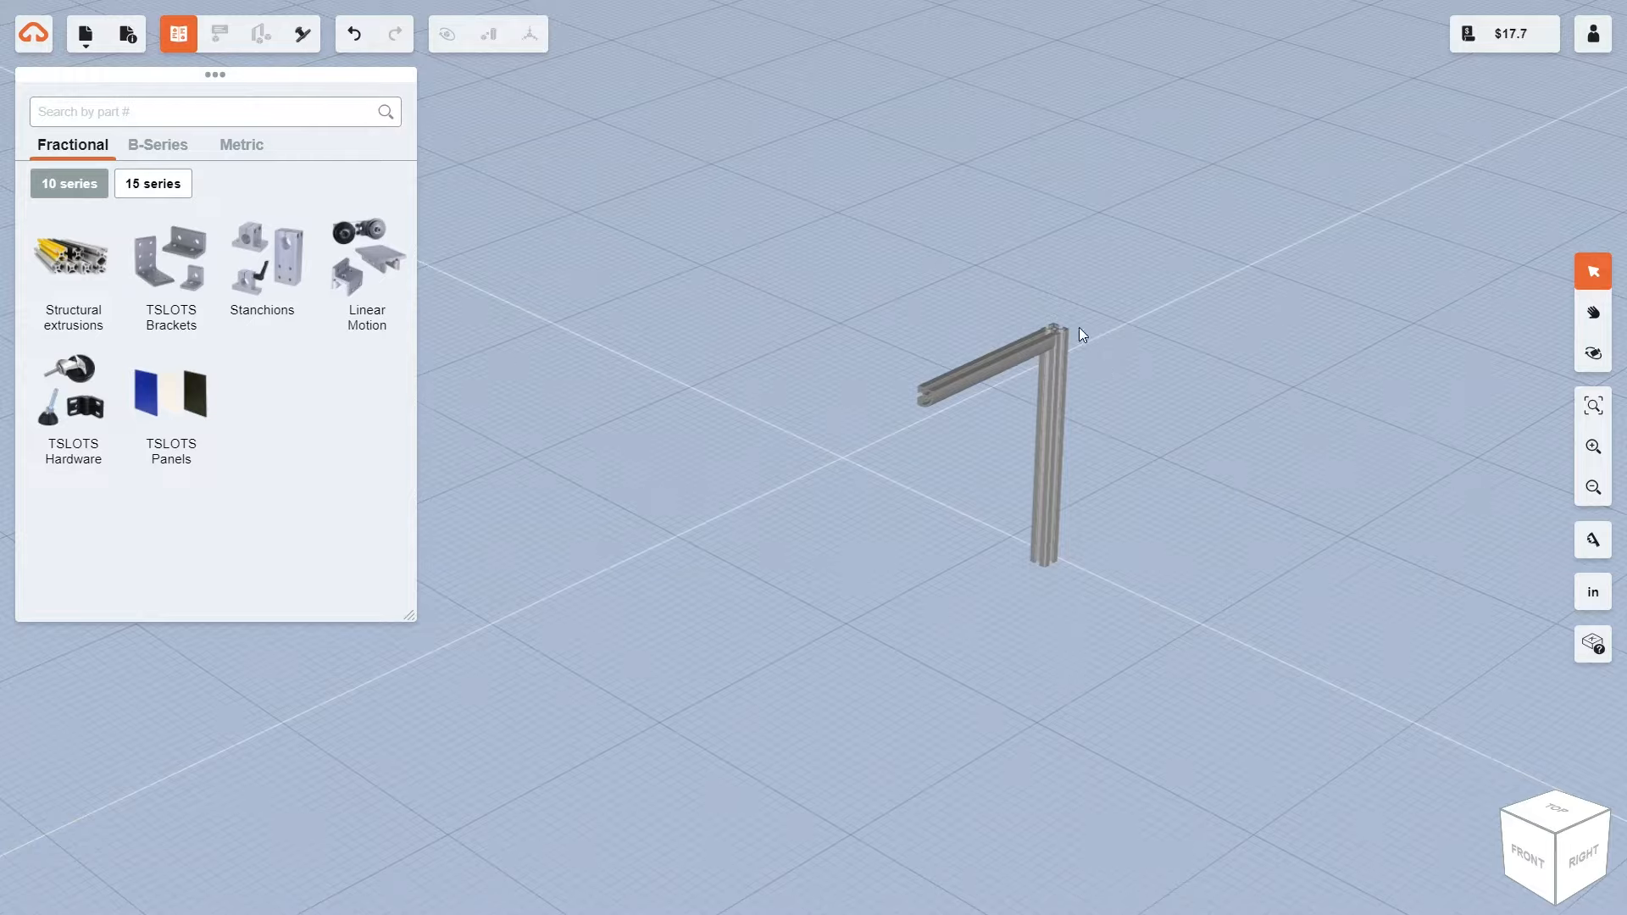
pyautogui.scroll(3, 1081, 332)
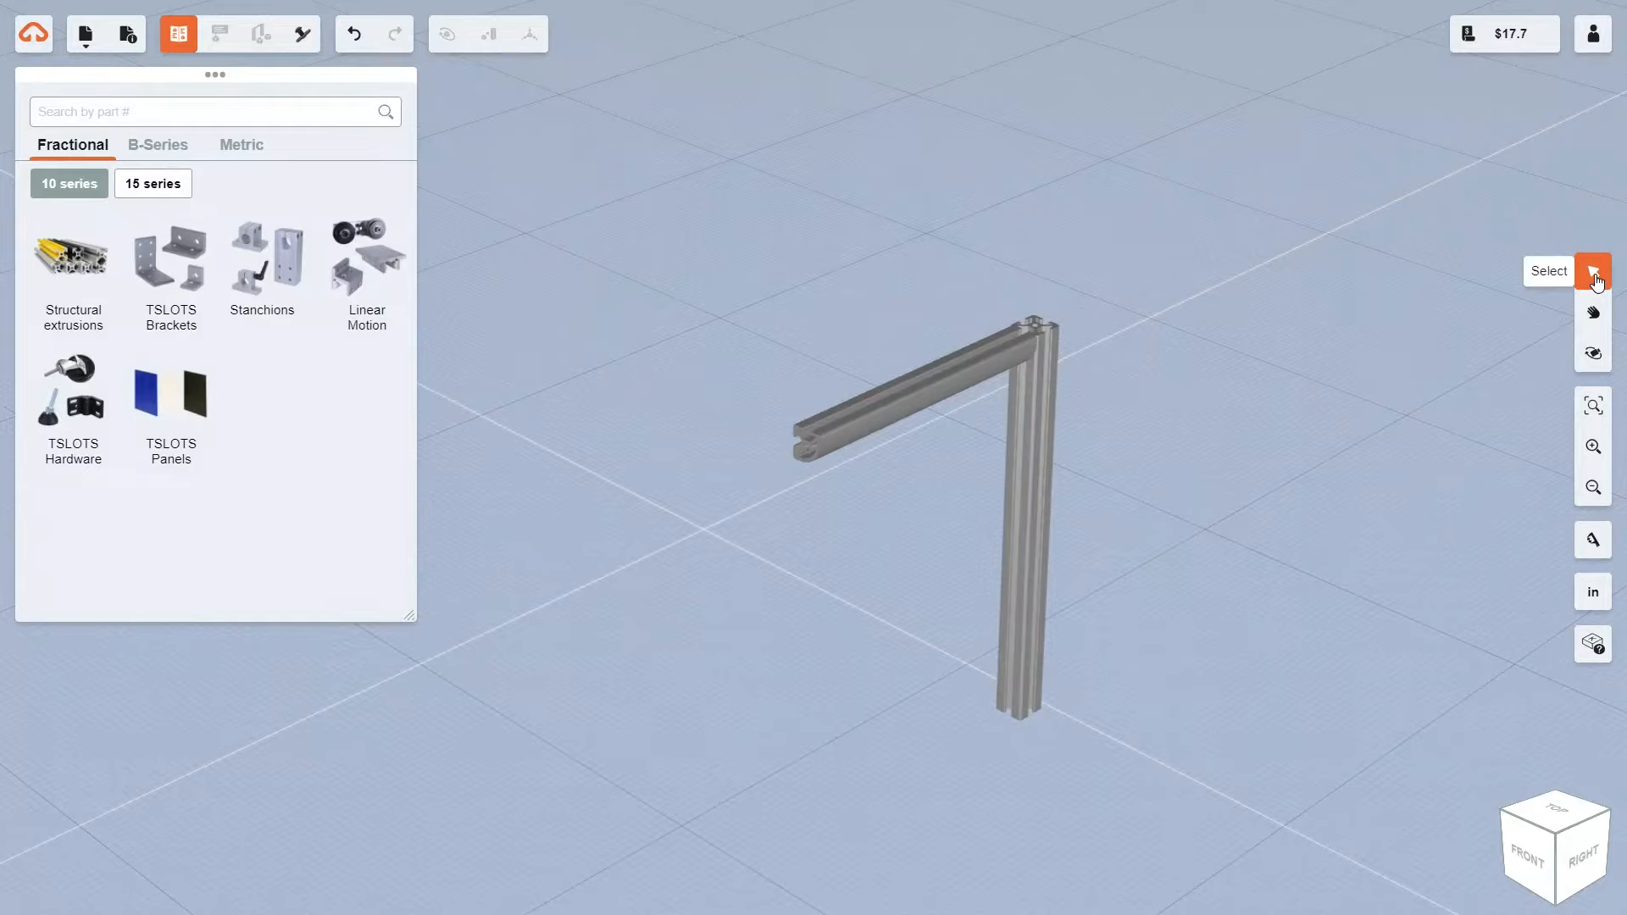
pyautogui.click(1593, 314)
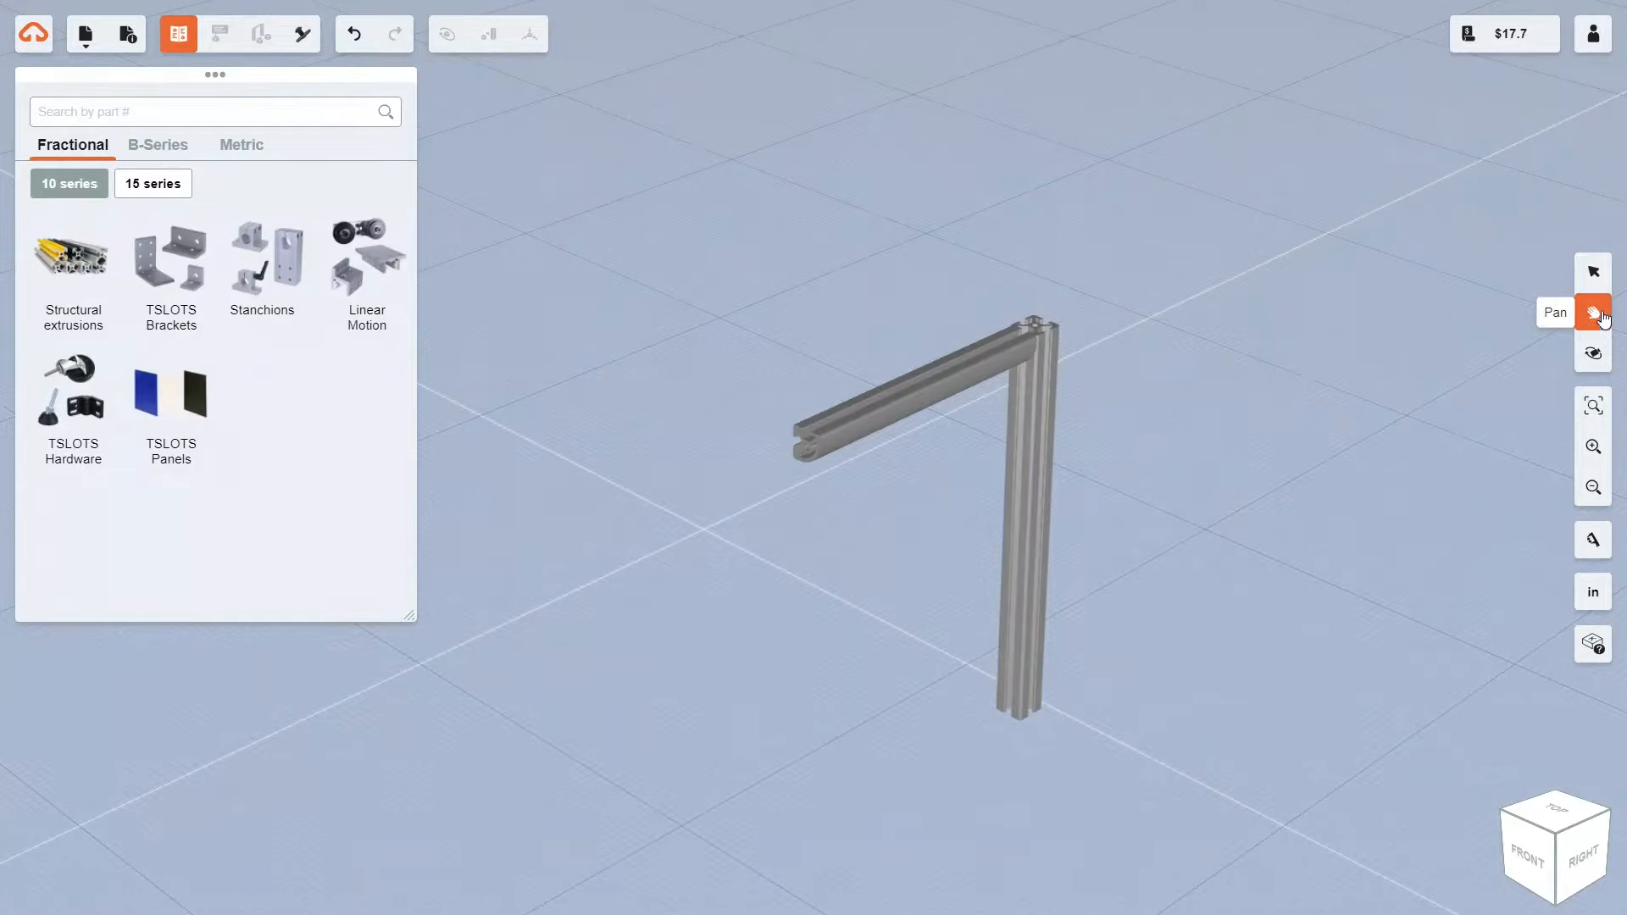
pyautogui.click(1591, 356)
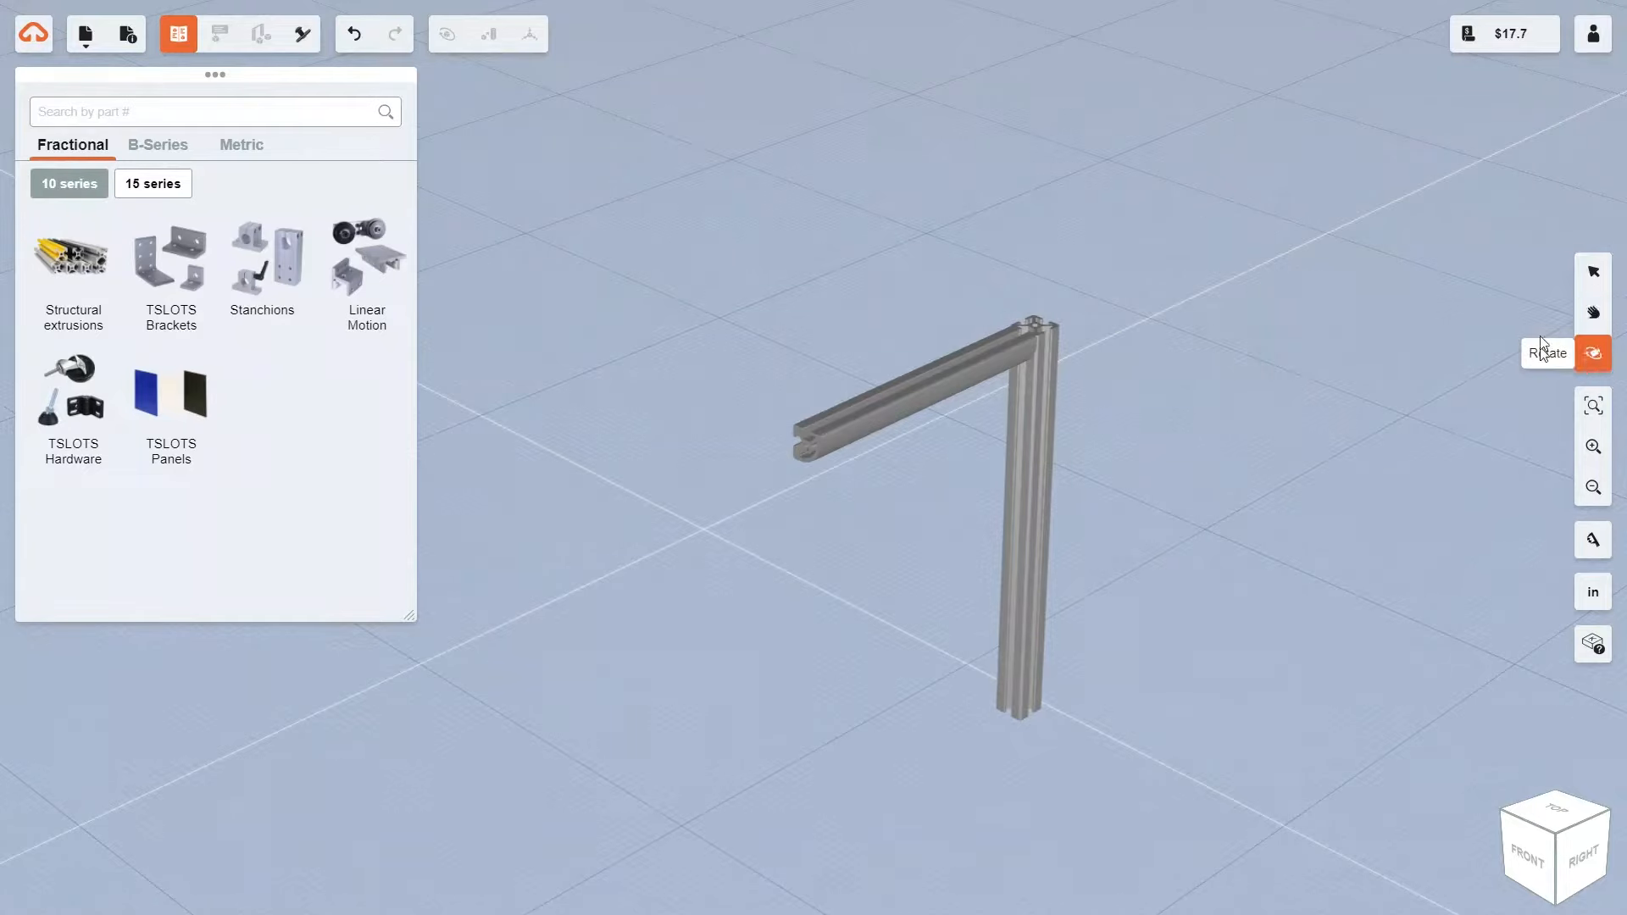
pyautogui.click(1599, 271)
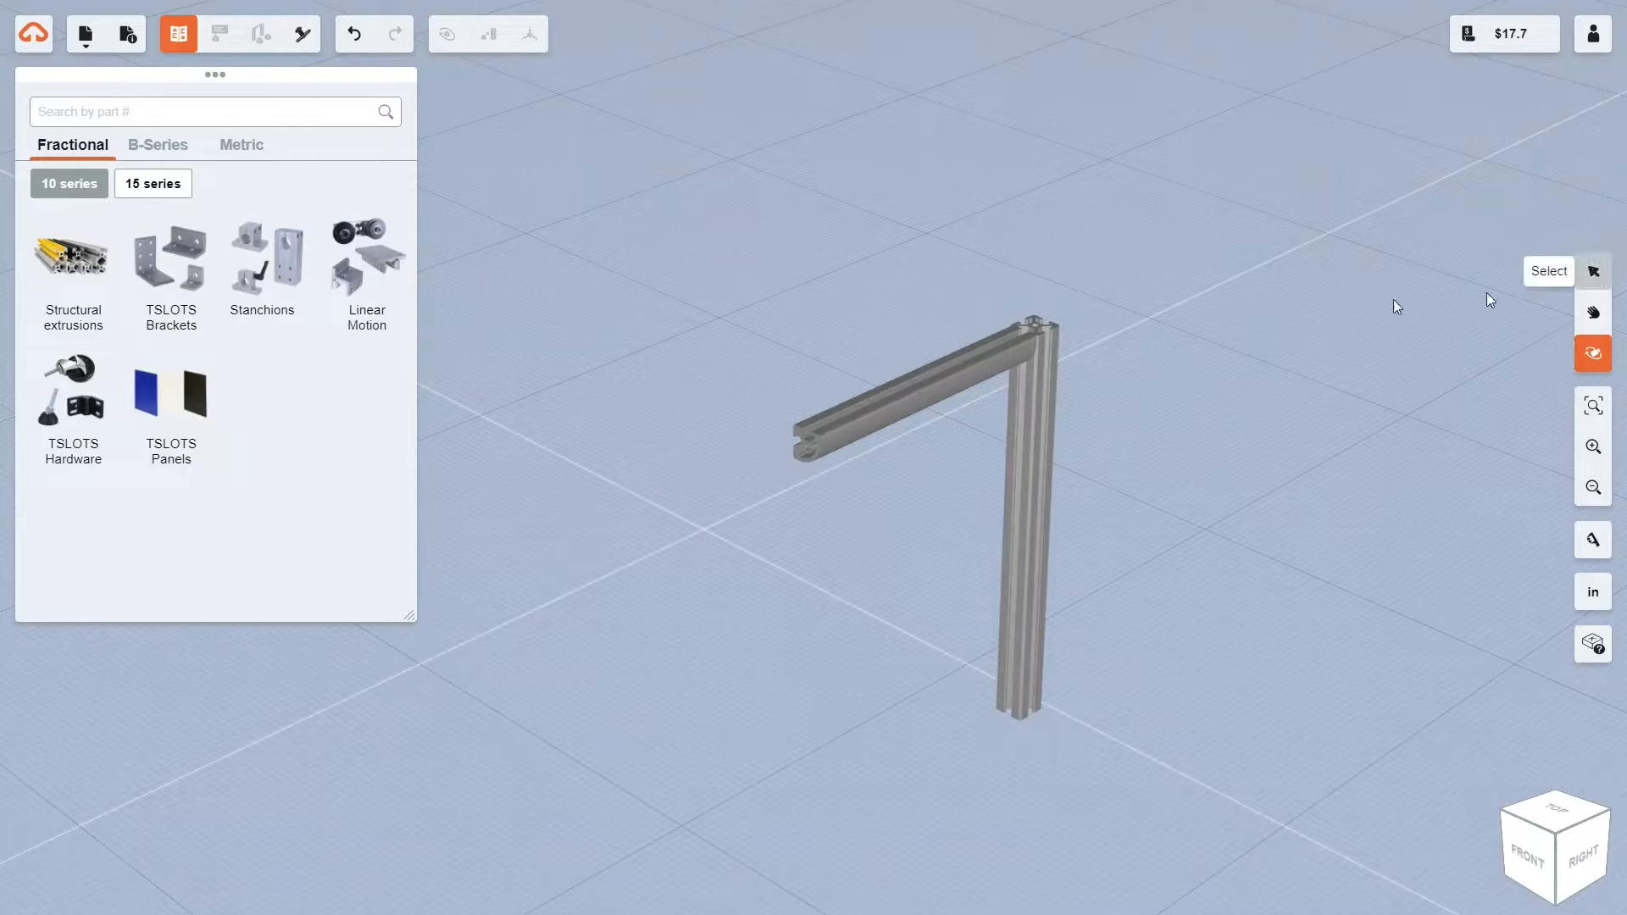
pyautogui.click(919, 392)
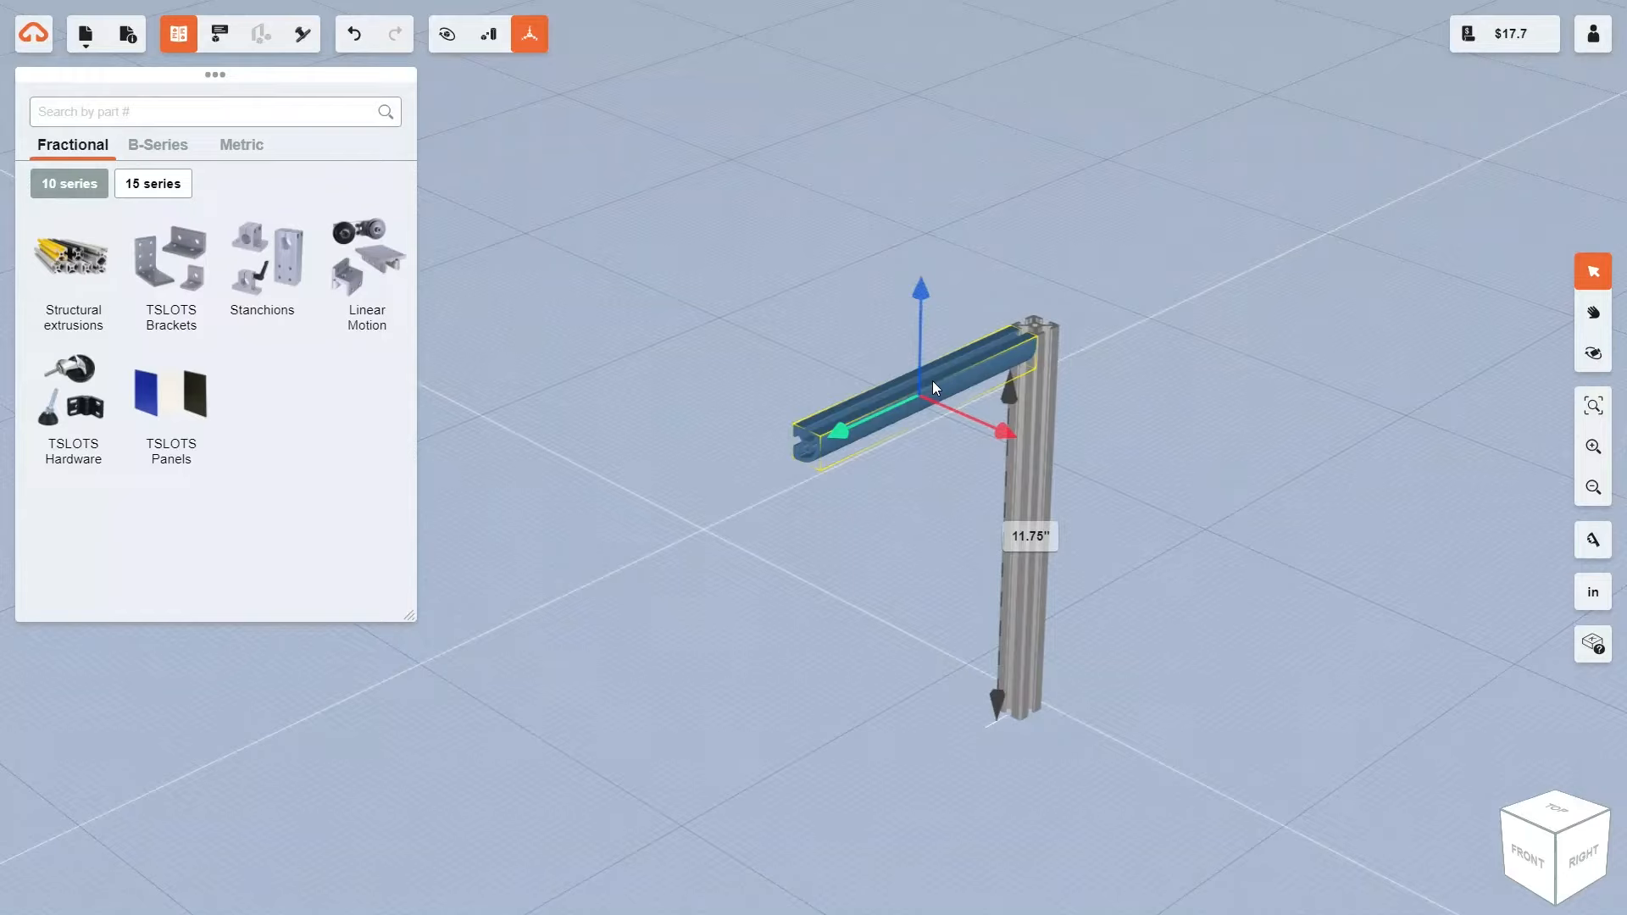
pyautogui.rightClick(936, 388)
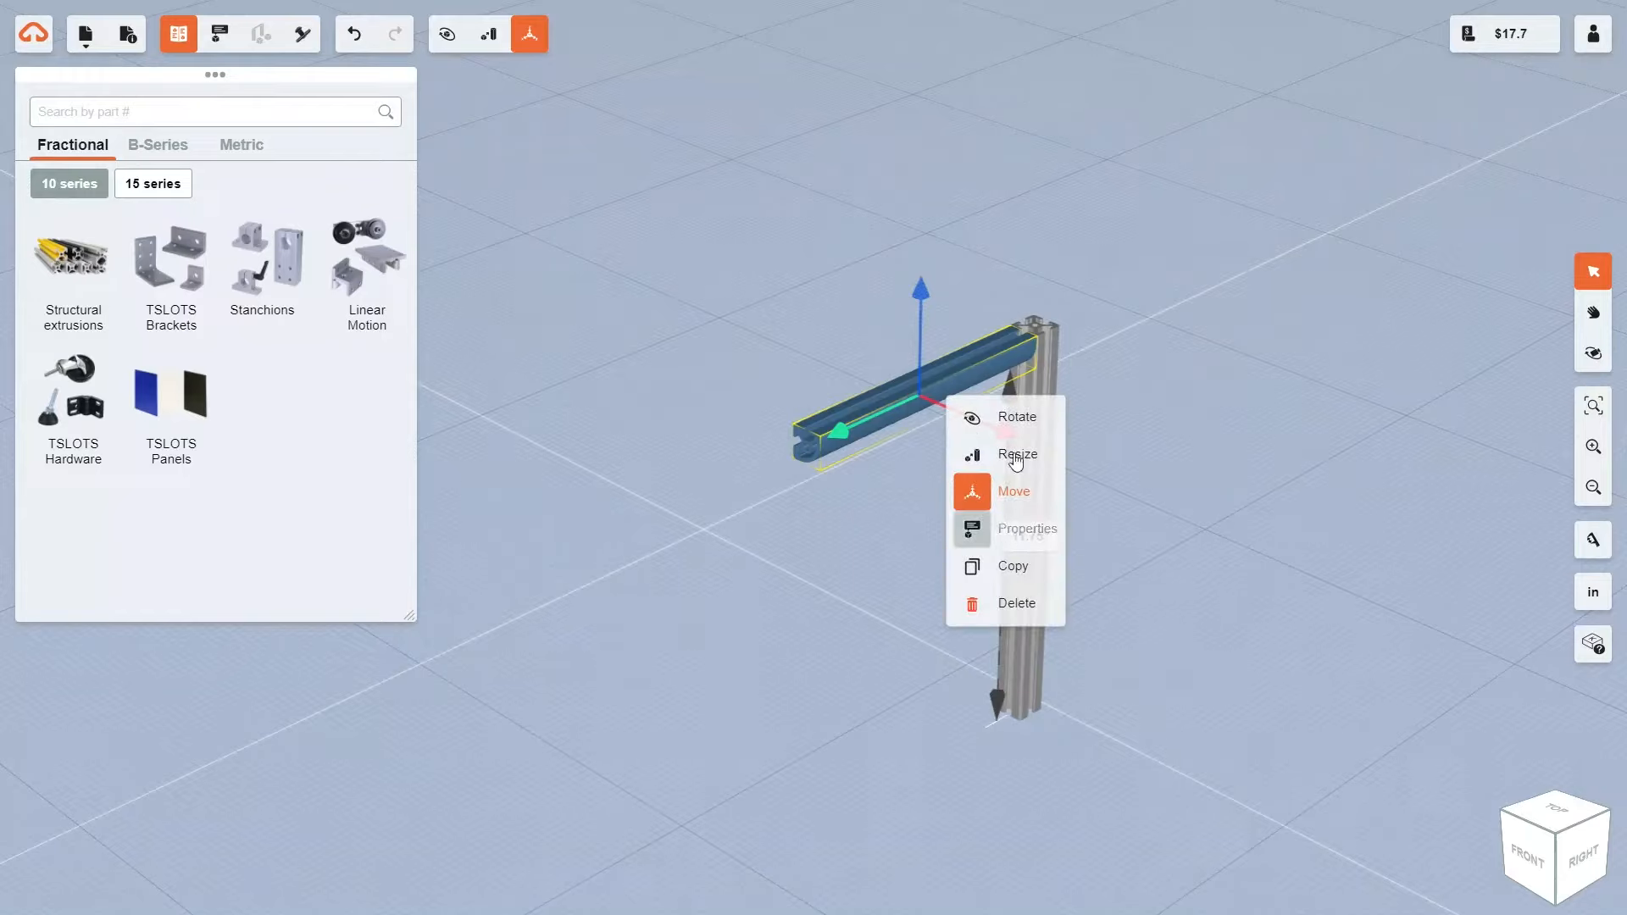
pyautogui.click(1081, 318)
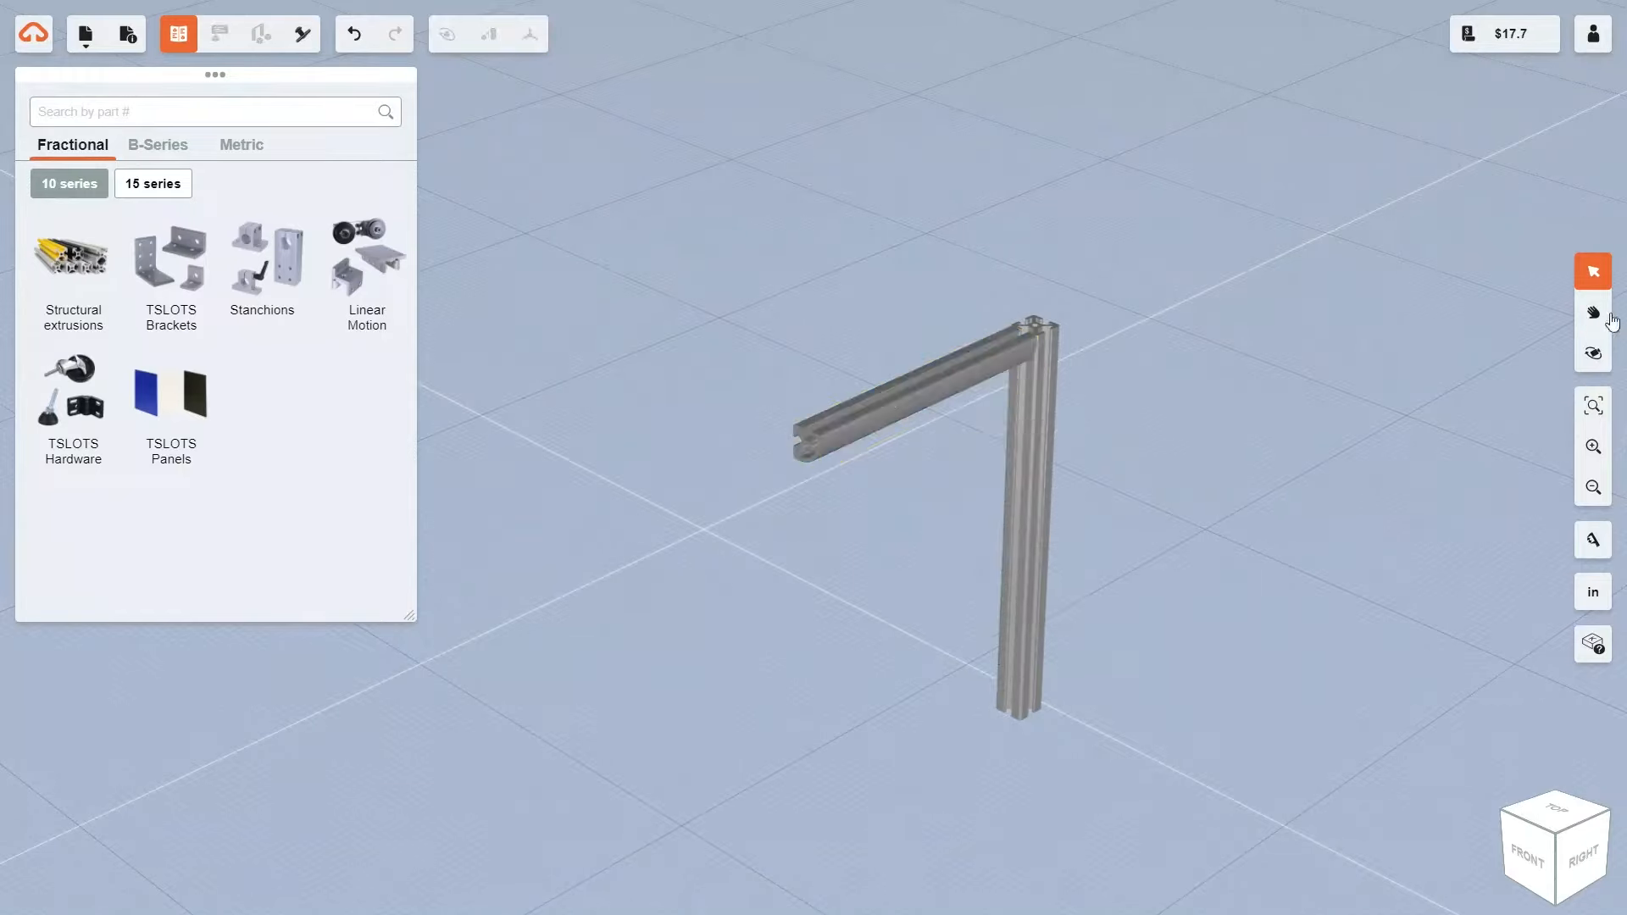
# Examine the two joined extrusions from different angles and distances, including a view fitted to the whole assembly
pyautogui.click(1593, 312)
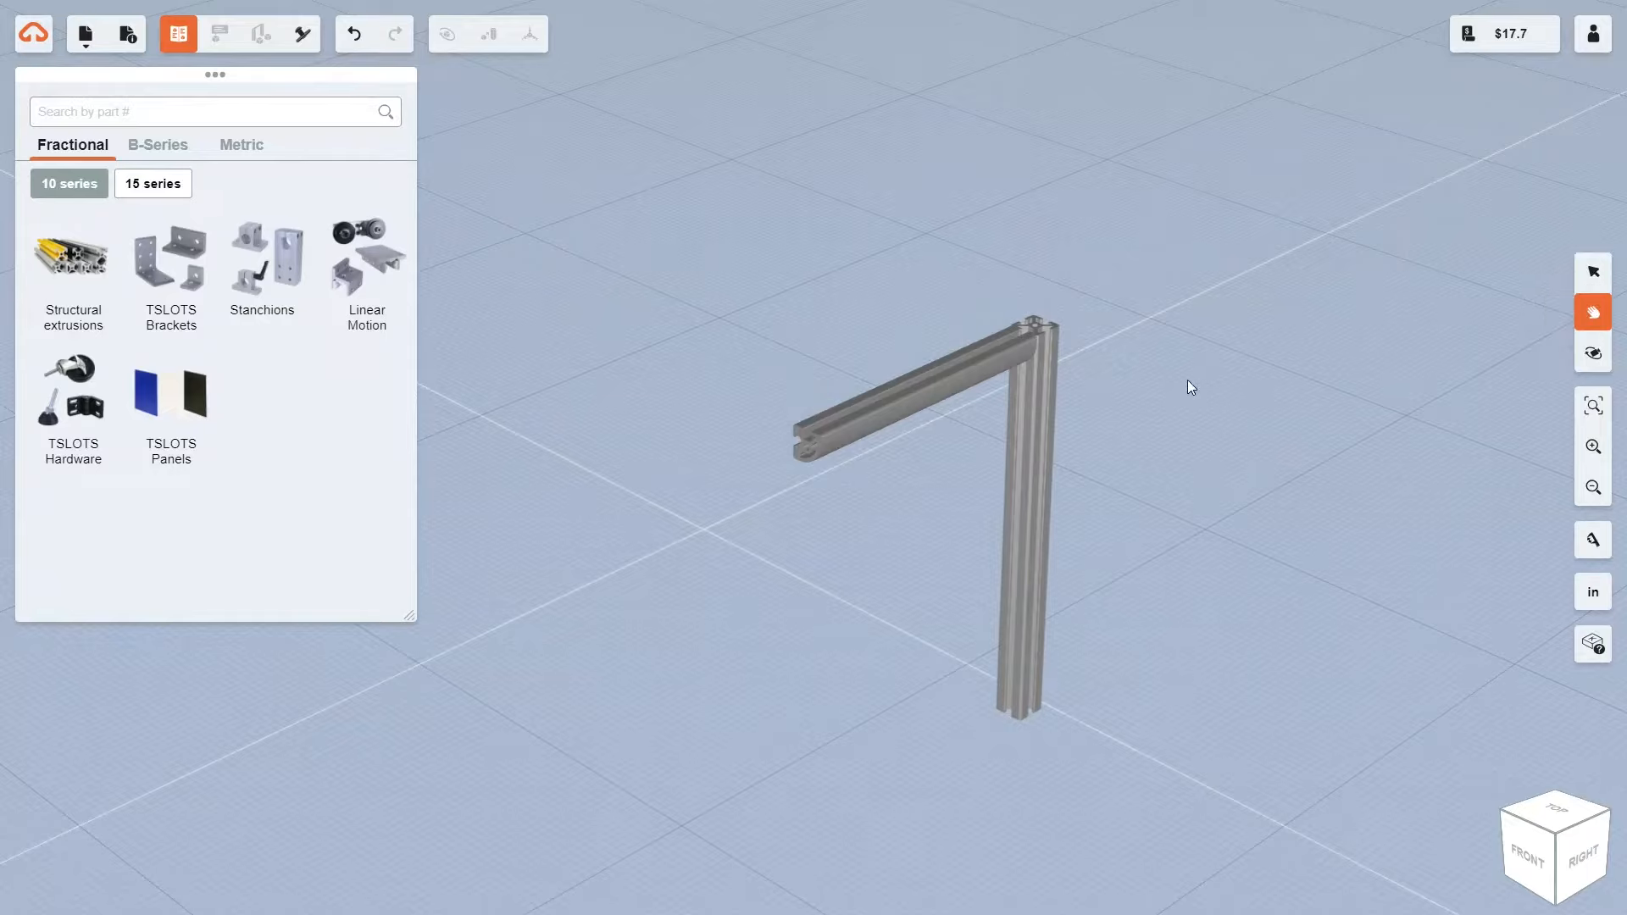
pyautogui.moveTo(1190, 387); pyautogui.dragTo(1190, 346)
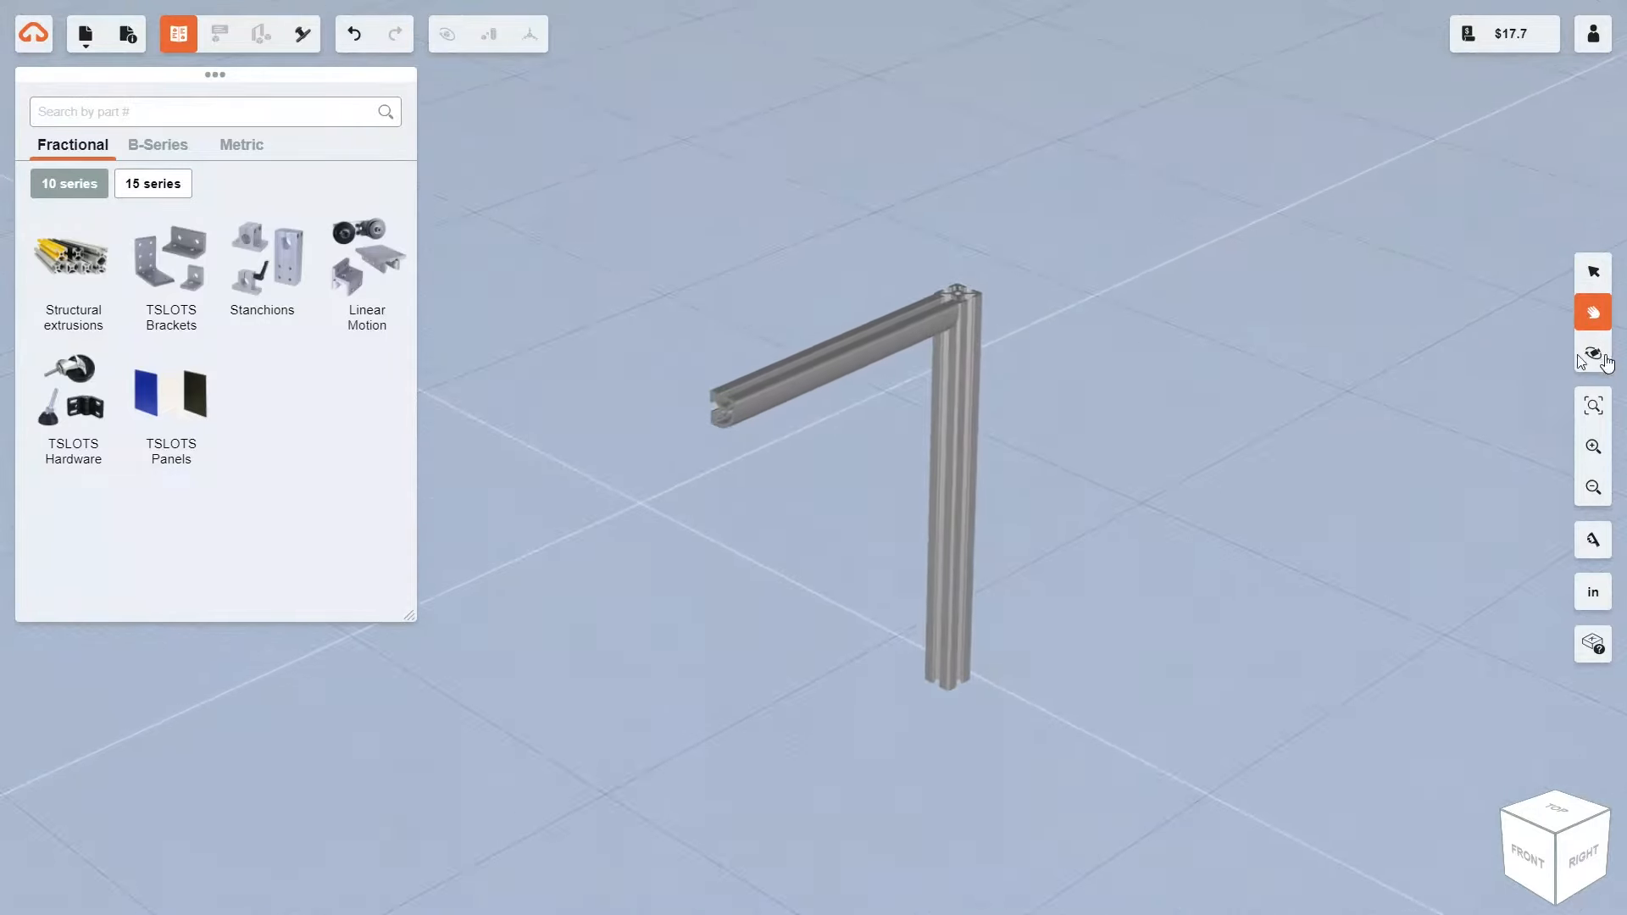
pyautogui.click(1594, 354)
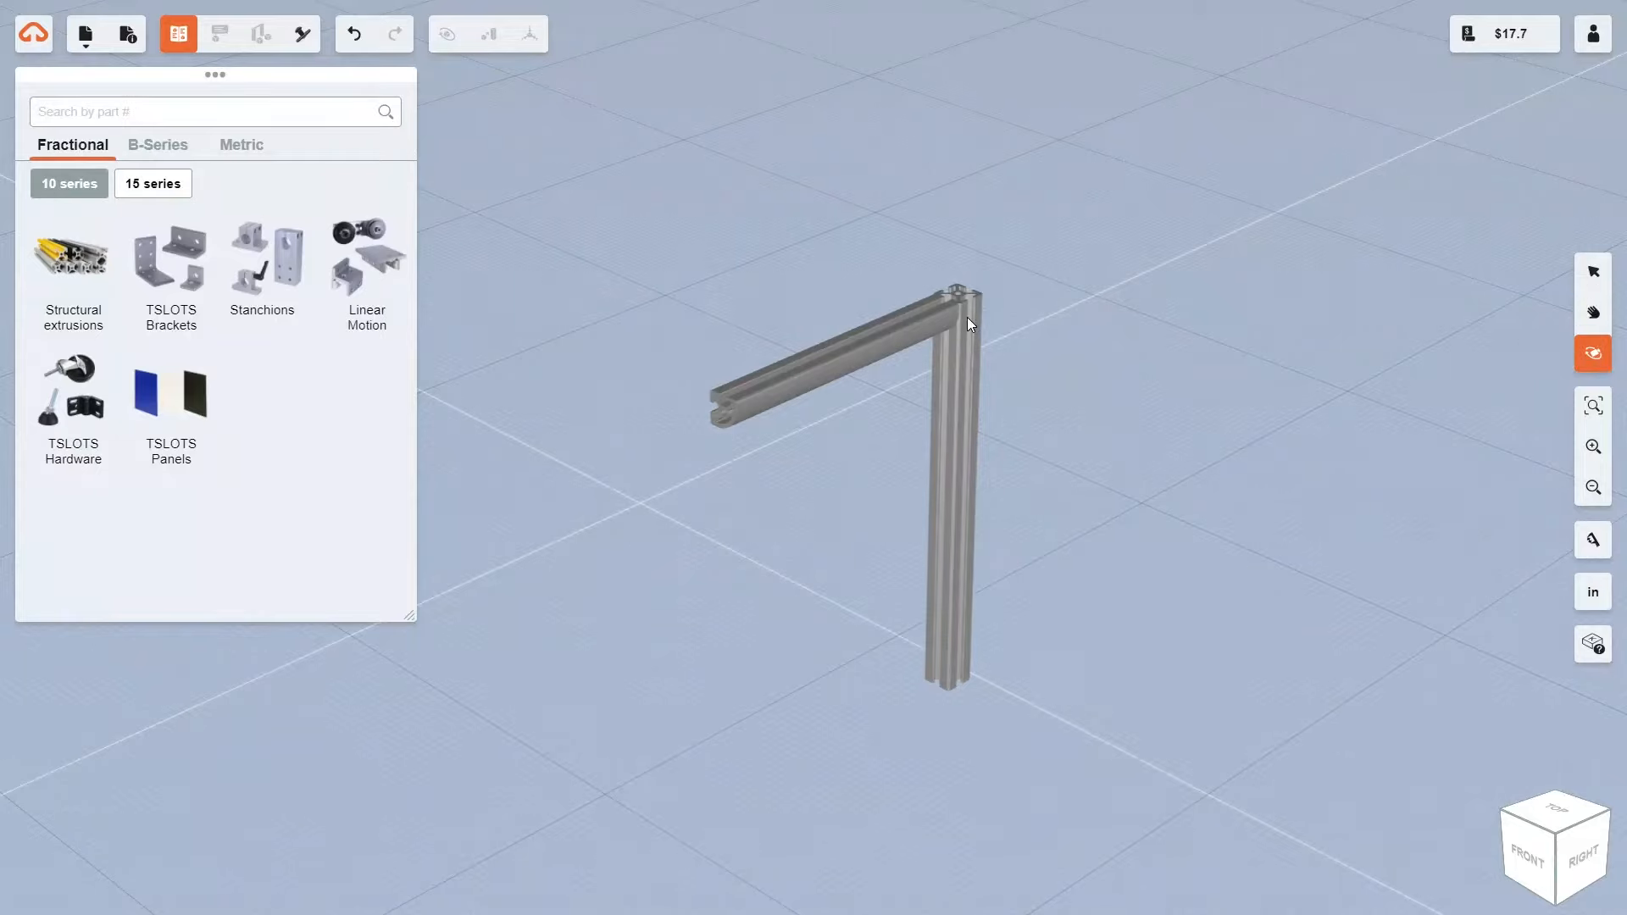
pyautogui.moveTo(952, 323)
pyautogui.mouseDown()
pyautogui.moveTo(924, 347)
pyautogui.moveTo(949, 313)
pyautogui.mouseUp()
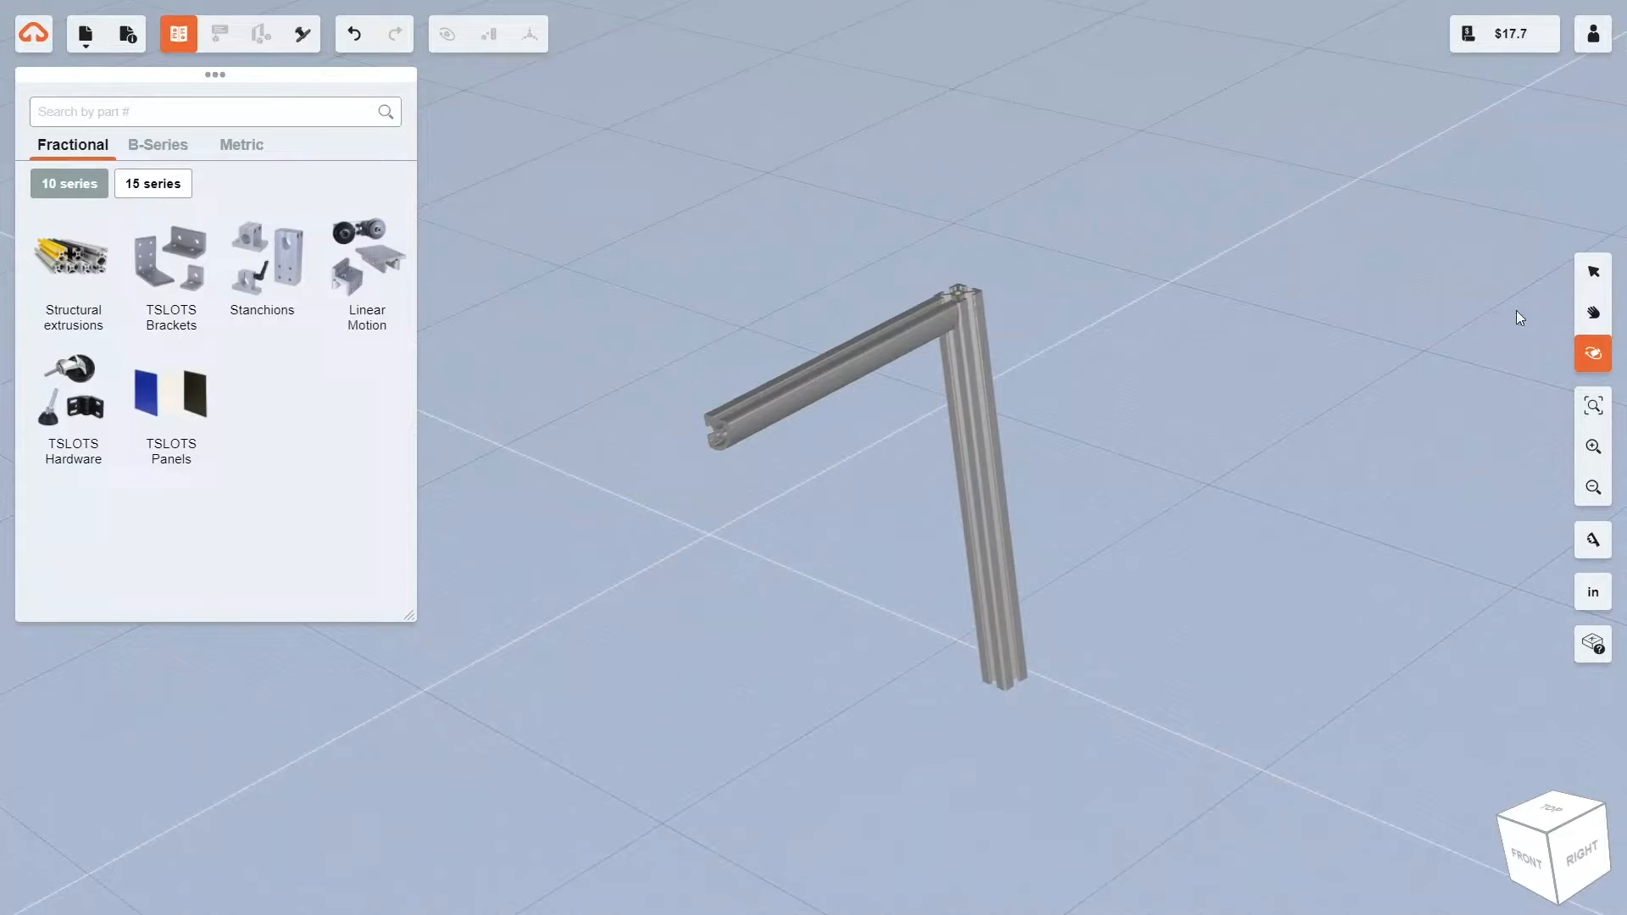
pyautogui.click(1593, 272)
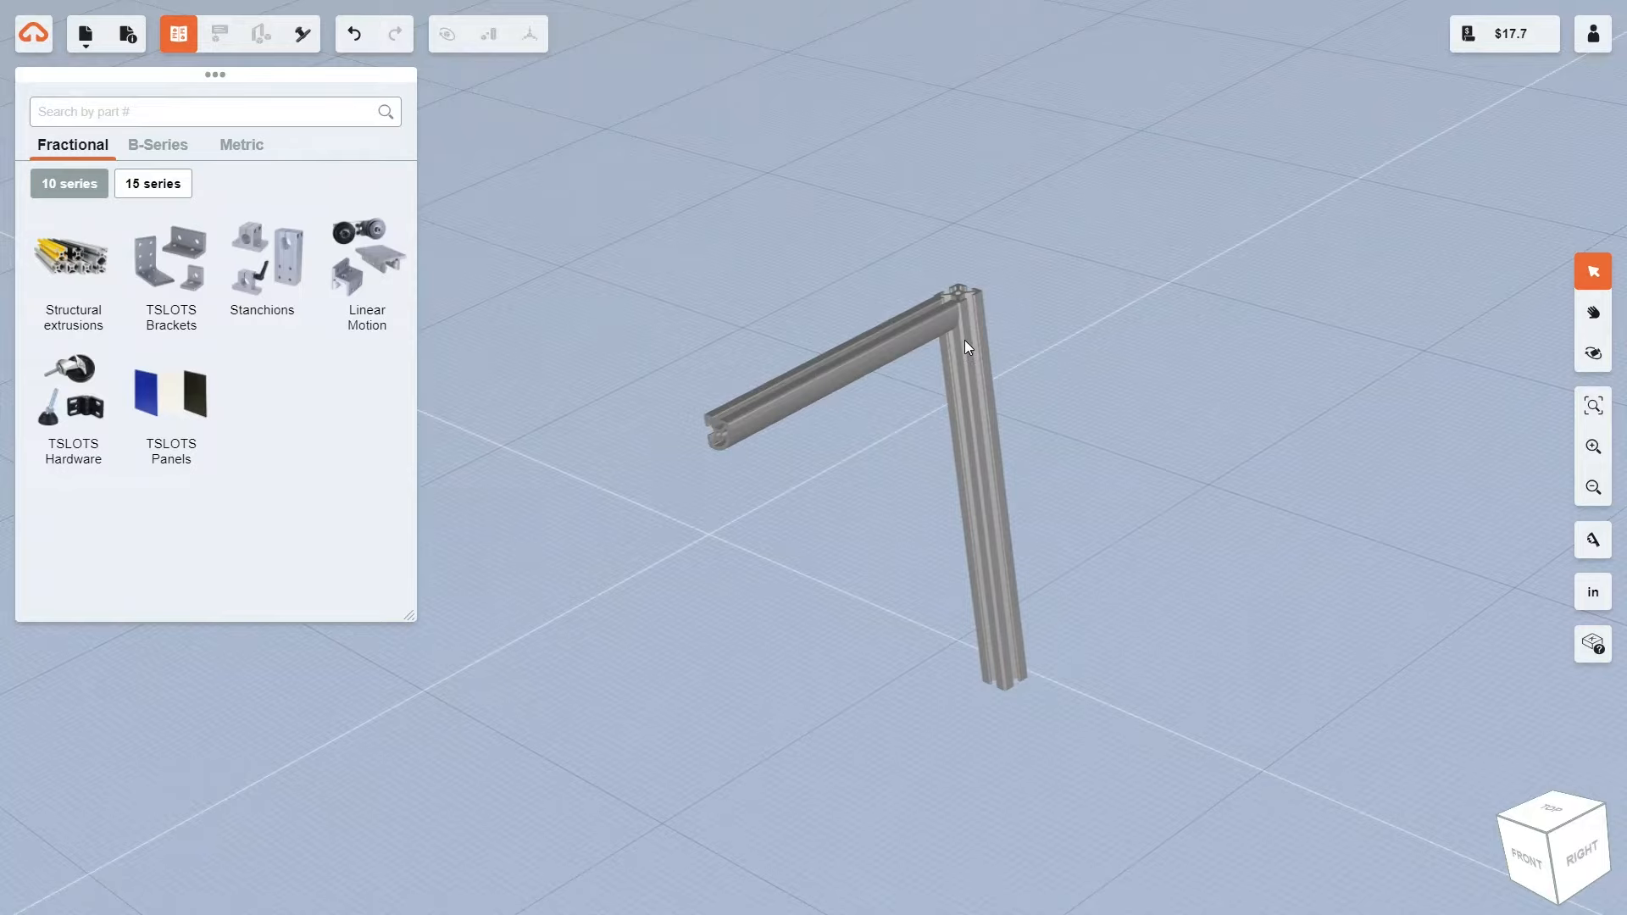
pyautogui.moveTo(967, 339)
pyautogui.mouseDown(button='middle')
pyautogui.moveTo(933, 367)
pyautogui.moveTo(972, 331)
pyautogui.mouseUp(button='middle')
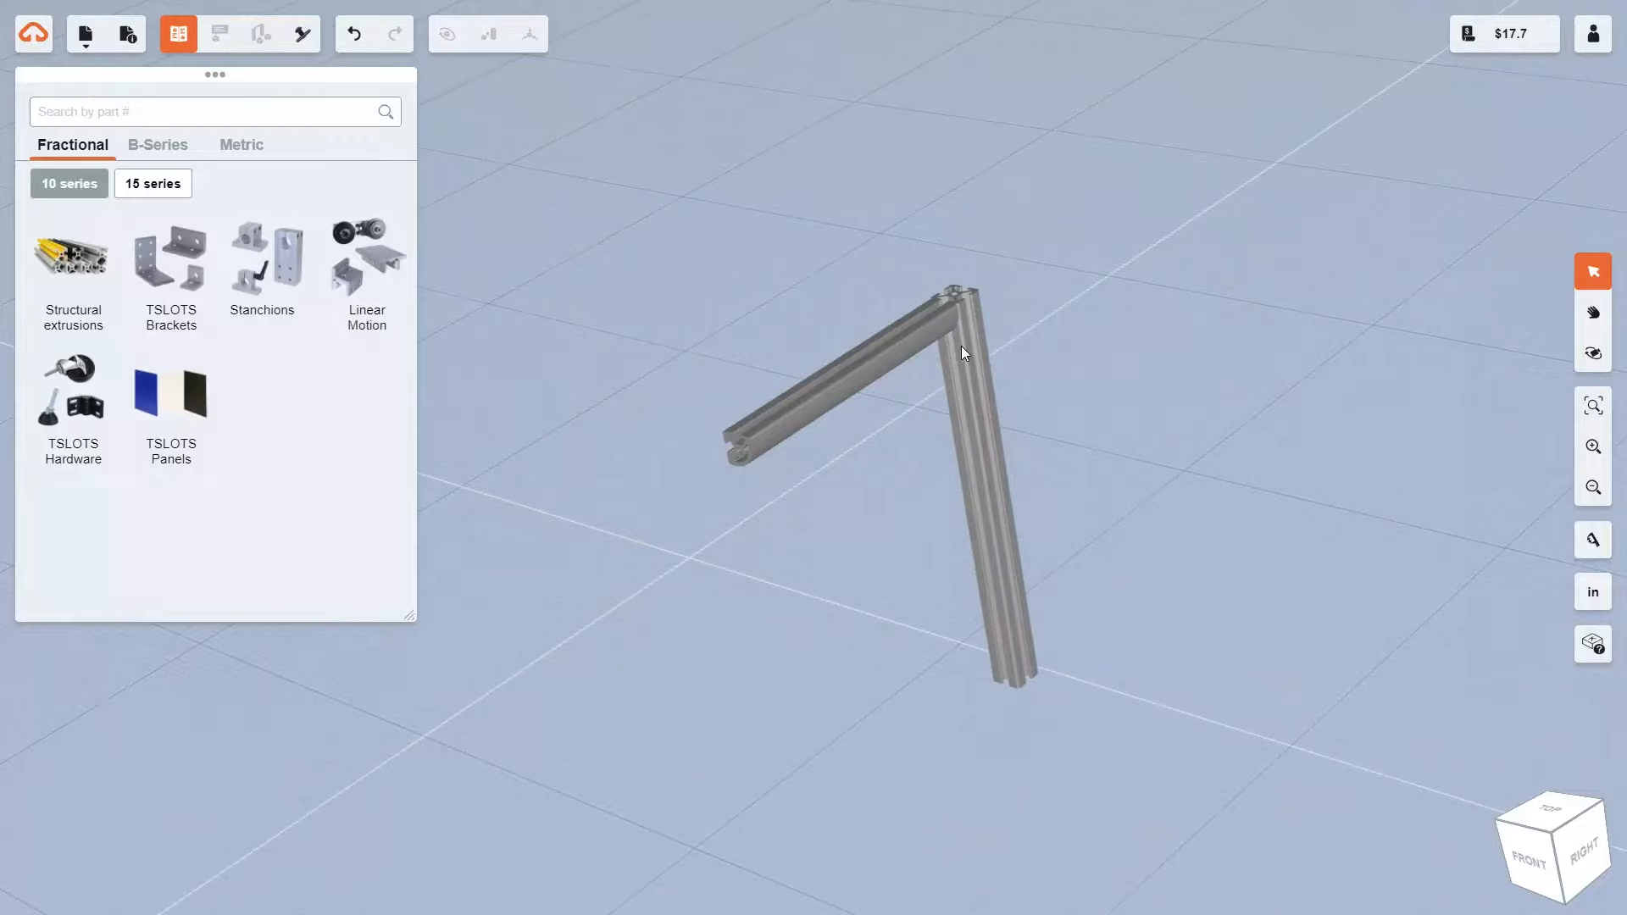
pyautogui.moveTo(978, 339); pyautogui.dragTo(906, 325, button='middle')
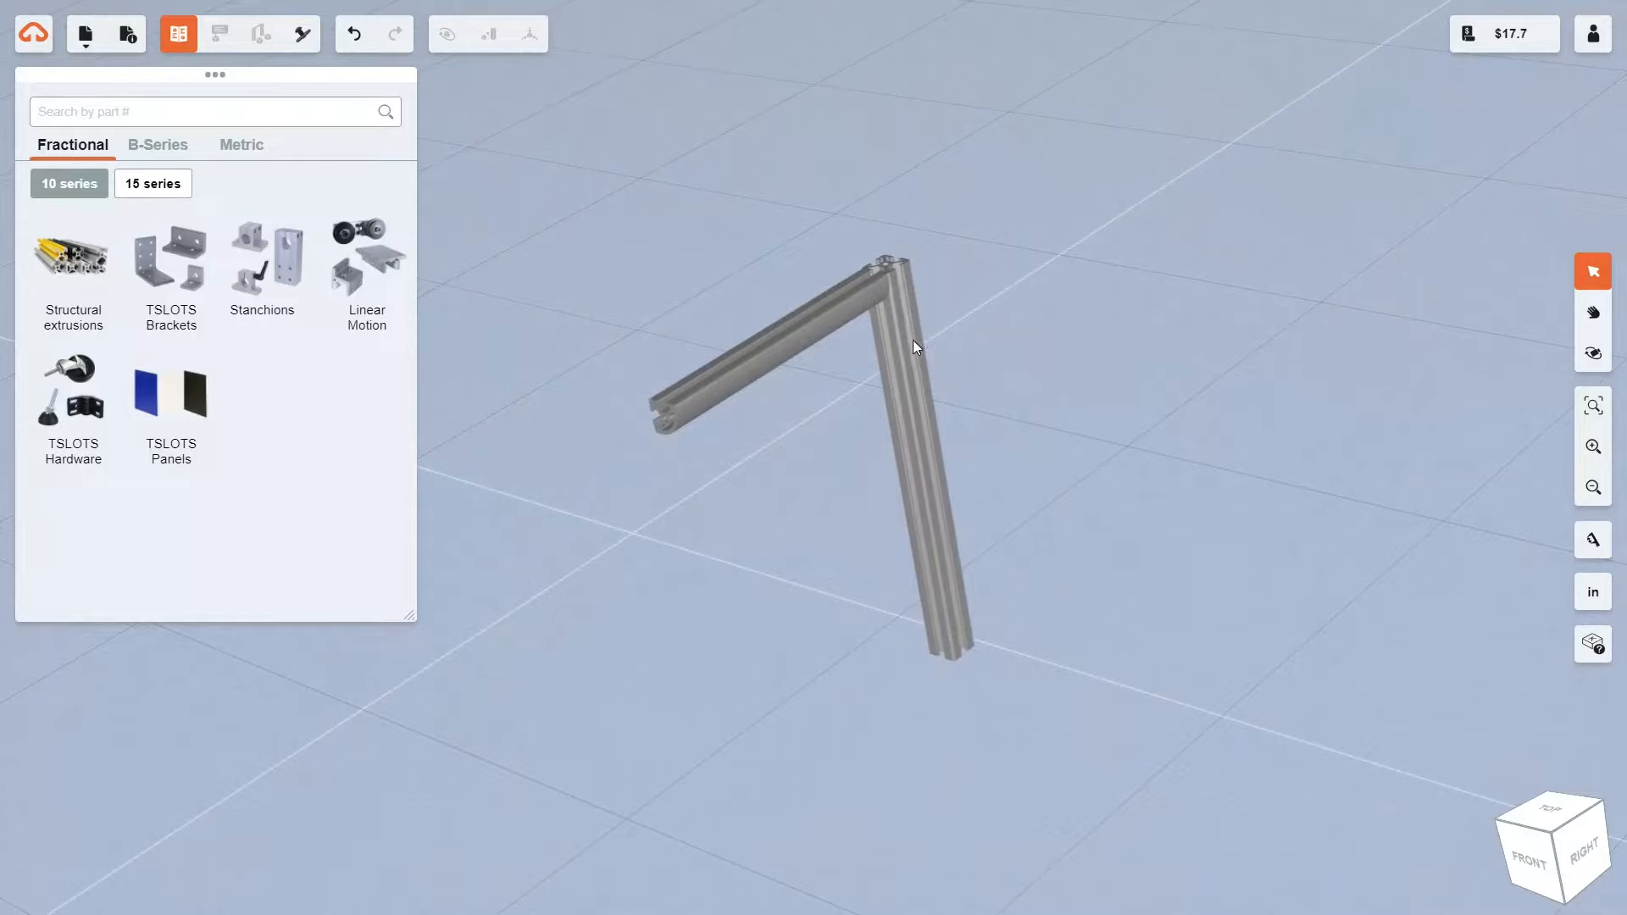
pyautogui.scroll(-3, 912, 349)
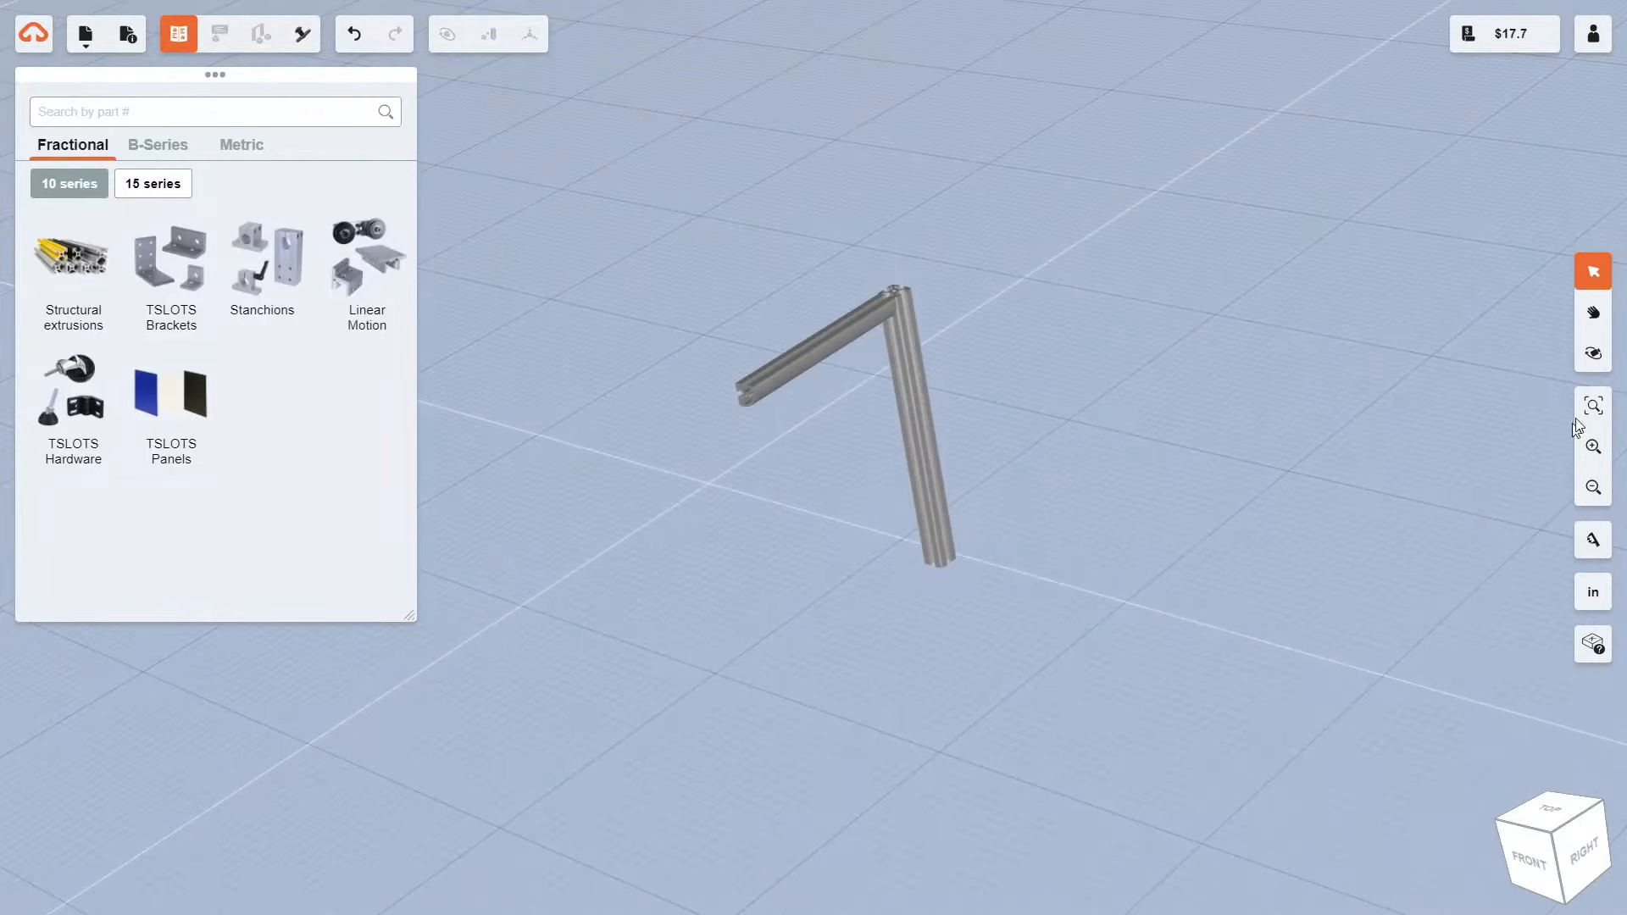
pyautogui.click(1600, 414)
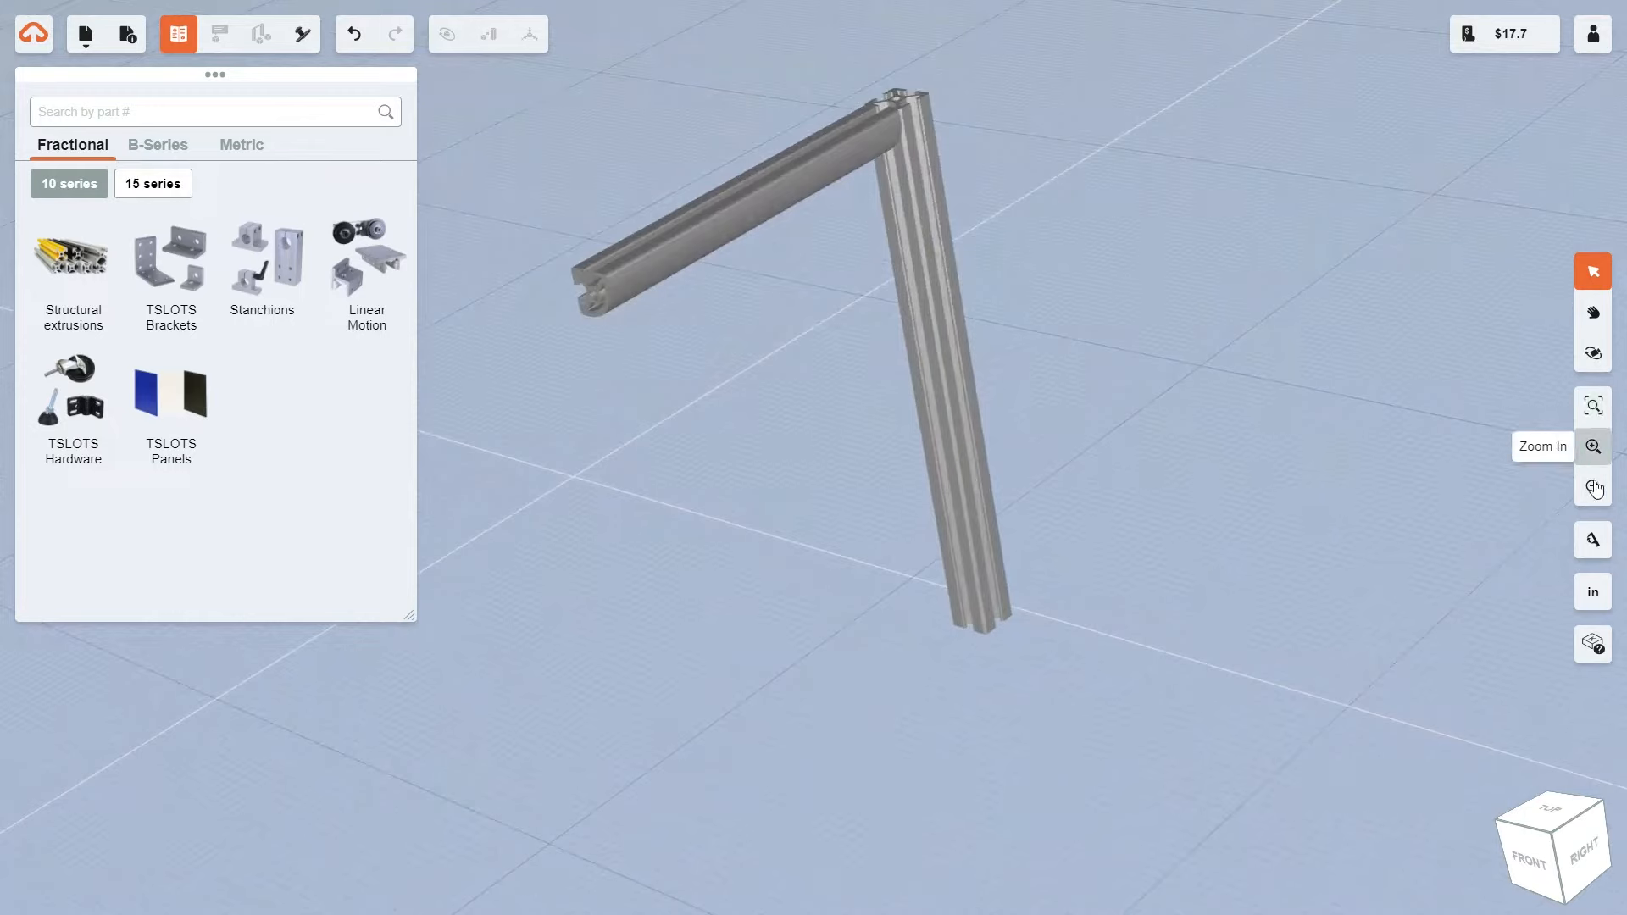
pyautogui.scroll(-2, 979, 352)
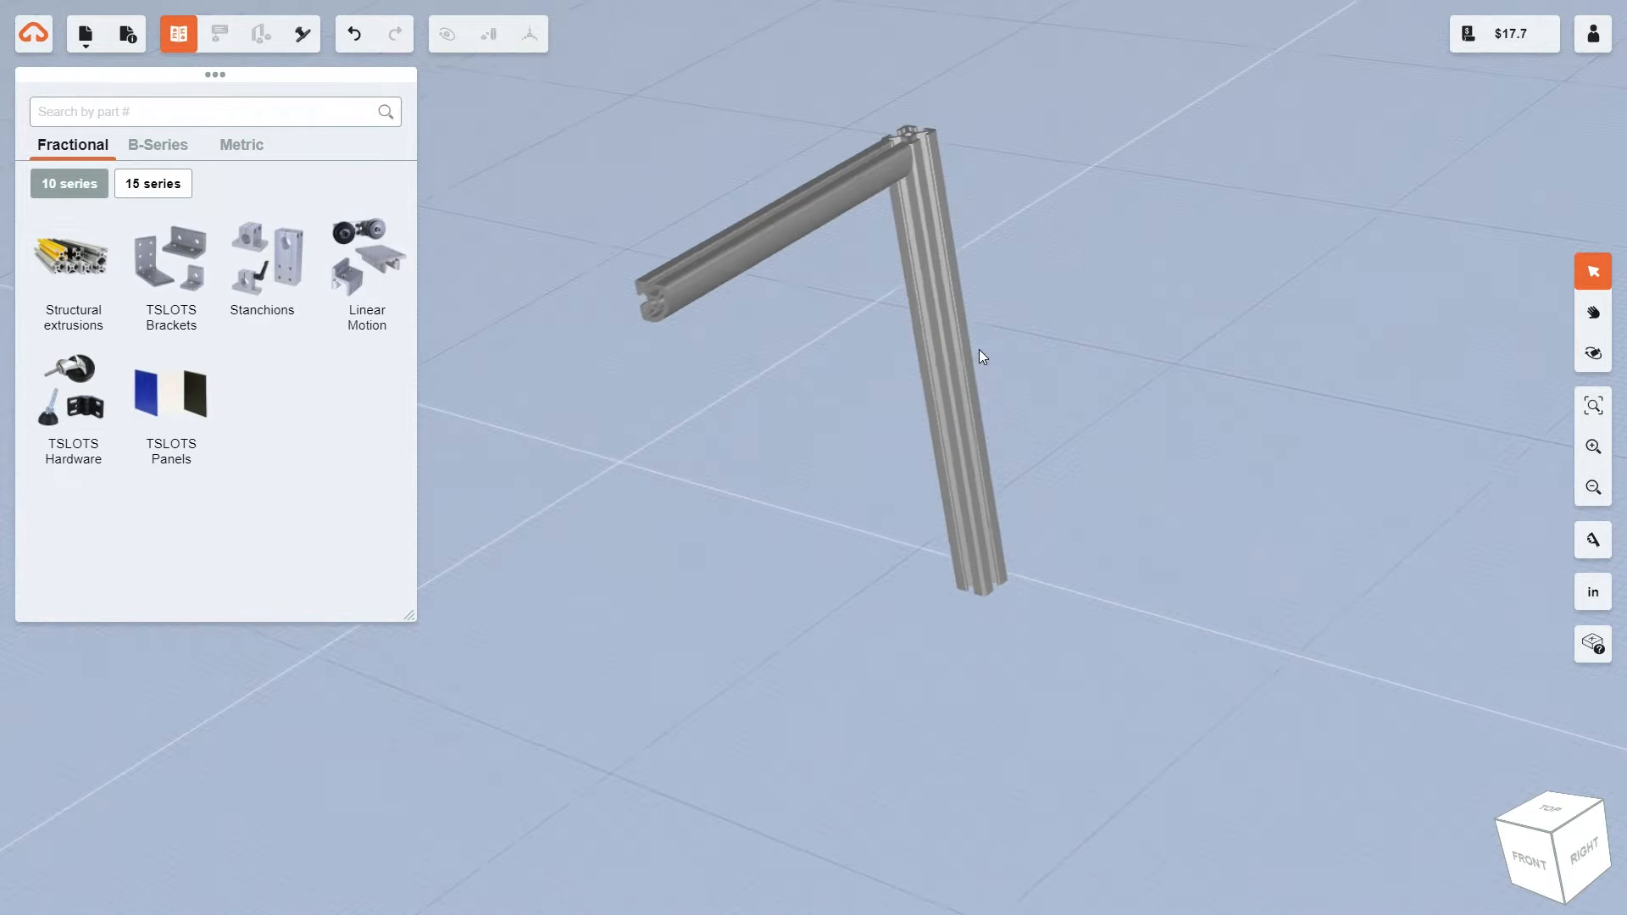
pyautogui.scroll(-2, 984, 350)
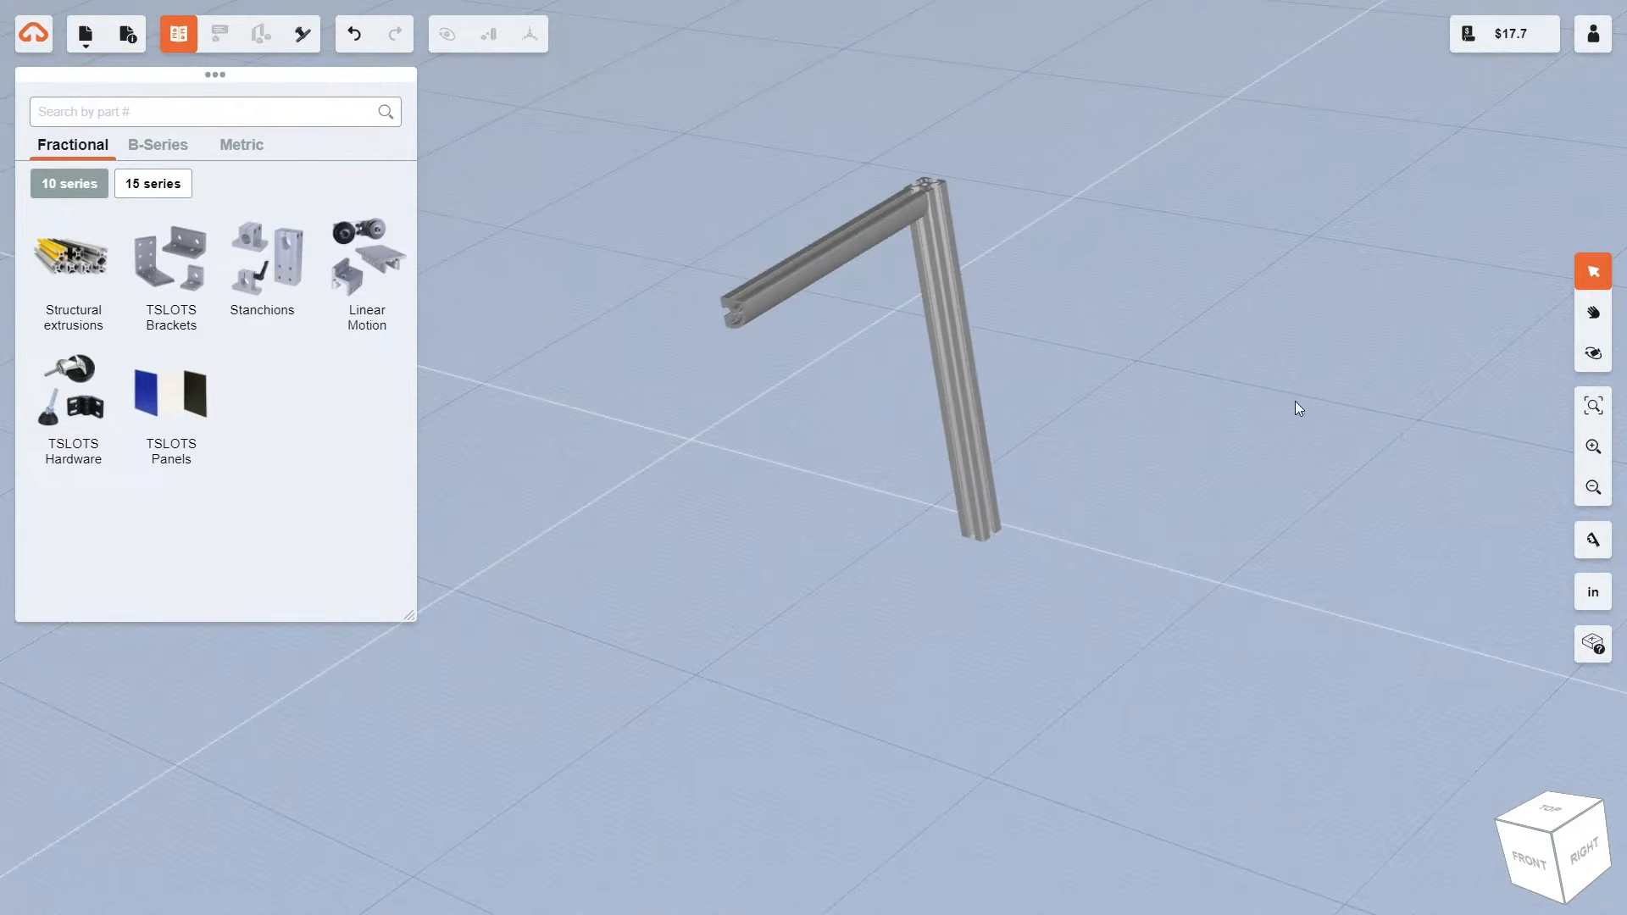
# Measure the distance between the horizontal extrusion's free end and the upright's lower end
pyautogui.click(1594, 546)
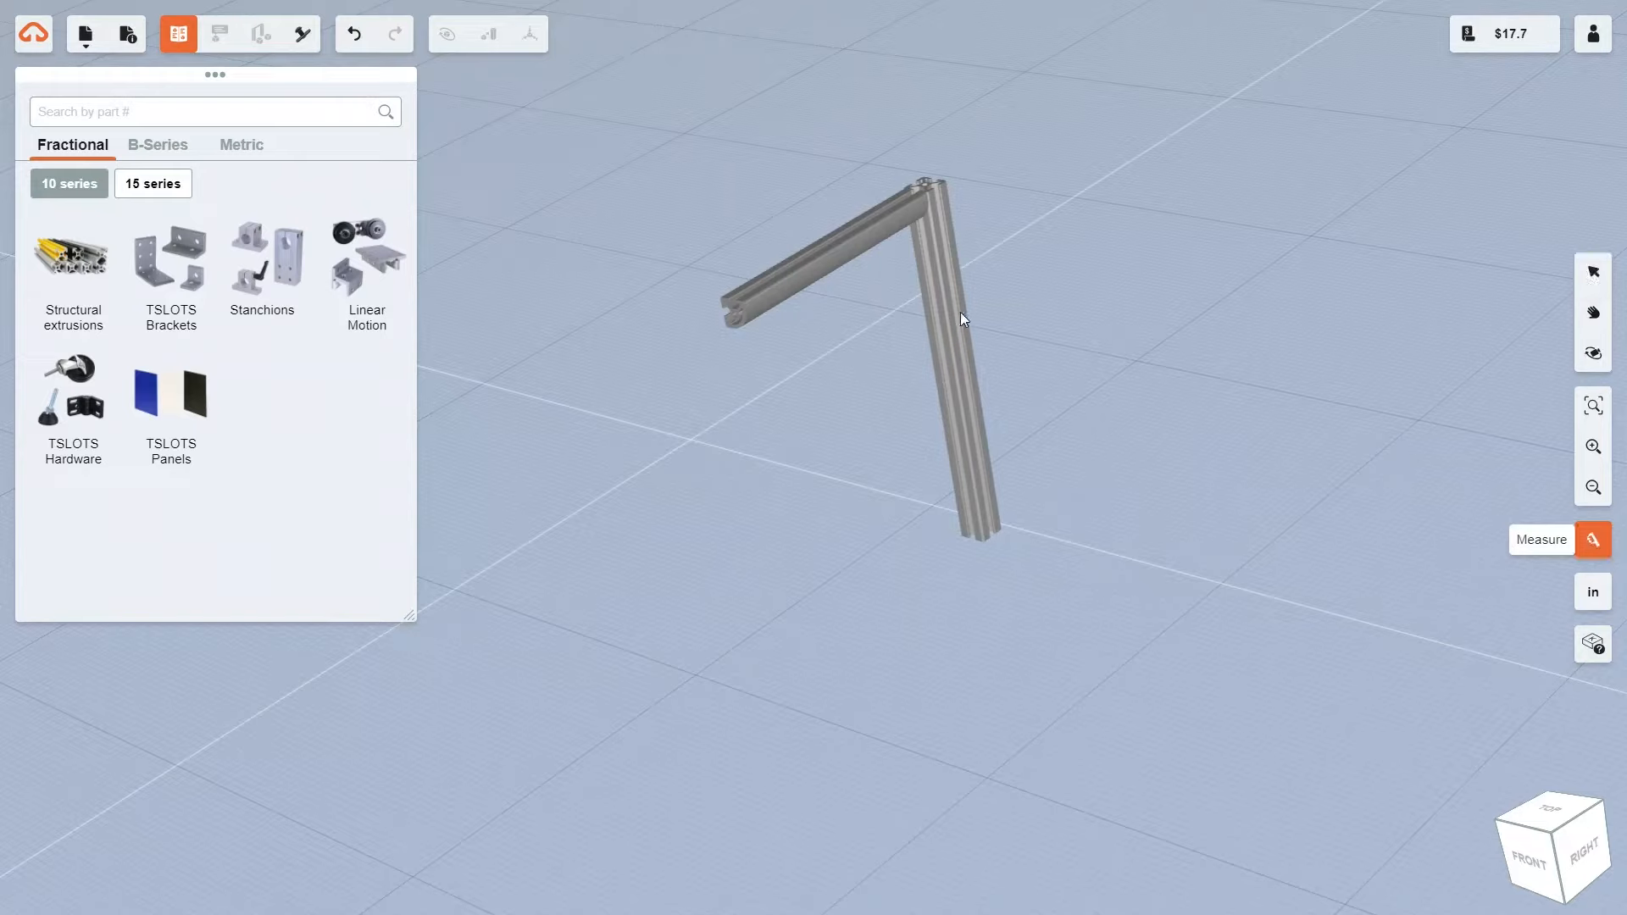
pyautogui.click(736, 326)
pyautogui.click(971, 535)
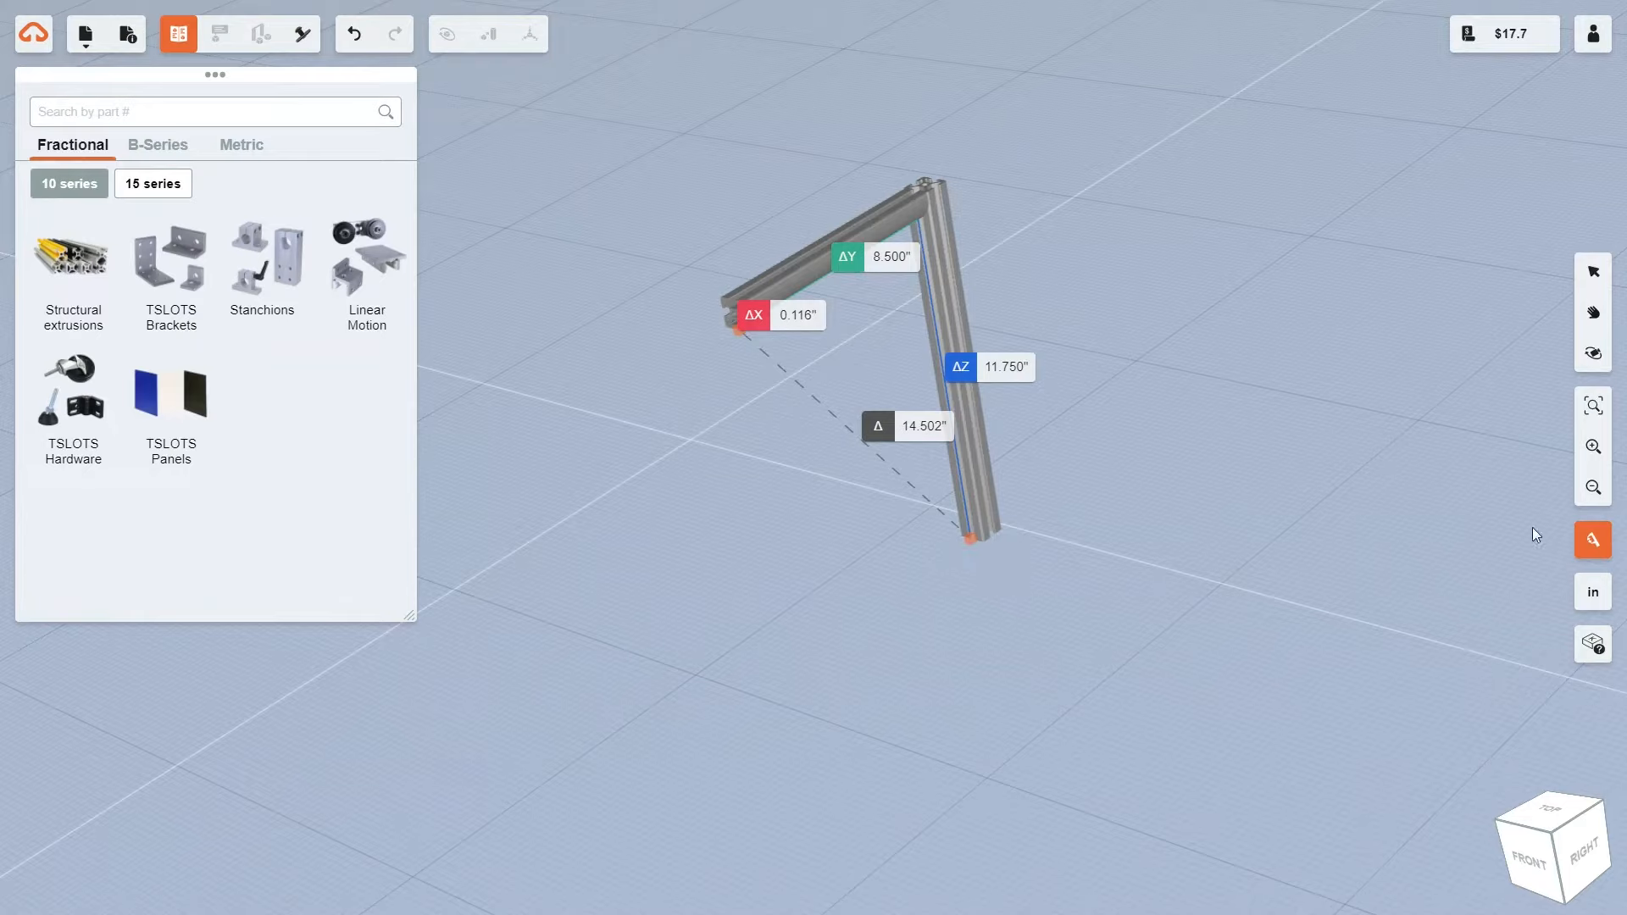
pyautogui.click(1595, 545)
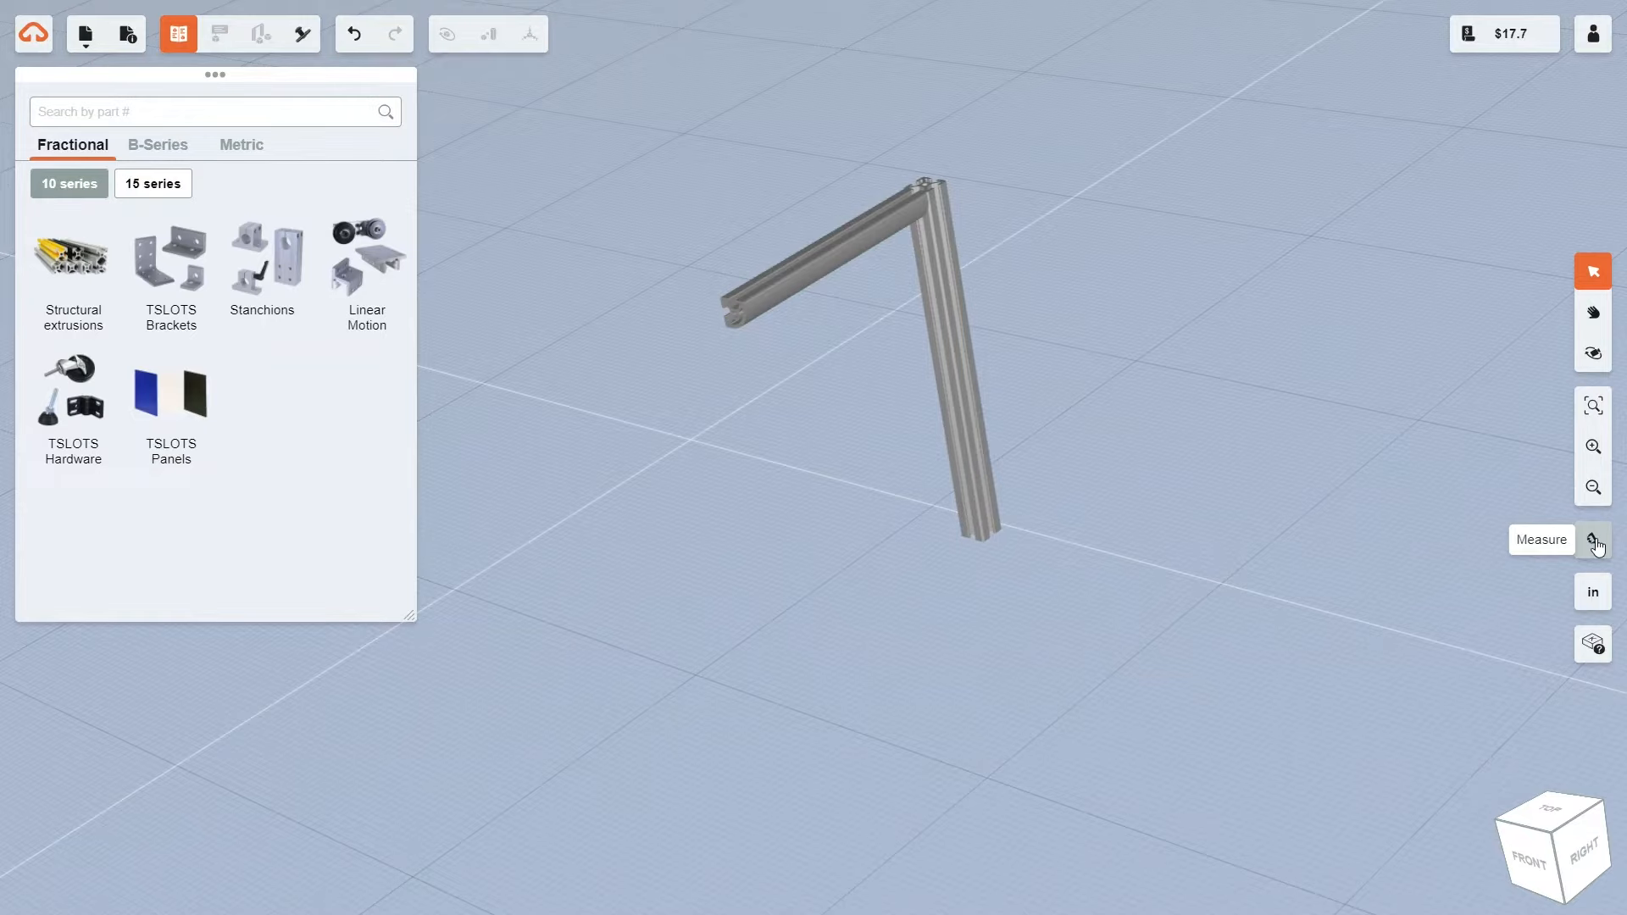
# Switch the measurement unit to millimetres and back to inches, and view the list of hot keys
pyautogui.click(1596, 600)
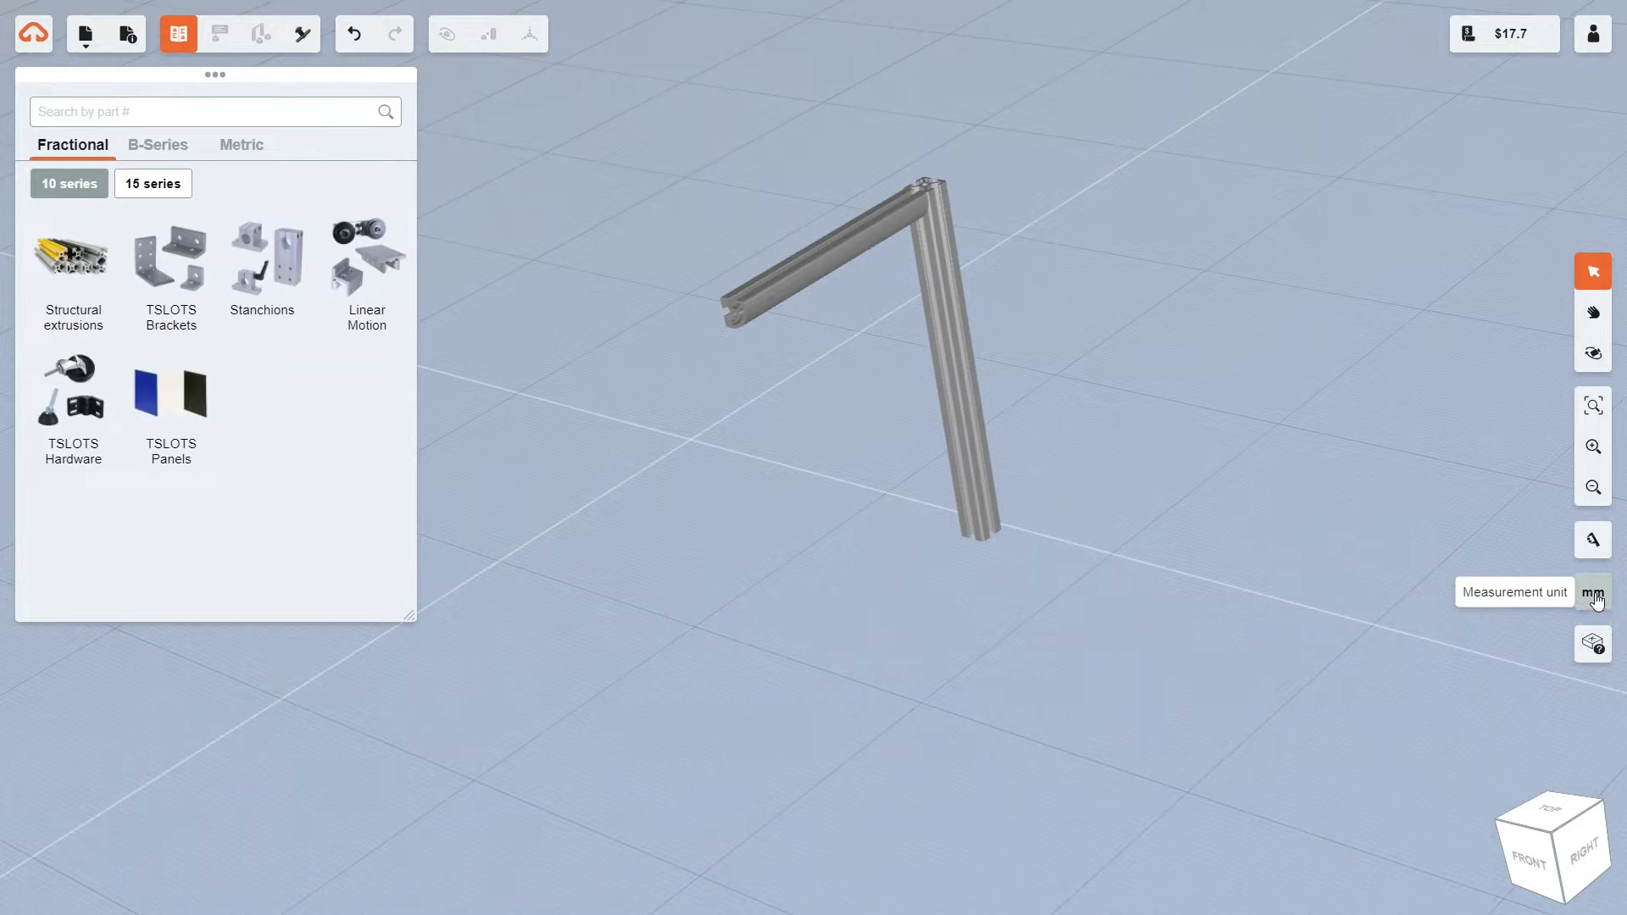
pyautogui.click(1597, 597)
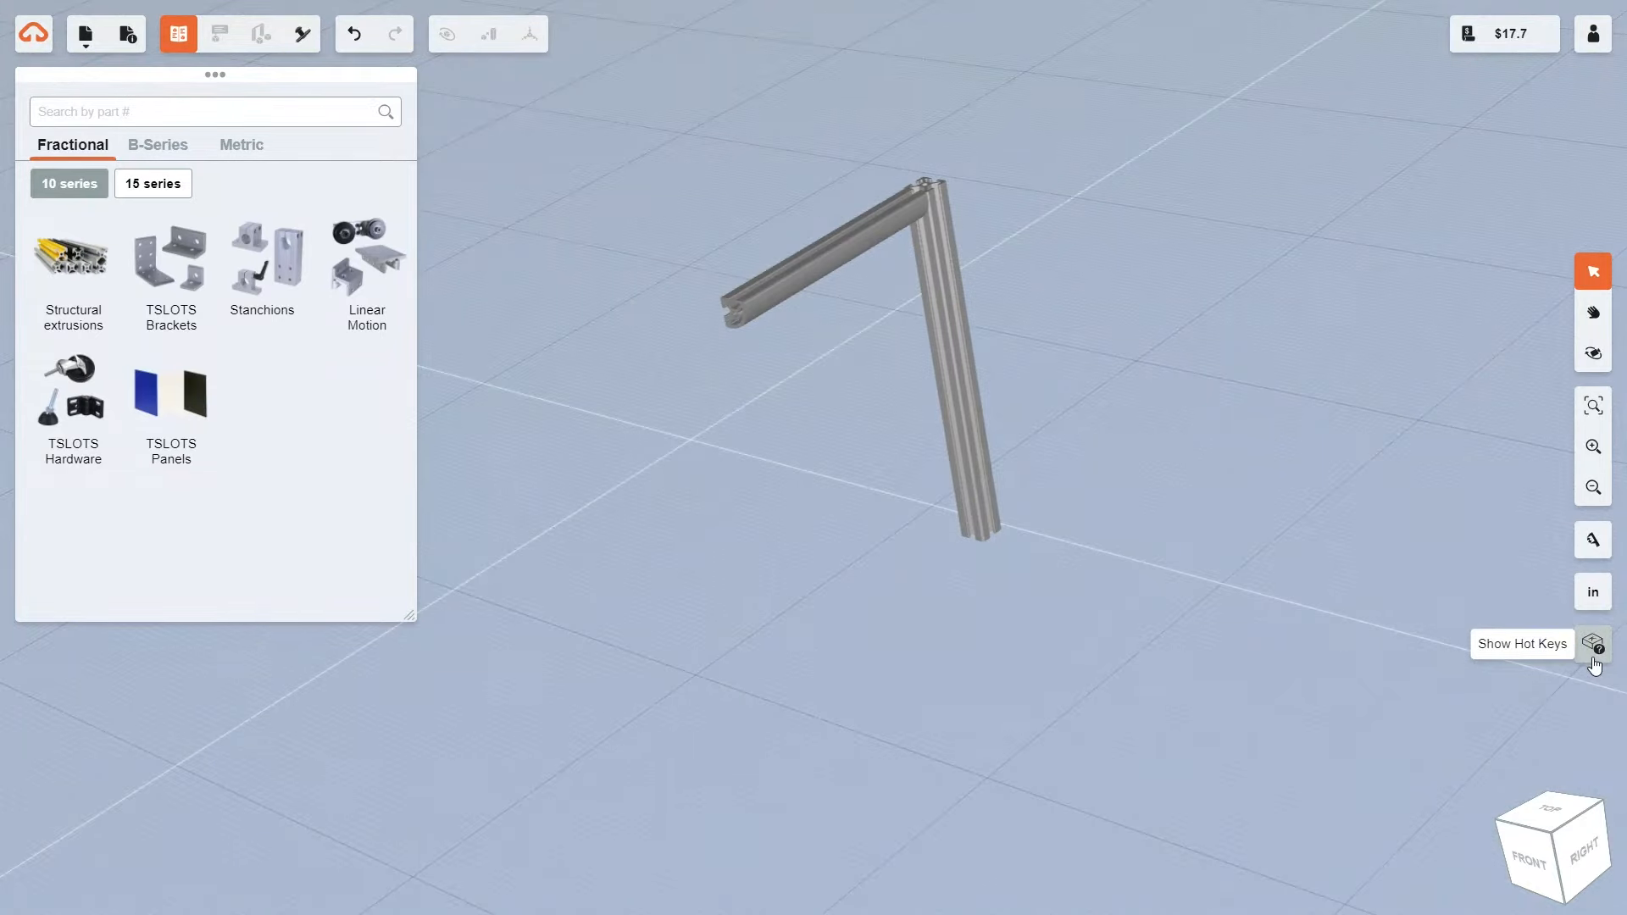
pyautogui.click(1595, 666)
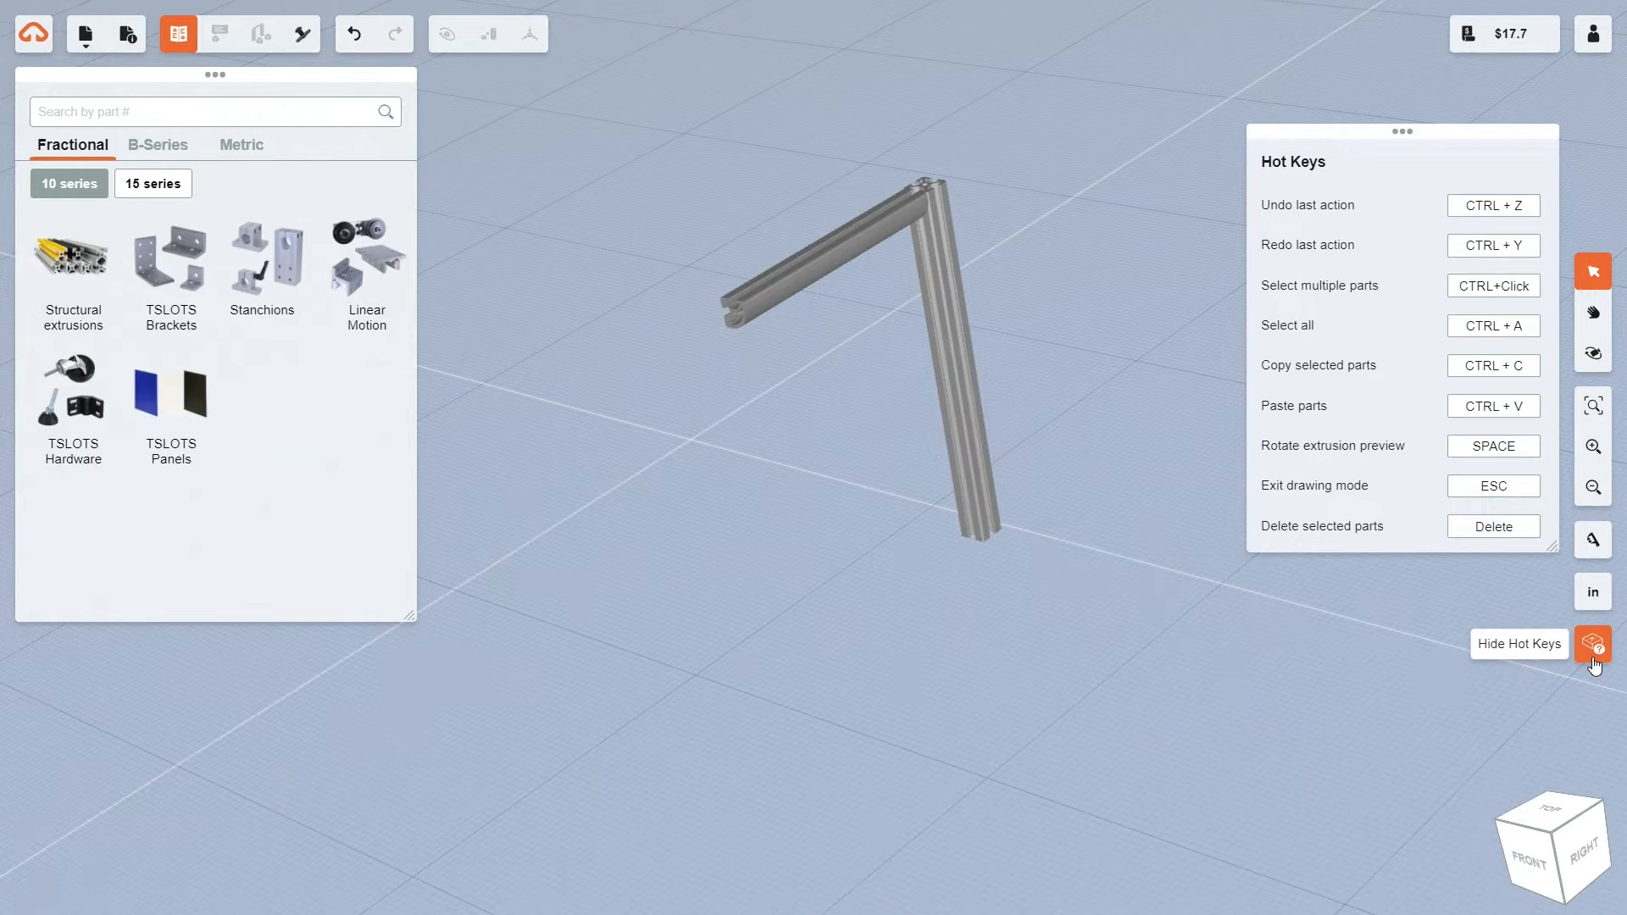
pyautogui.click(1595, 666)
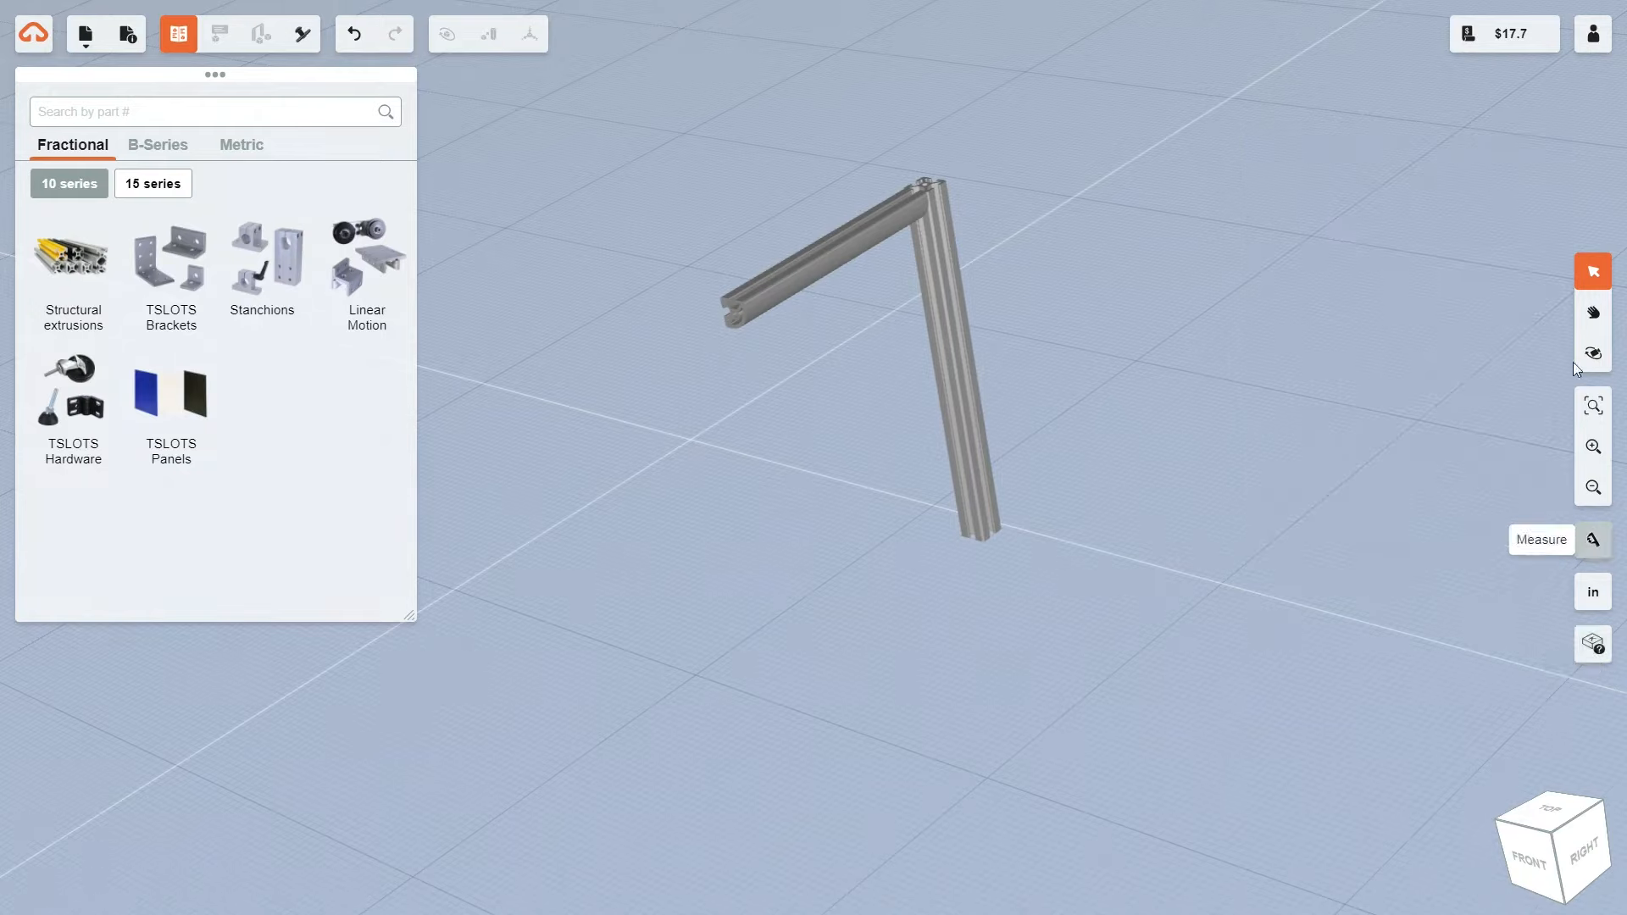
# Select the horizontal extrusion and look over its context commands and its resize and rotate tools
pyautogui.click(796, 276)
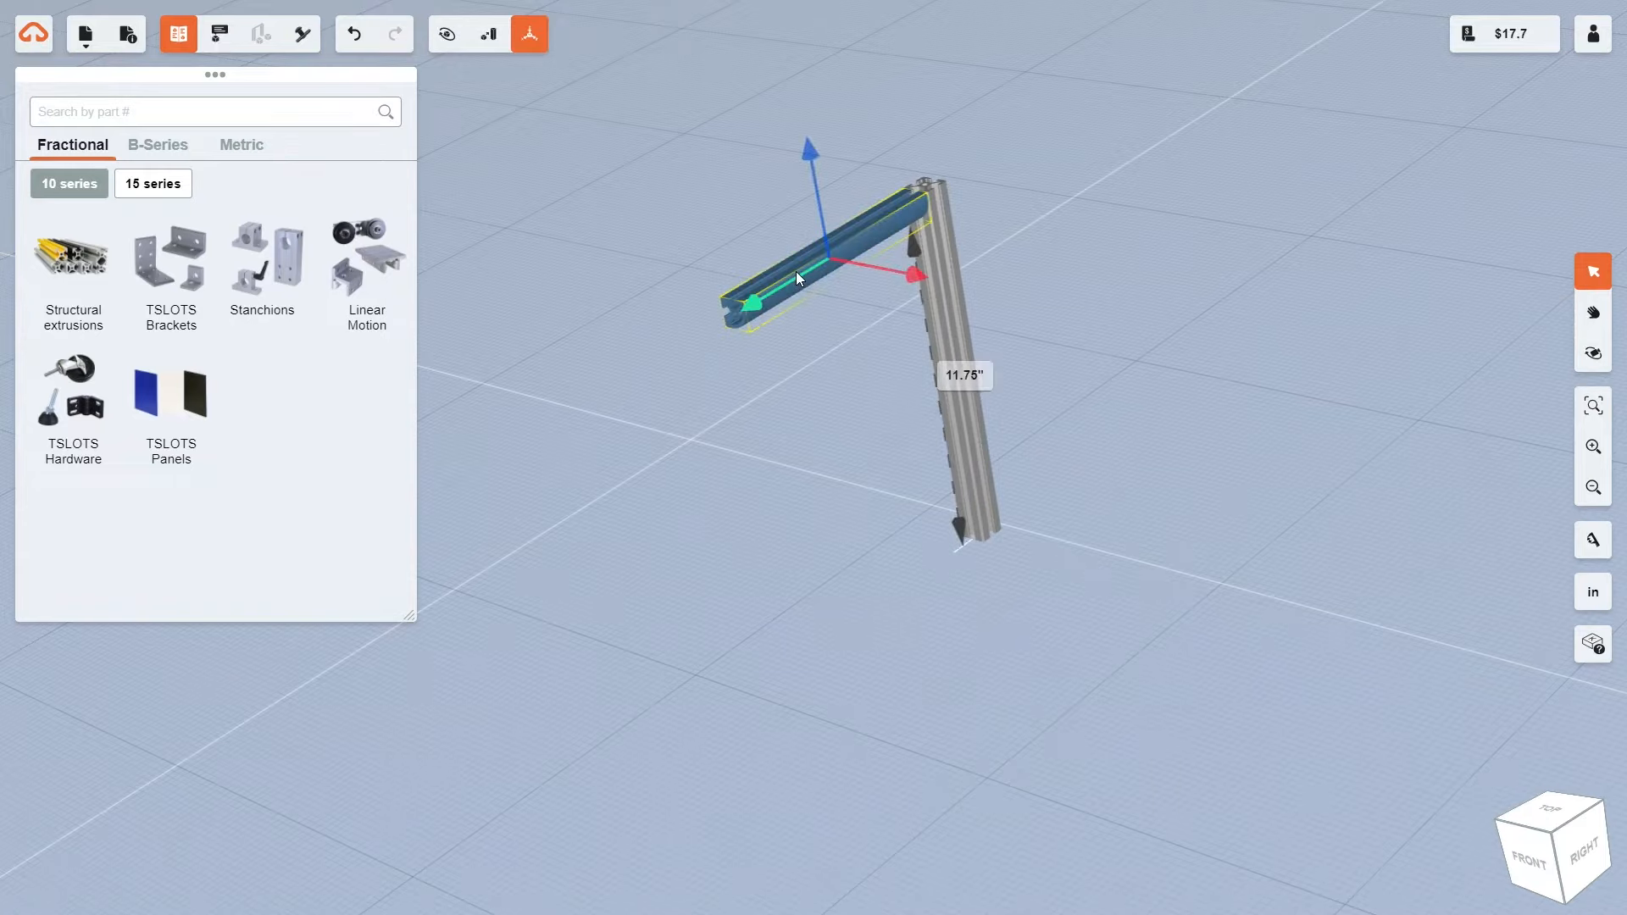
pyautogui.scroll(3, 812, 262)
pyautogui.rightClick(816, 262)
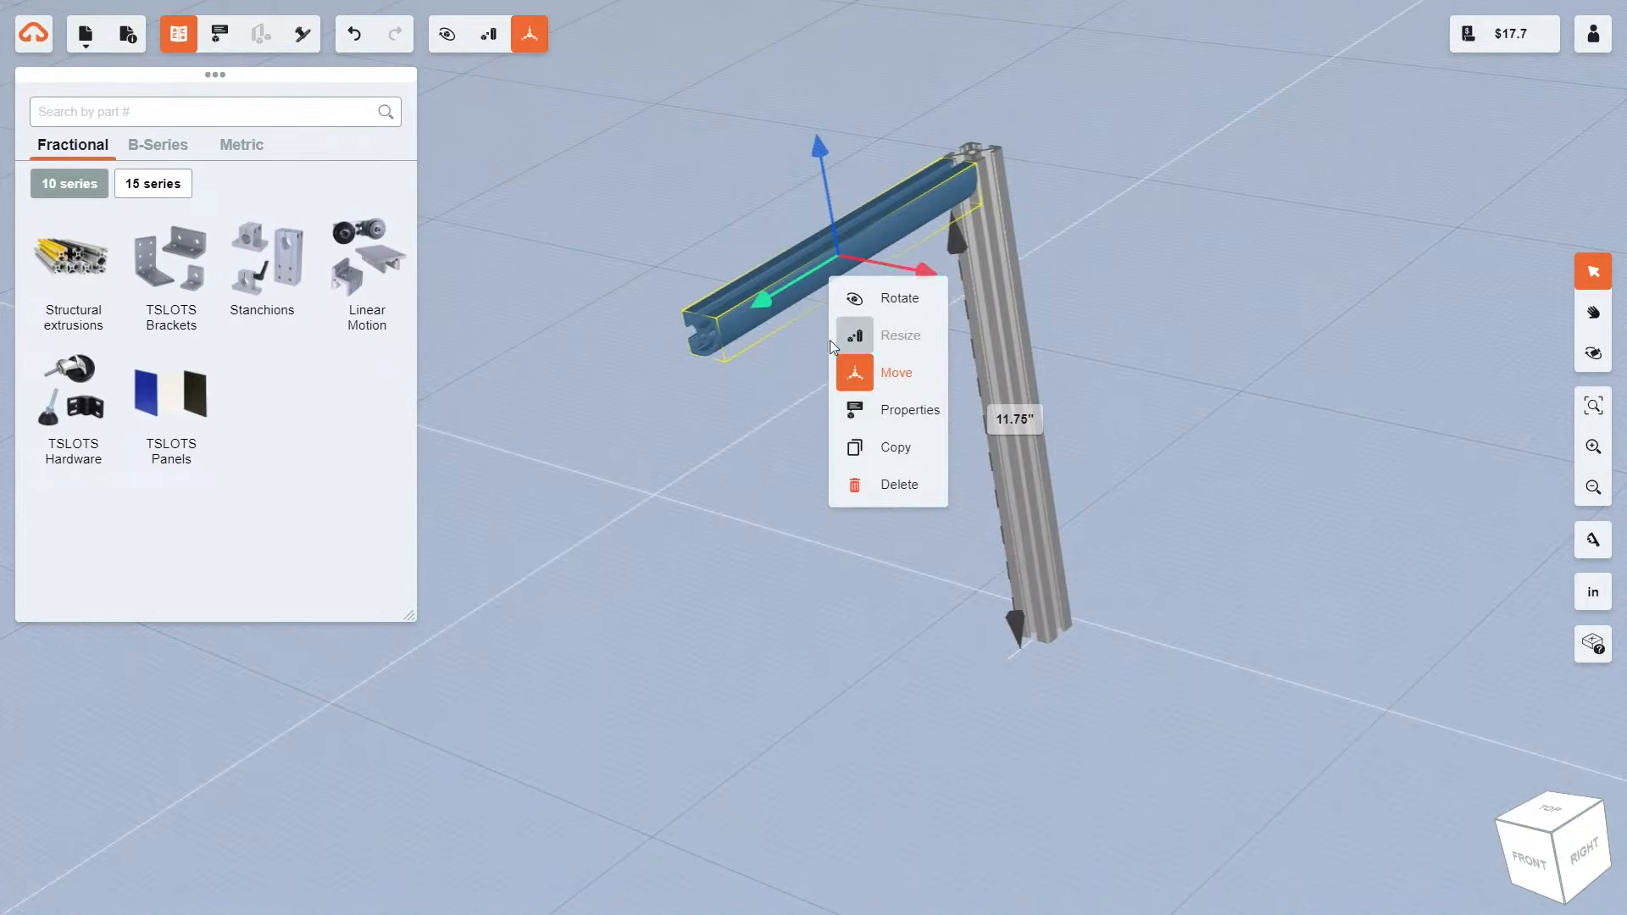
pyautogui.click(770, 356)
pyautogui.click(776, 285)
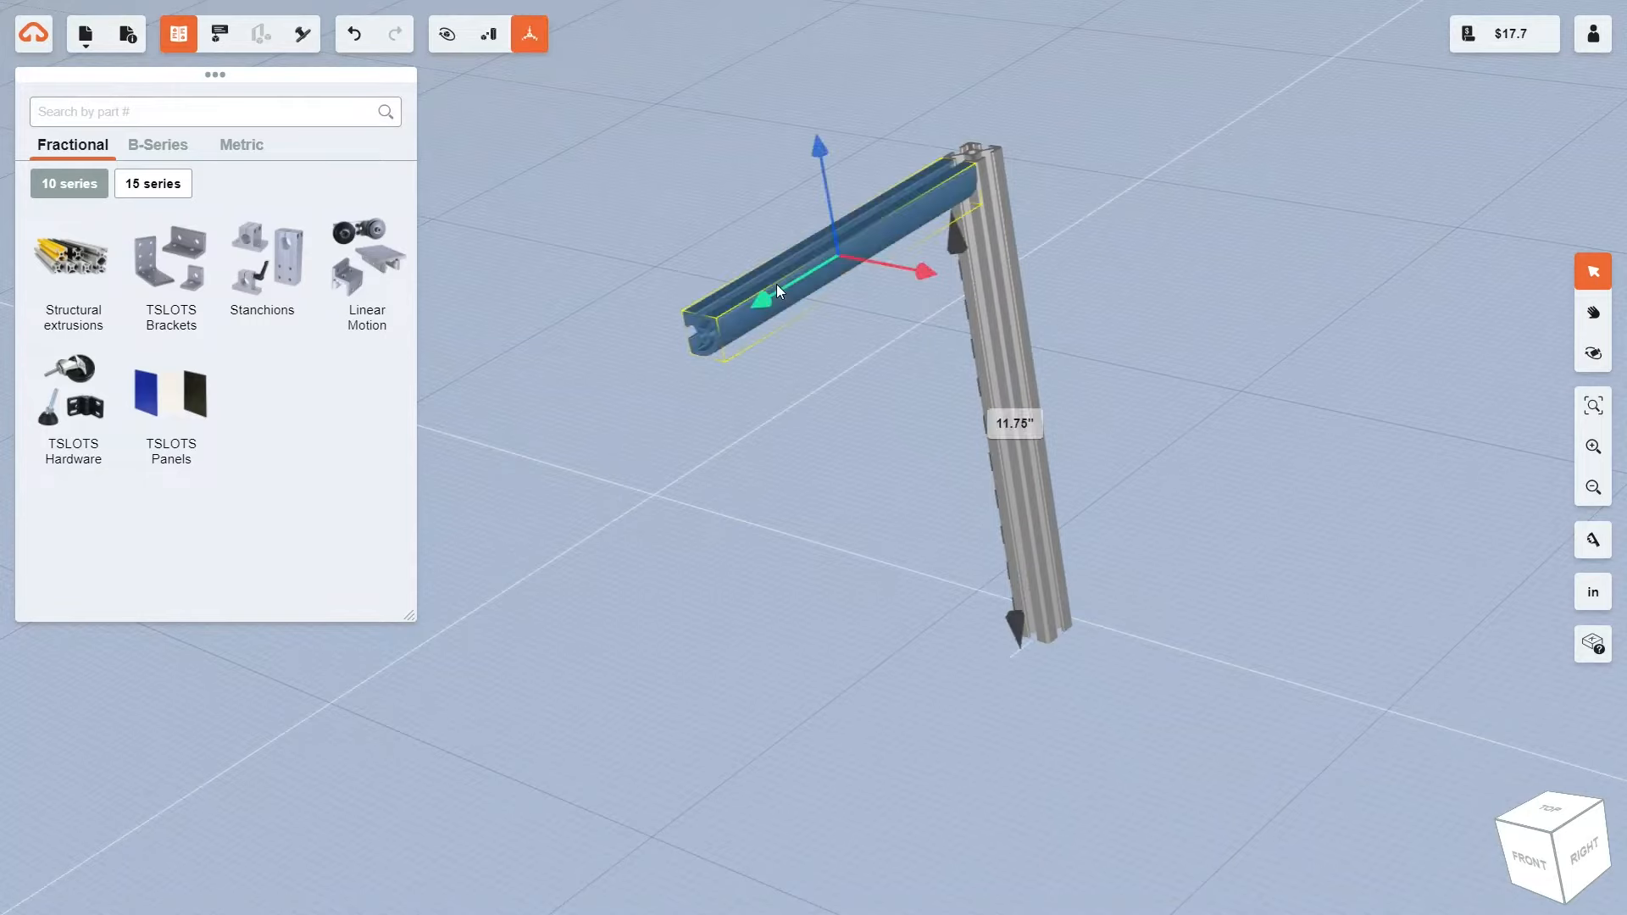
pyautogui.click(498, 42)
pyautogui.click(447, 35)
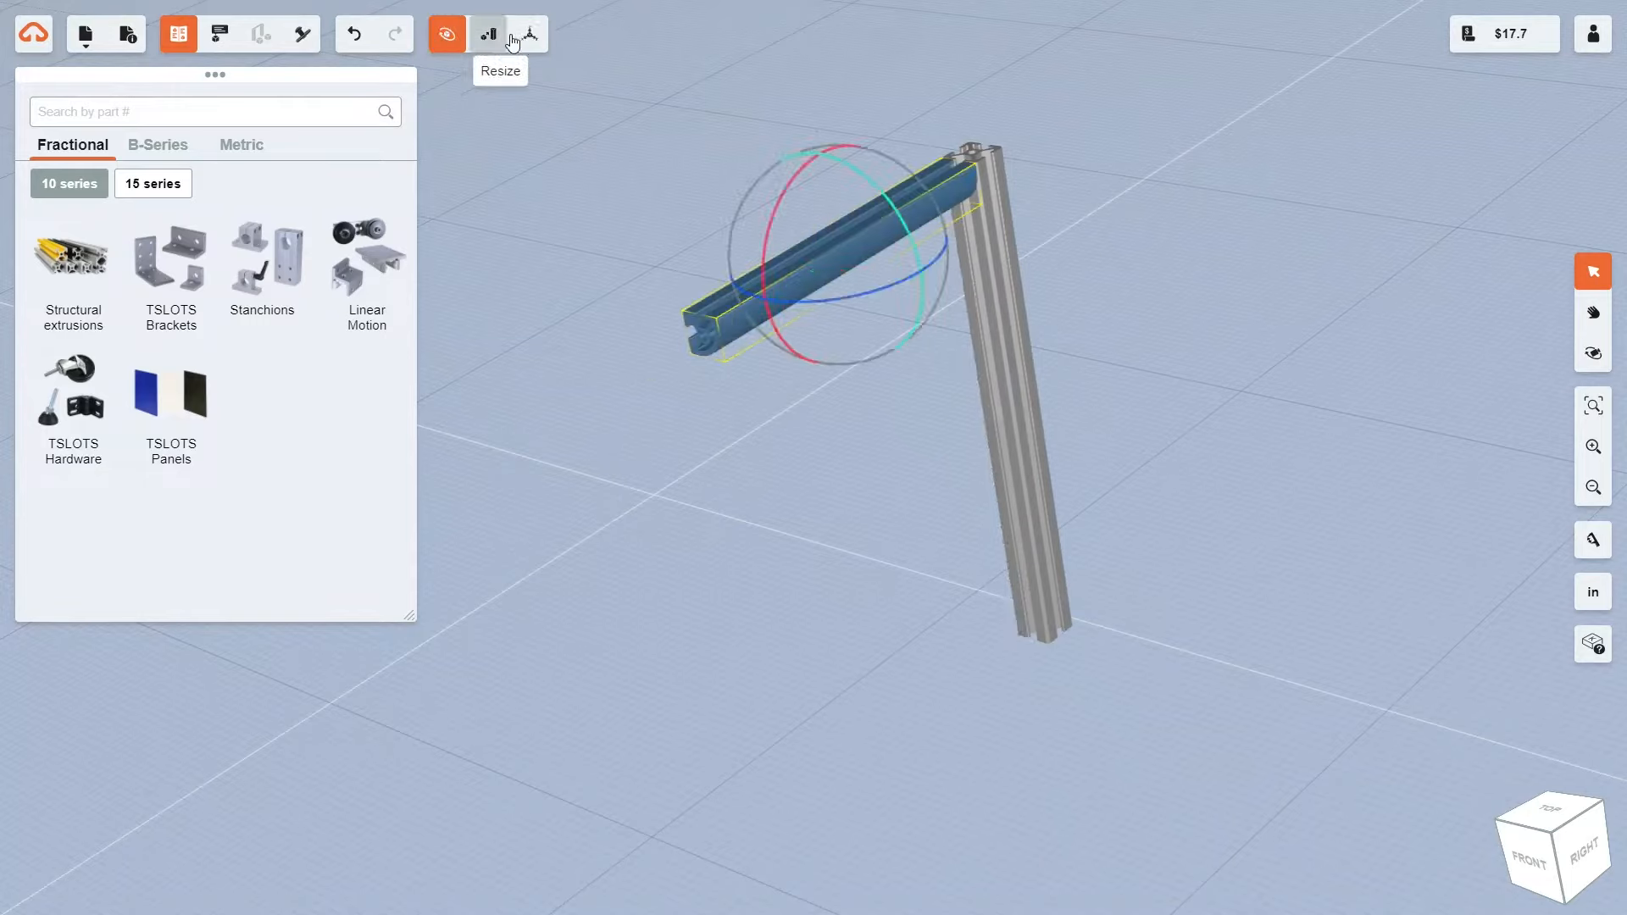
# Try moving the horizontal extrusion down and sideways away from the upright, and undo both moves
pyautogui.click(527, 38)
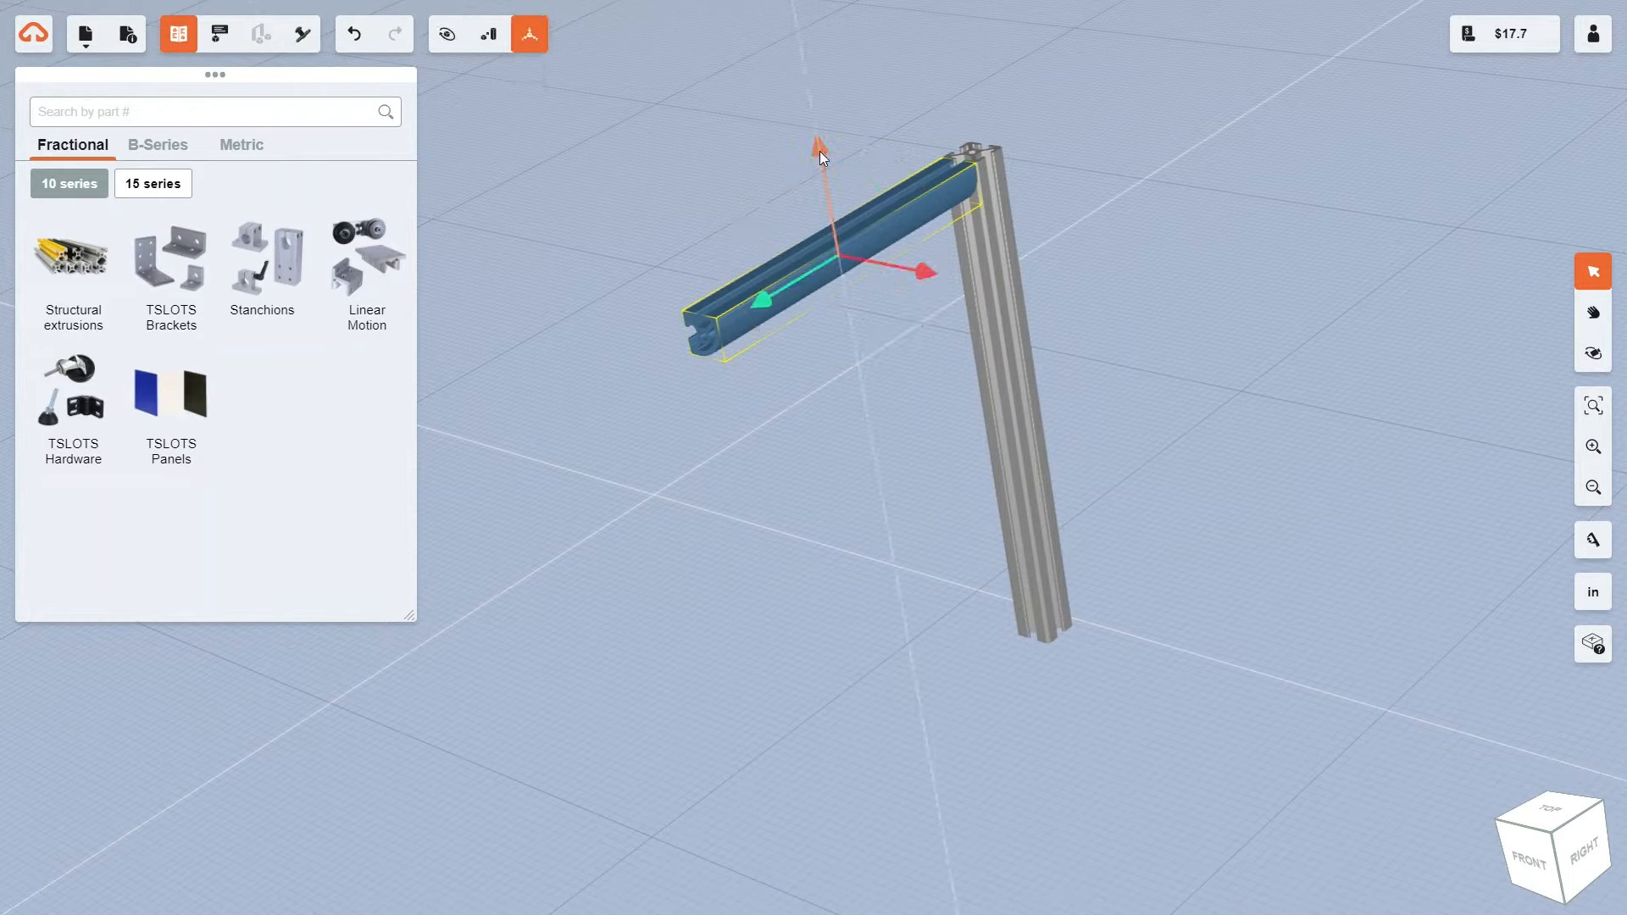
pyautogui.moveTo(820, 150); pyautogui.dragTo(853, 357)
pyautogui.moveTo(966, 501); pyautogui.dragTo(1070, 526)
pyautogui.hotkey('ctrl', 'z')
pyautogui.hotkey('ctrl', 'z')
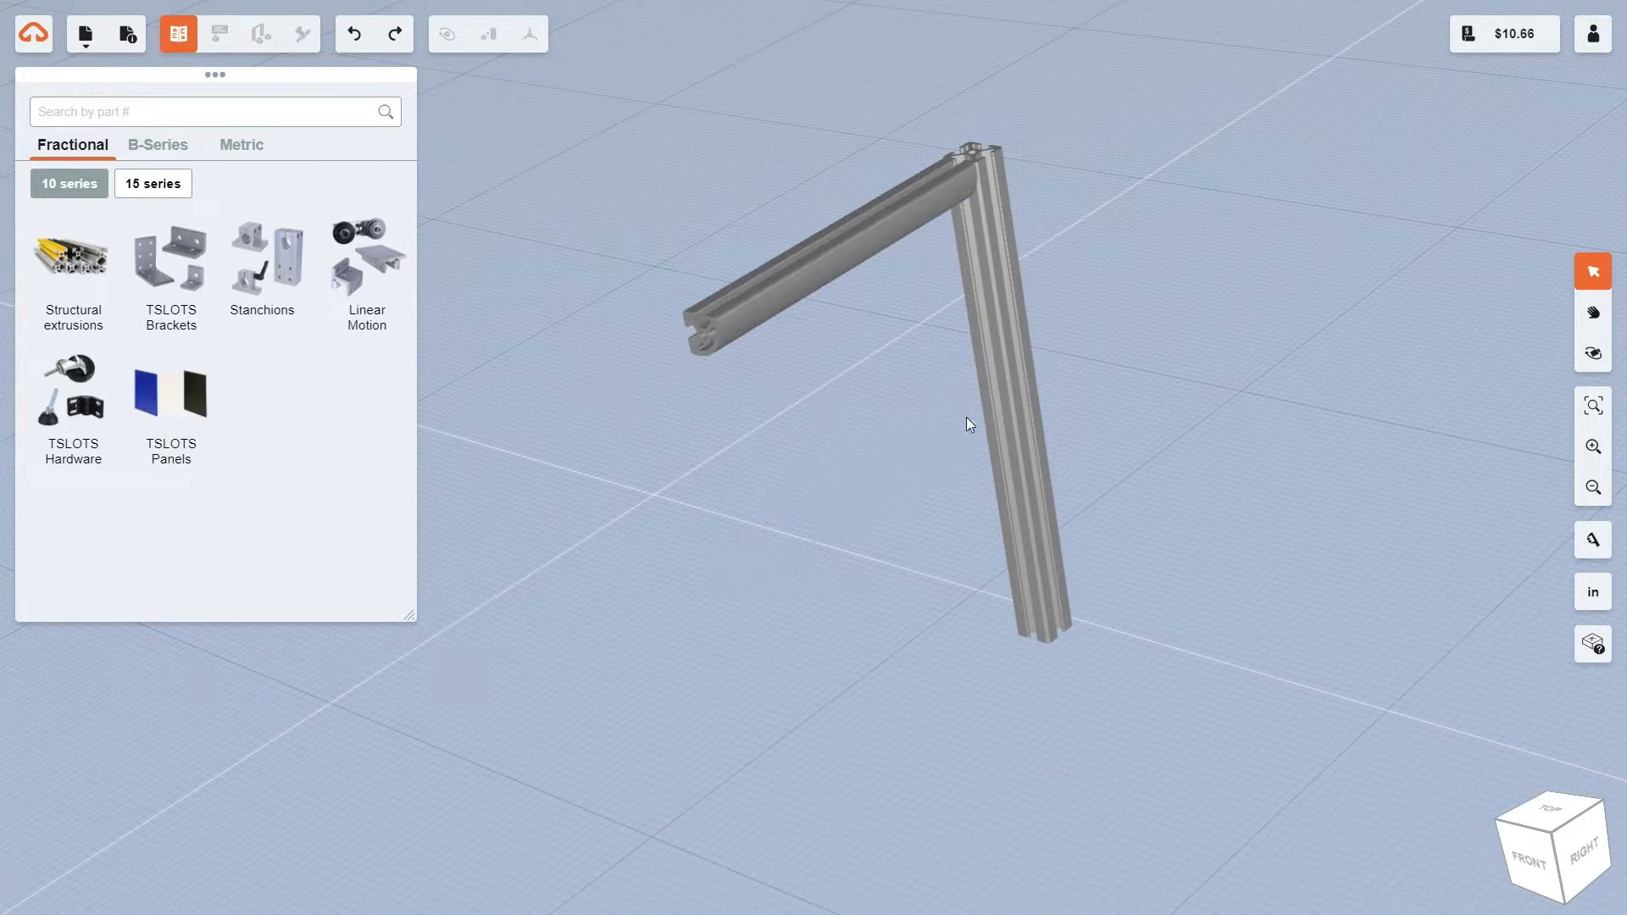
# Stretch the horizontal extrusion to 9.50 in from its free end and rotate it about its long axis
pyautogui.click(822, 254)
pyautogui.click(491, 44)
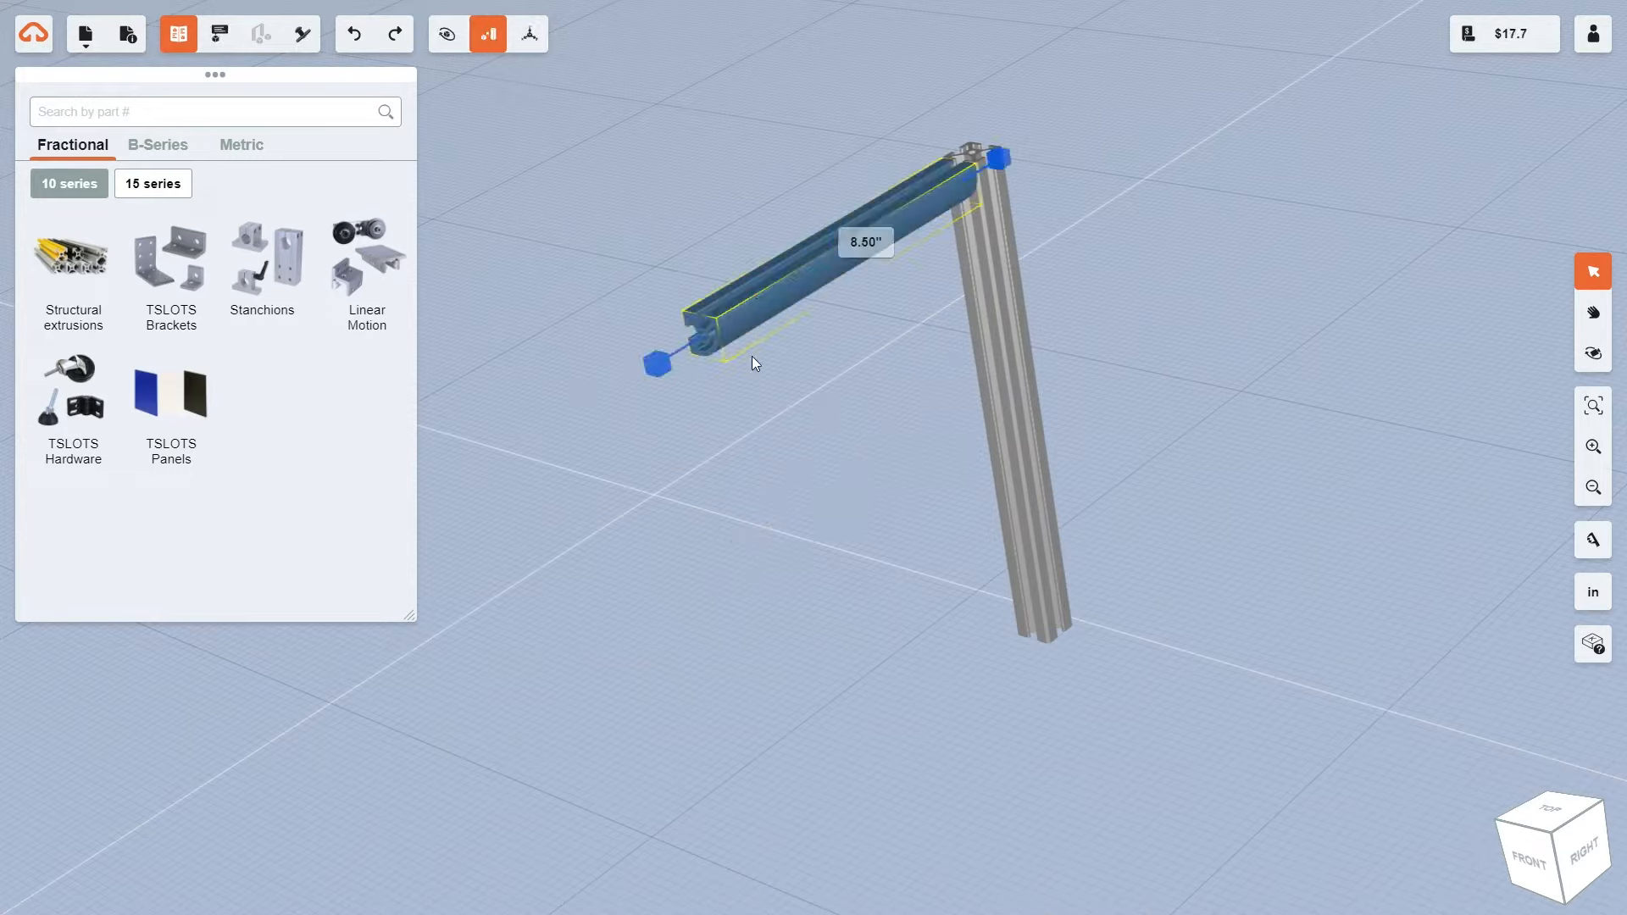
pyautogui.moveTo(659, 366); pyautogui.dragTo(627, 353)
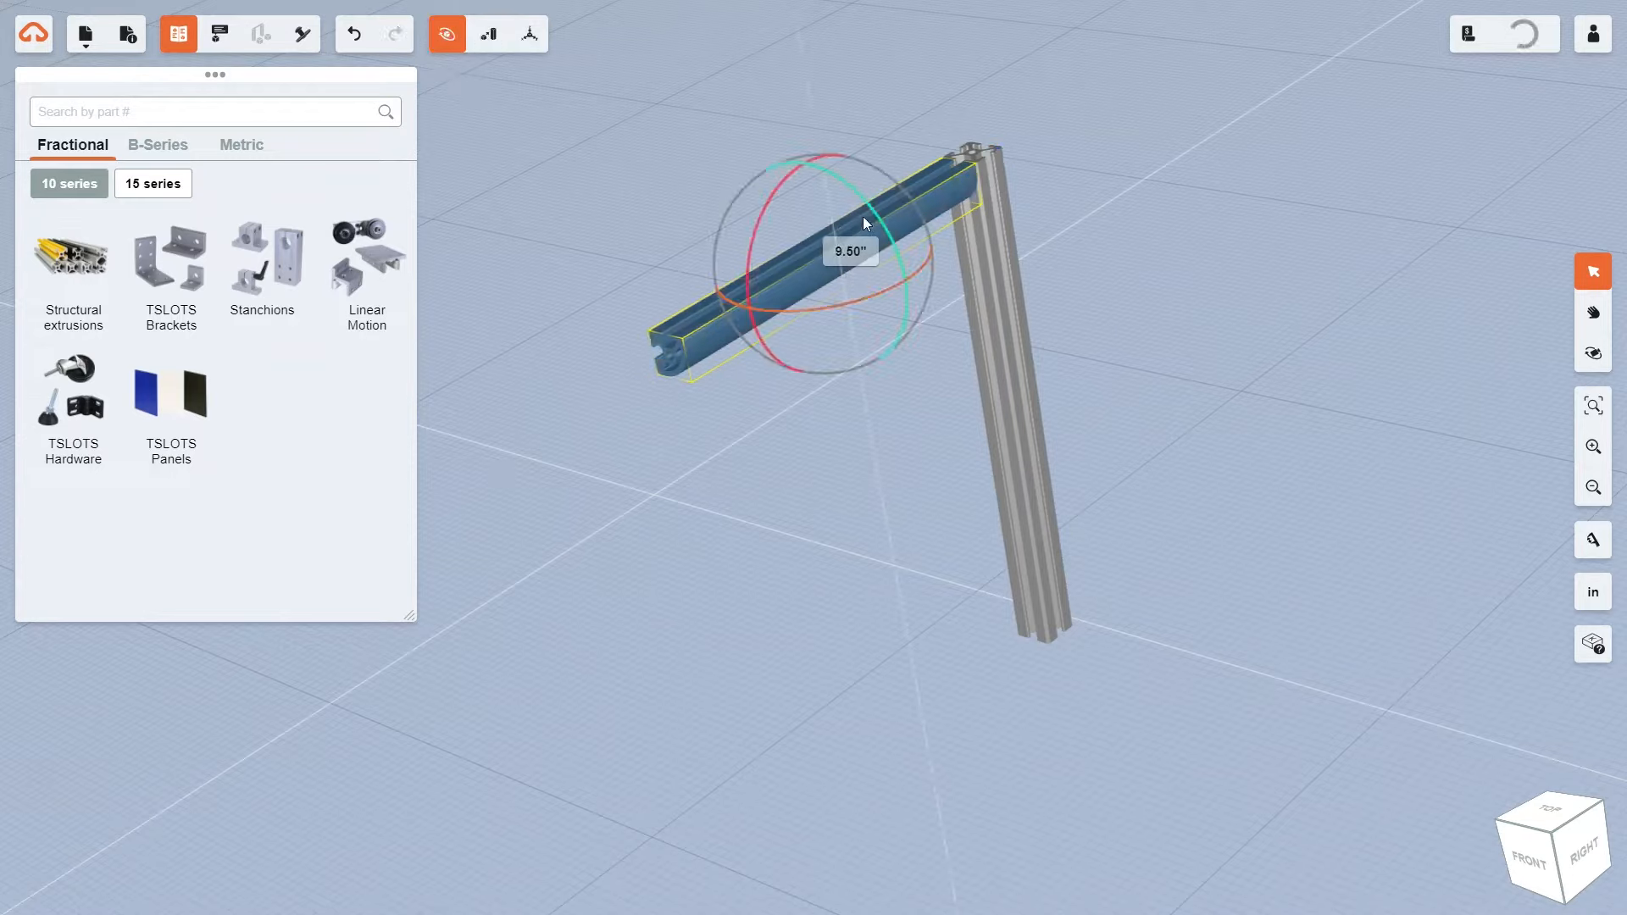
pyautogui.moveTo(888, 227); pyautogui.dragTo(953, 278)
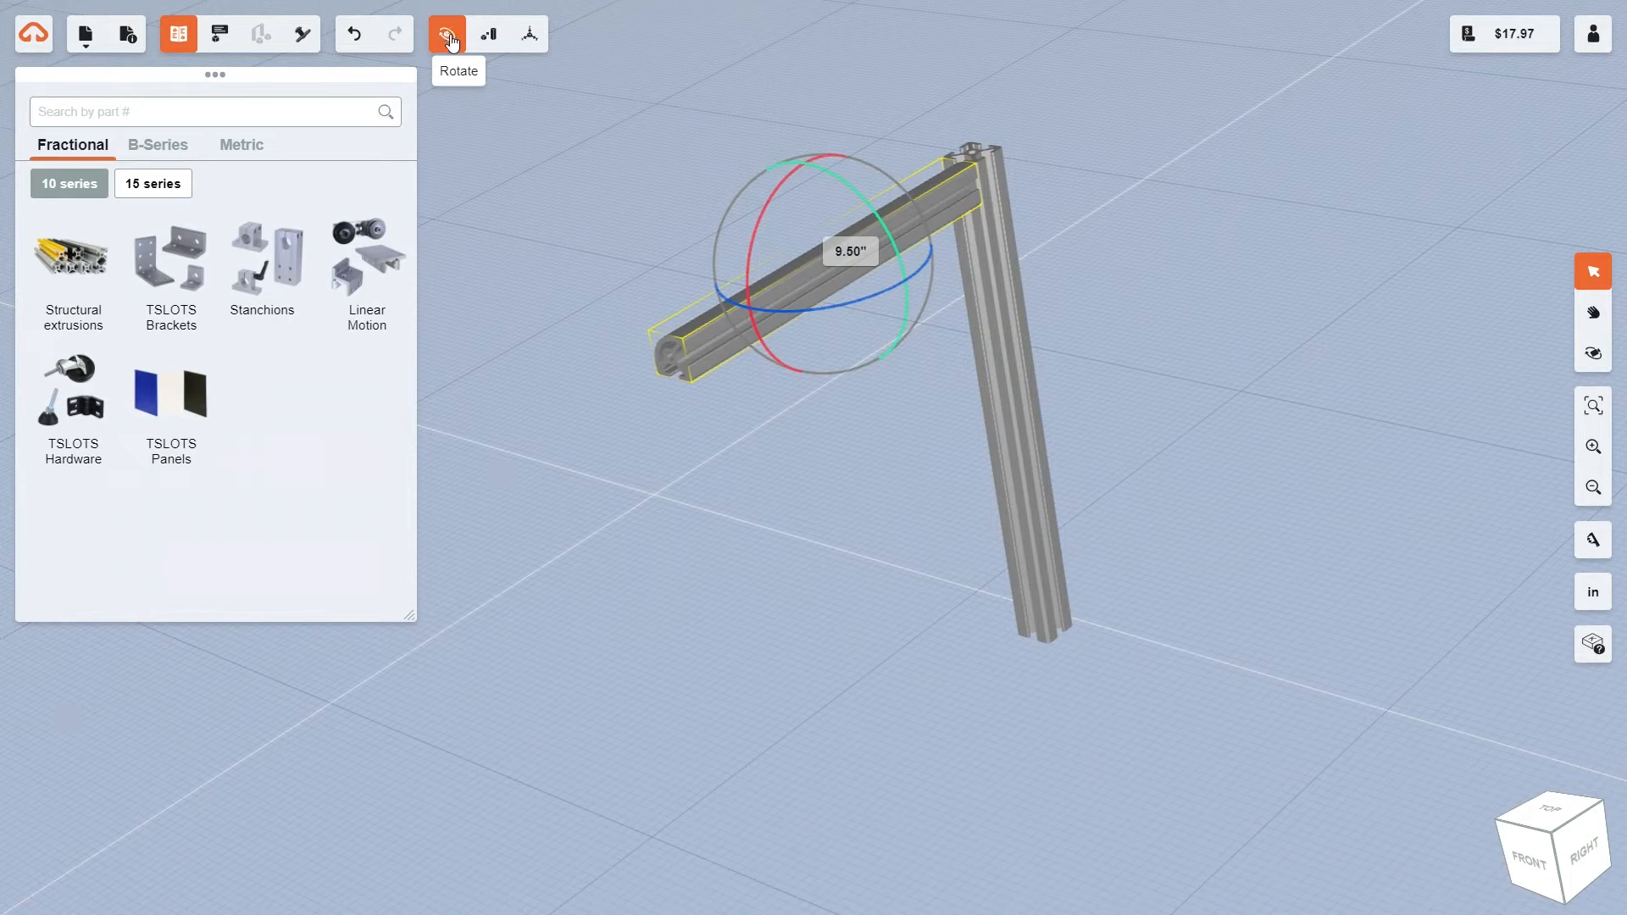
pyautogui.click(539, 144)
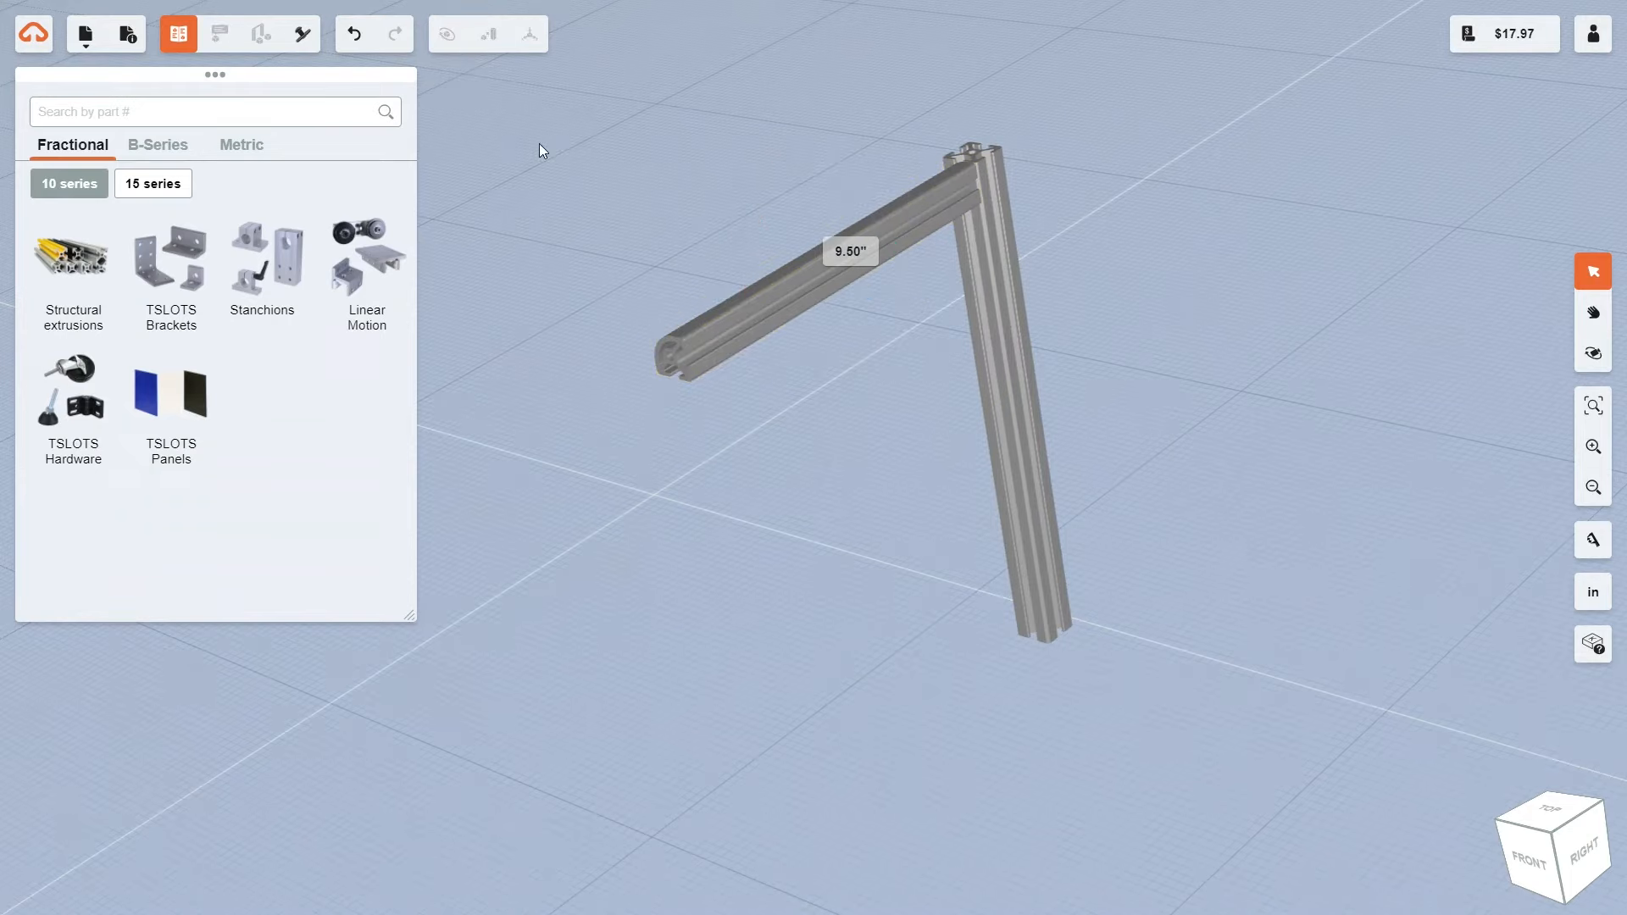
# In the horizontal extrusion's properties, try a length of 20 in, set it to 14 in, and hide the properties
pyautogui.click(708, 337)
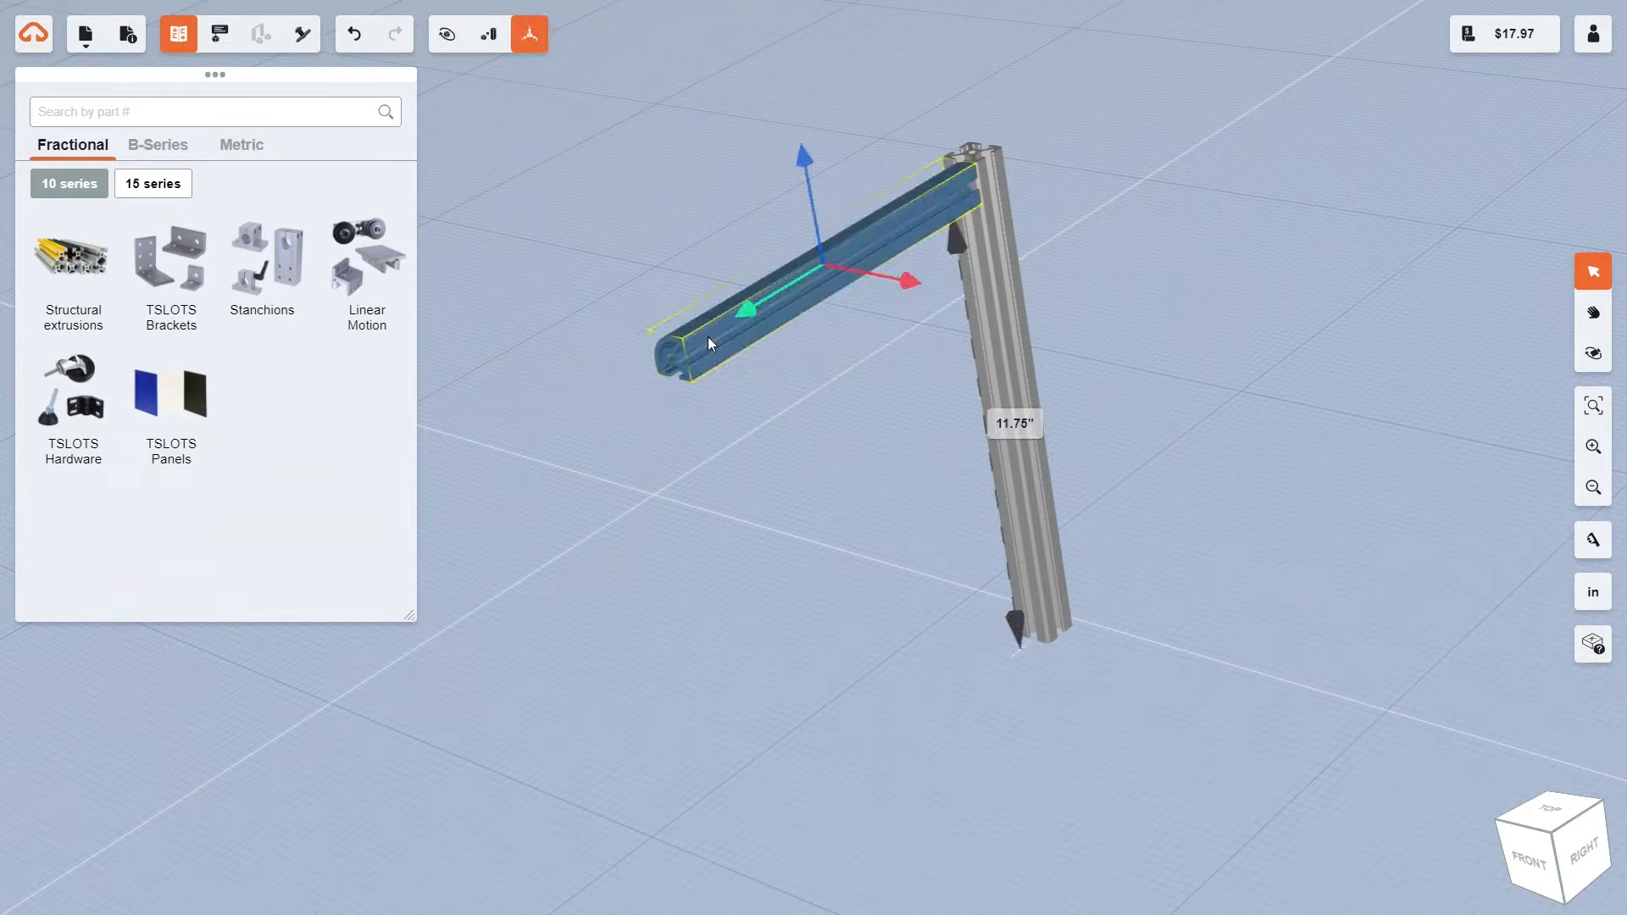
pyautogui.click(219, 35)
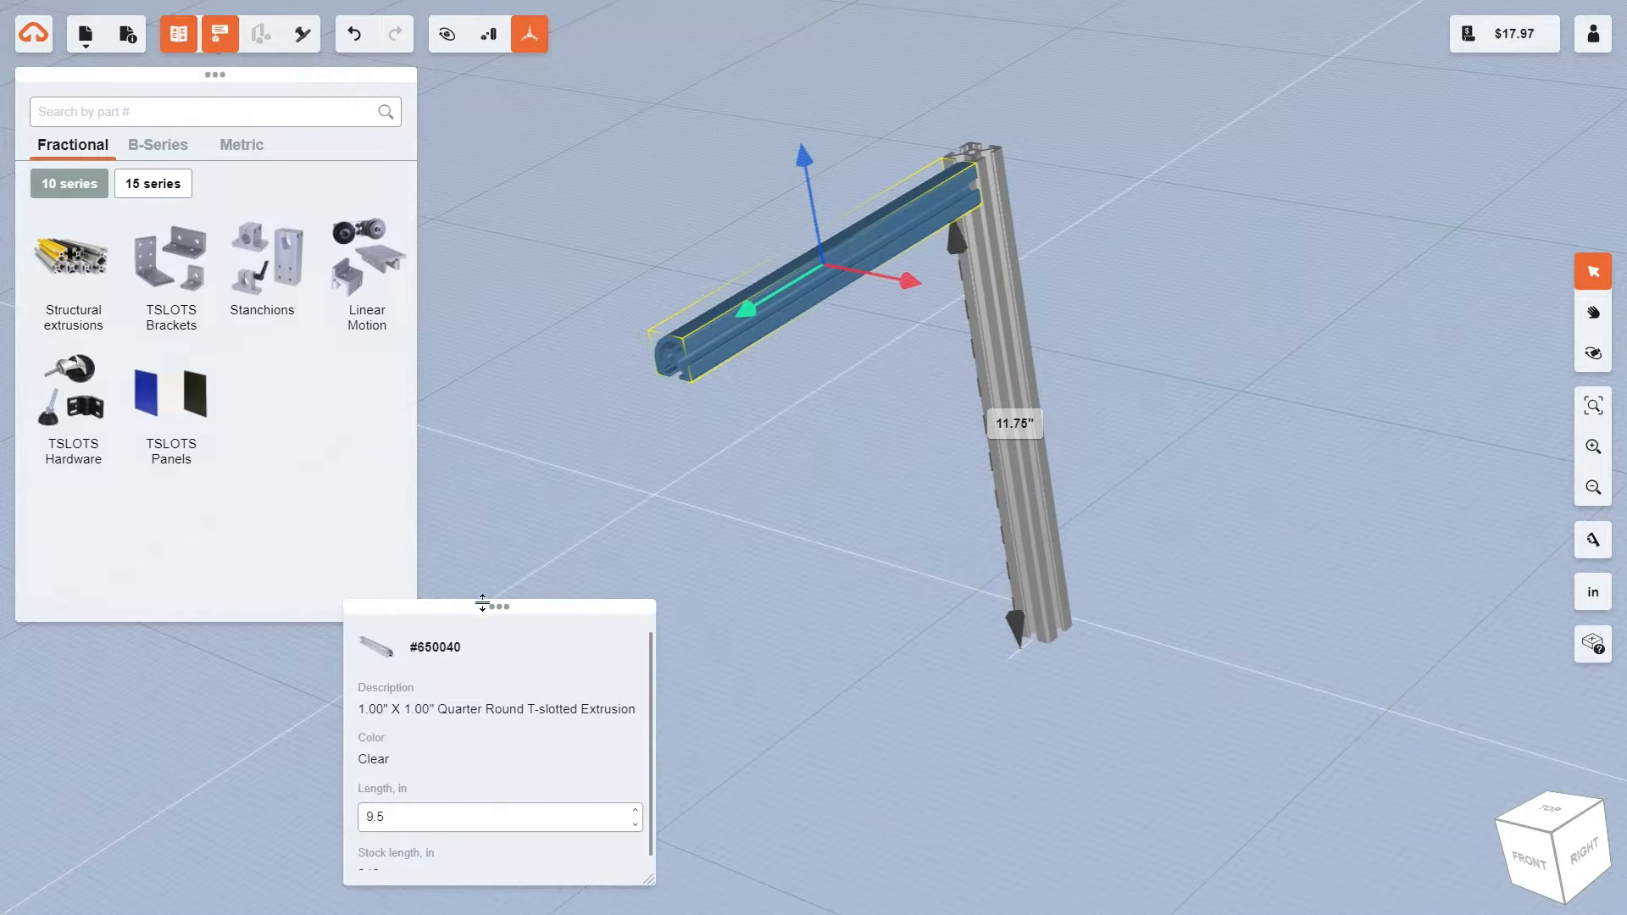
pyautogui.moveTo(498, 607); pyautogui.dragTo(599, 425)
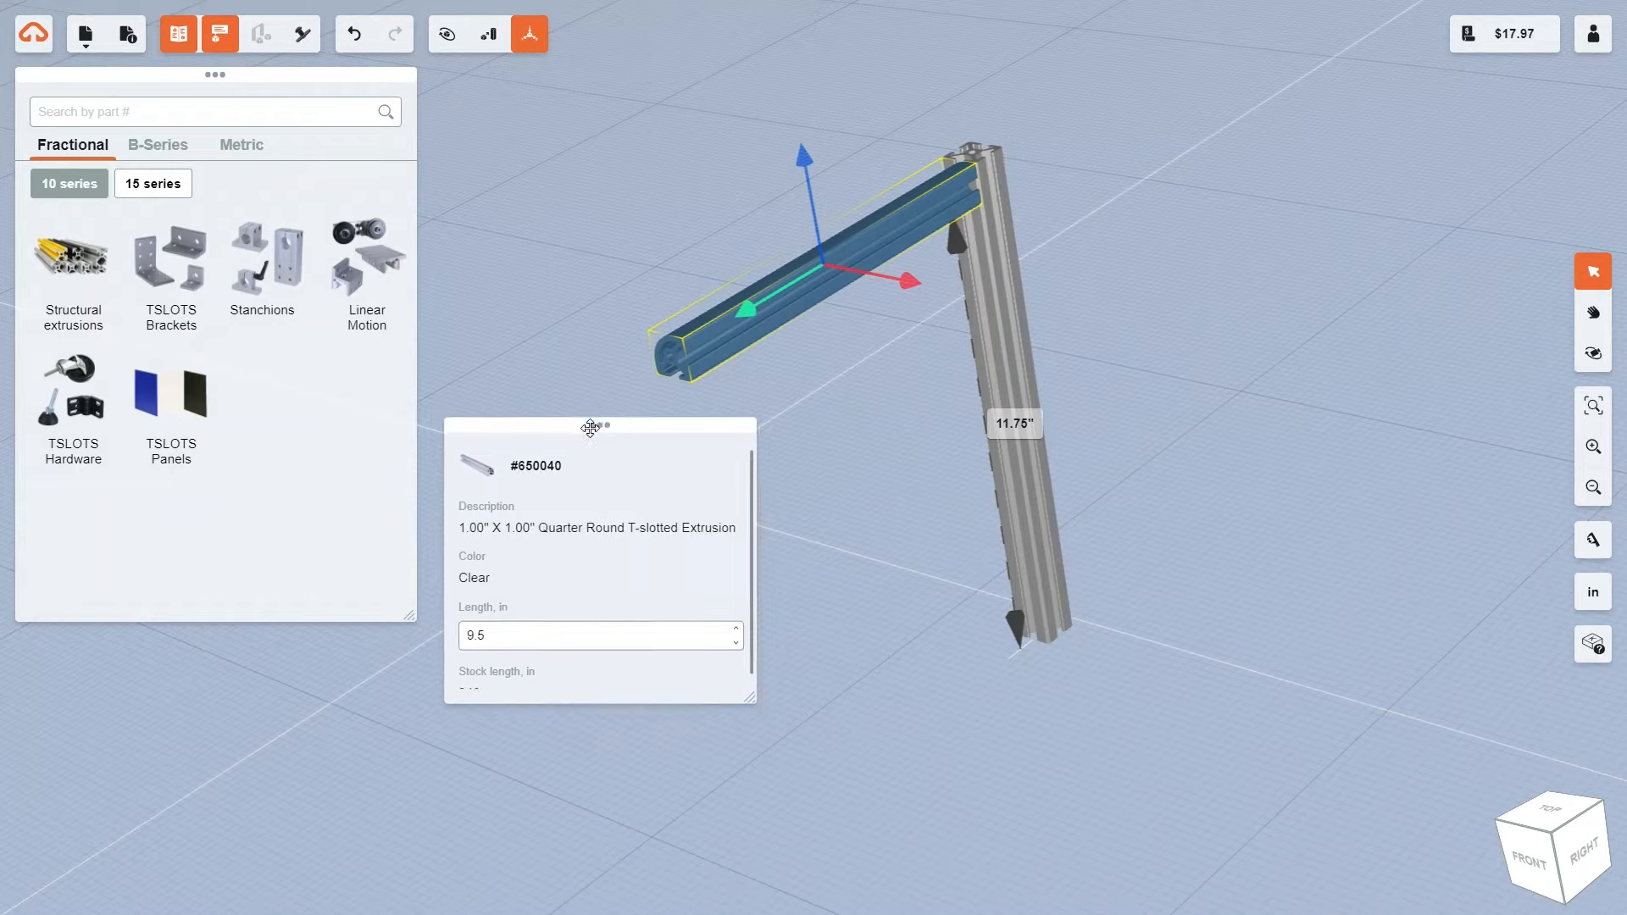
pyautogui.click(532, 645)
pyautogui.press('BackSpace')
pyautogui.press('BackSpace')
pyautogui.press('BackSpace')
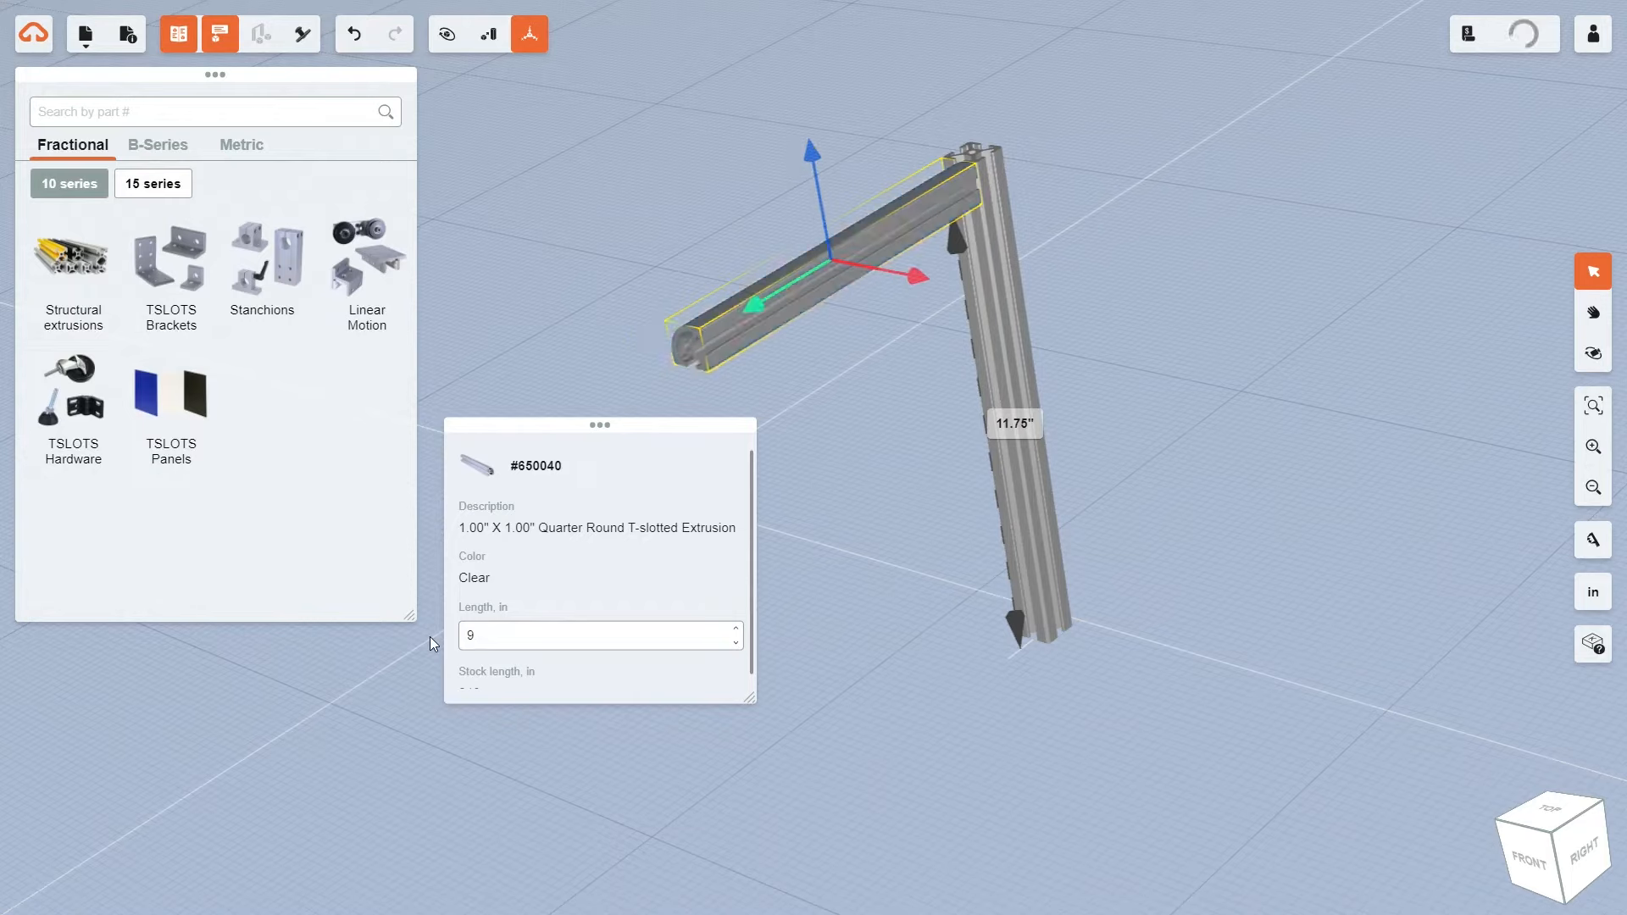
pyautogui.write('20')
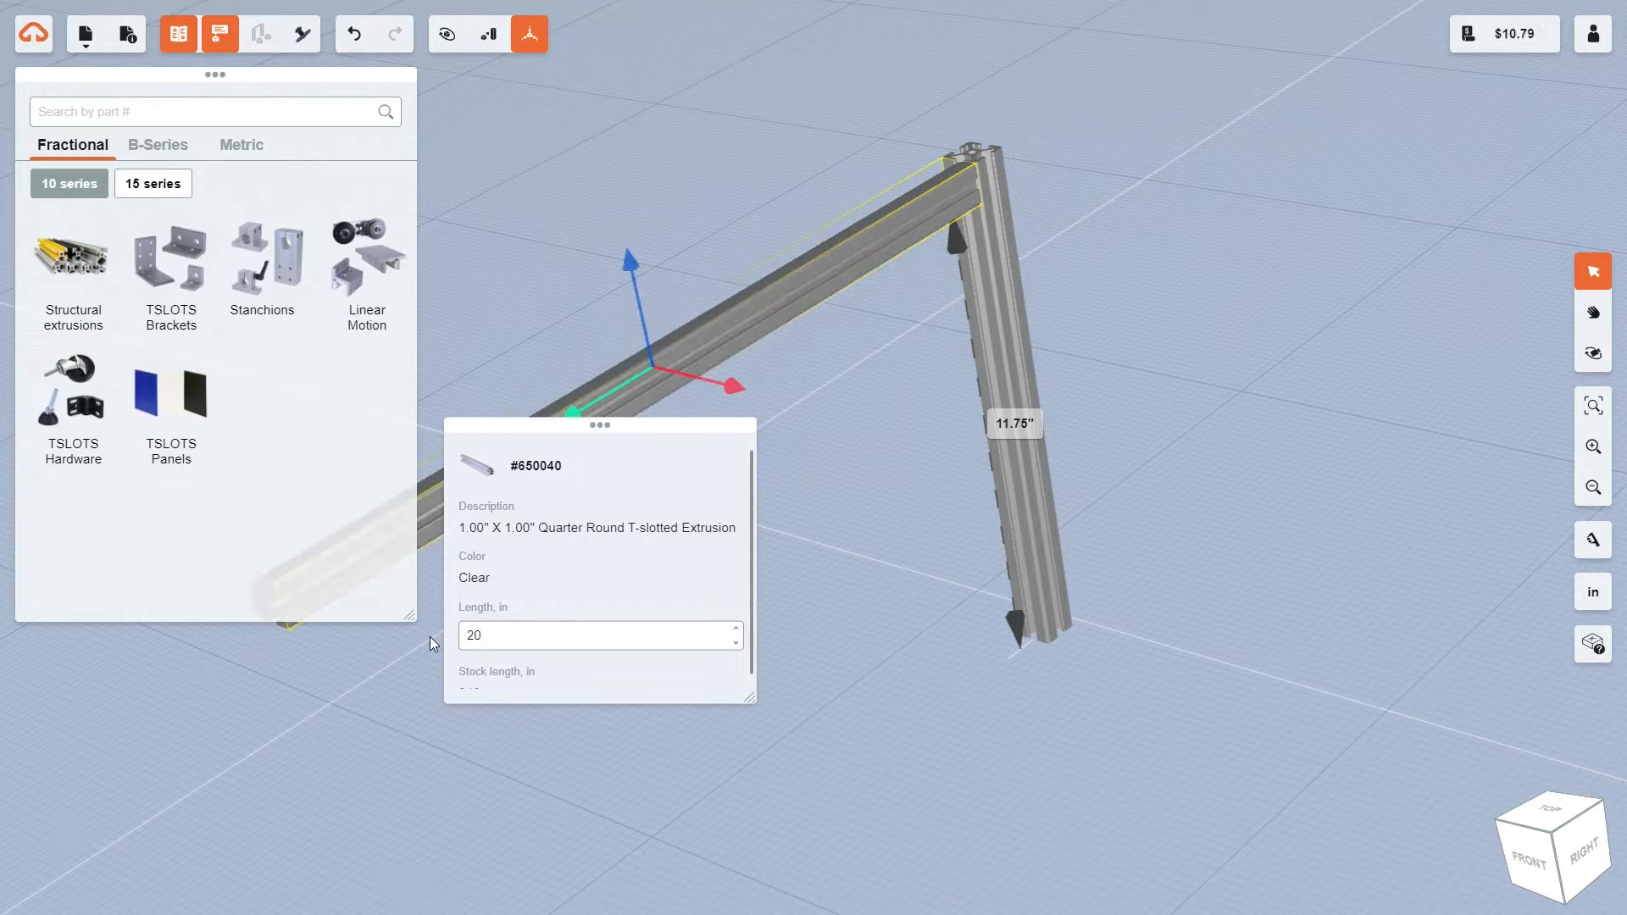
pyautogui.press('BackSpace')
pyautogui.press('BackSpace')
pyautogui.write('14')
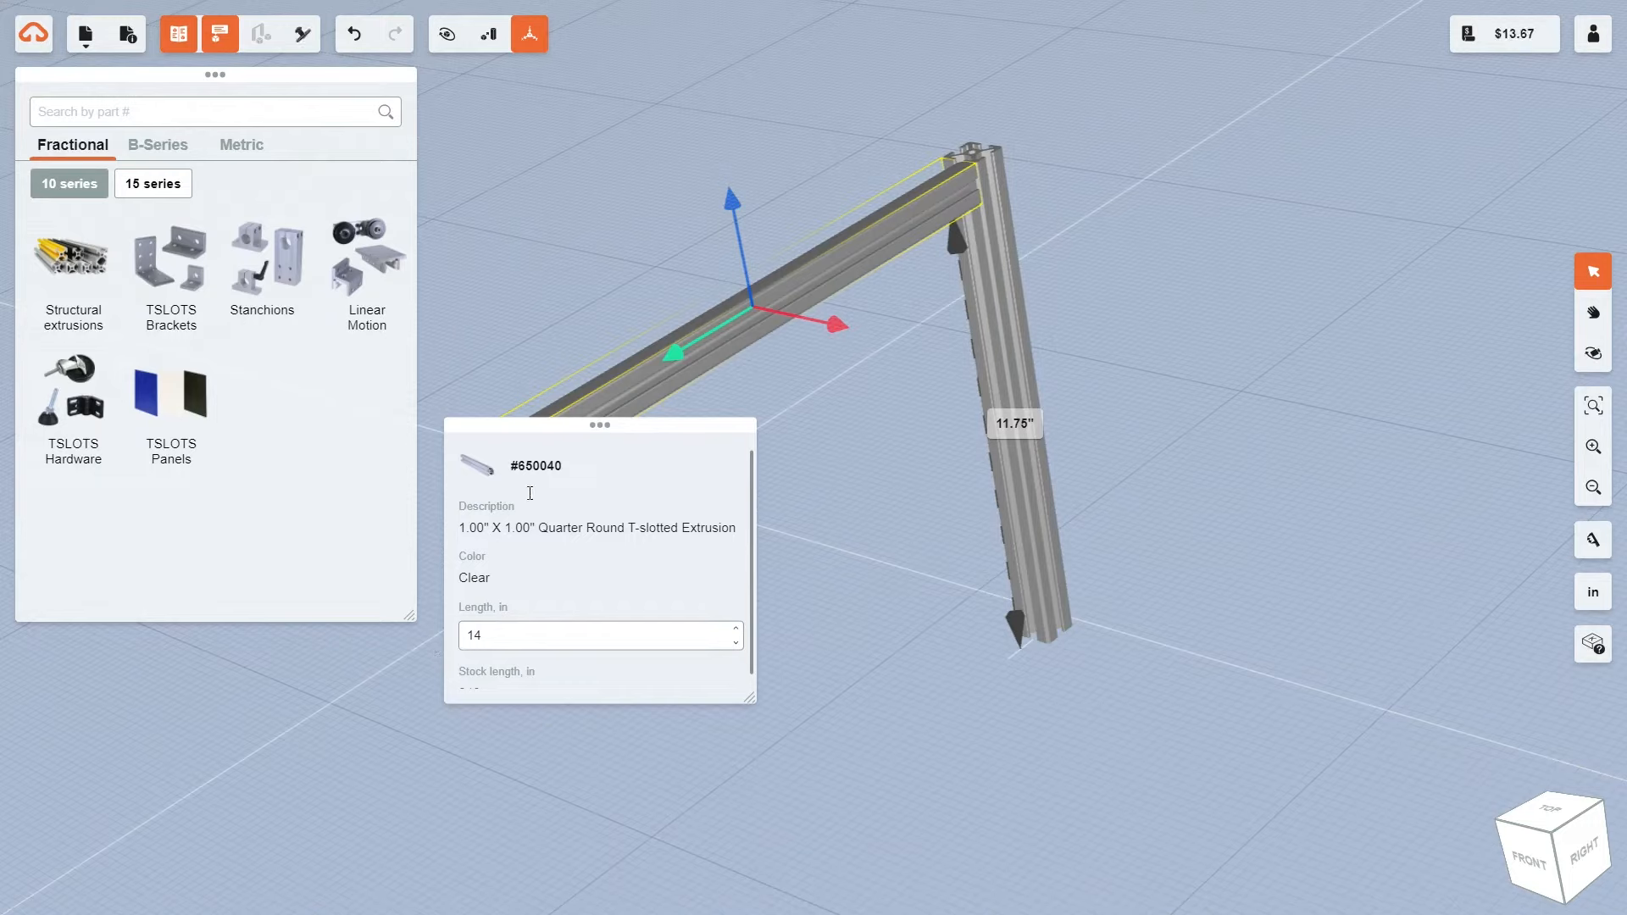
pyautogui.click(229, 46)
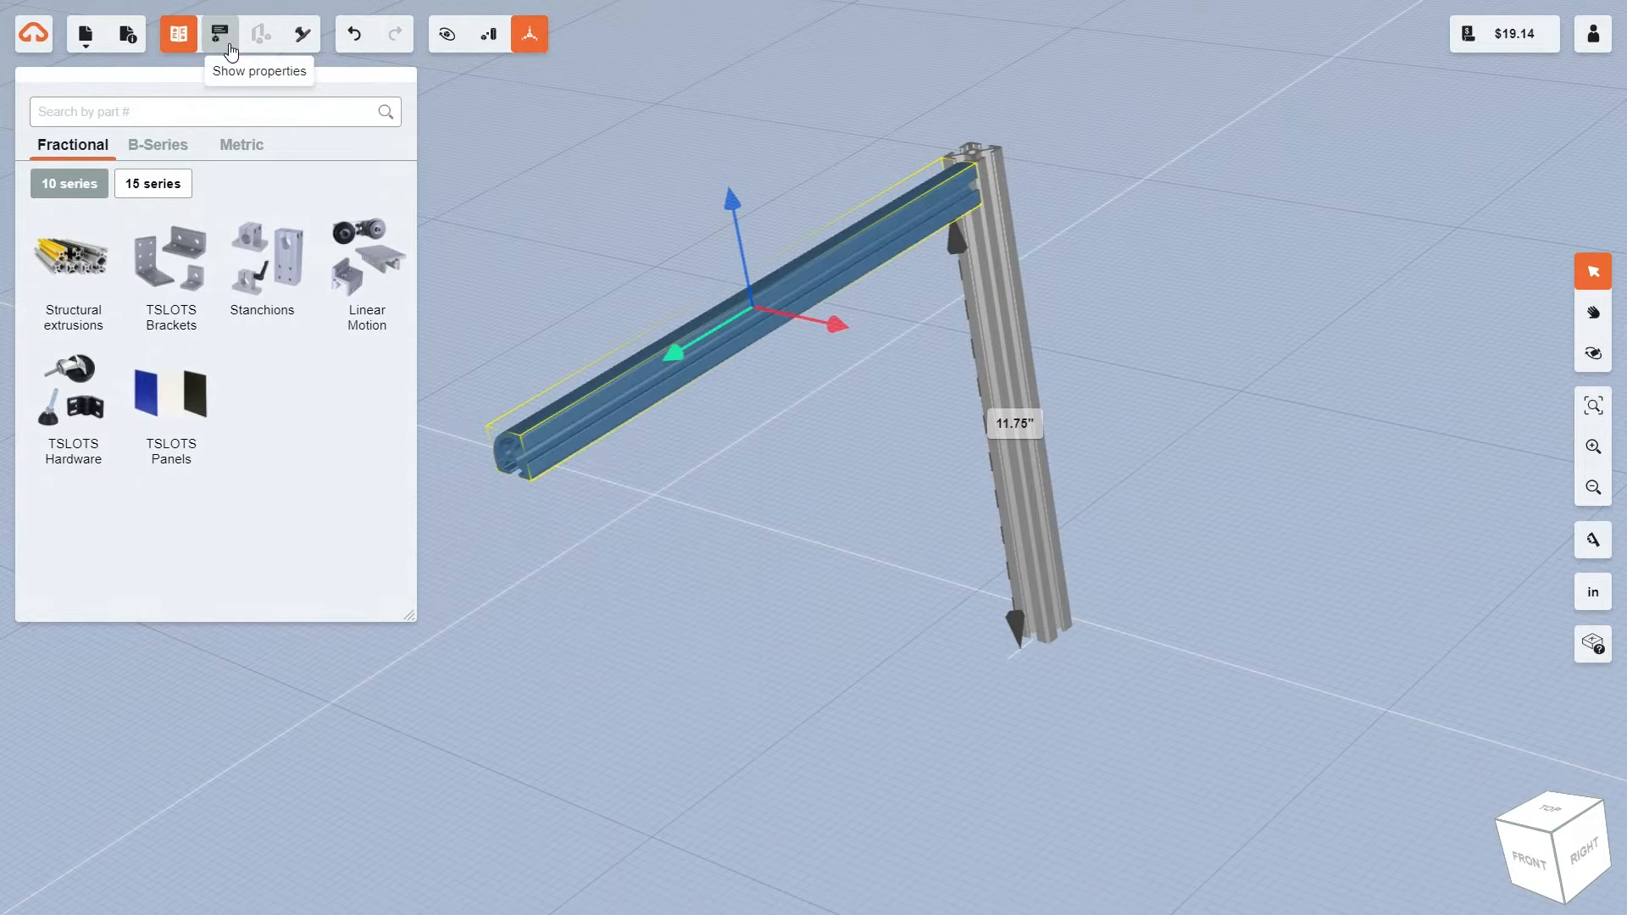
# Show the fasteners and replace the joint's #651030 screw with the #651170 10 S 10-32 black anchor fastener
pyautogui.click(291, 42)
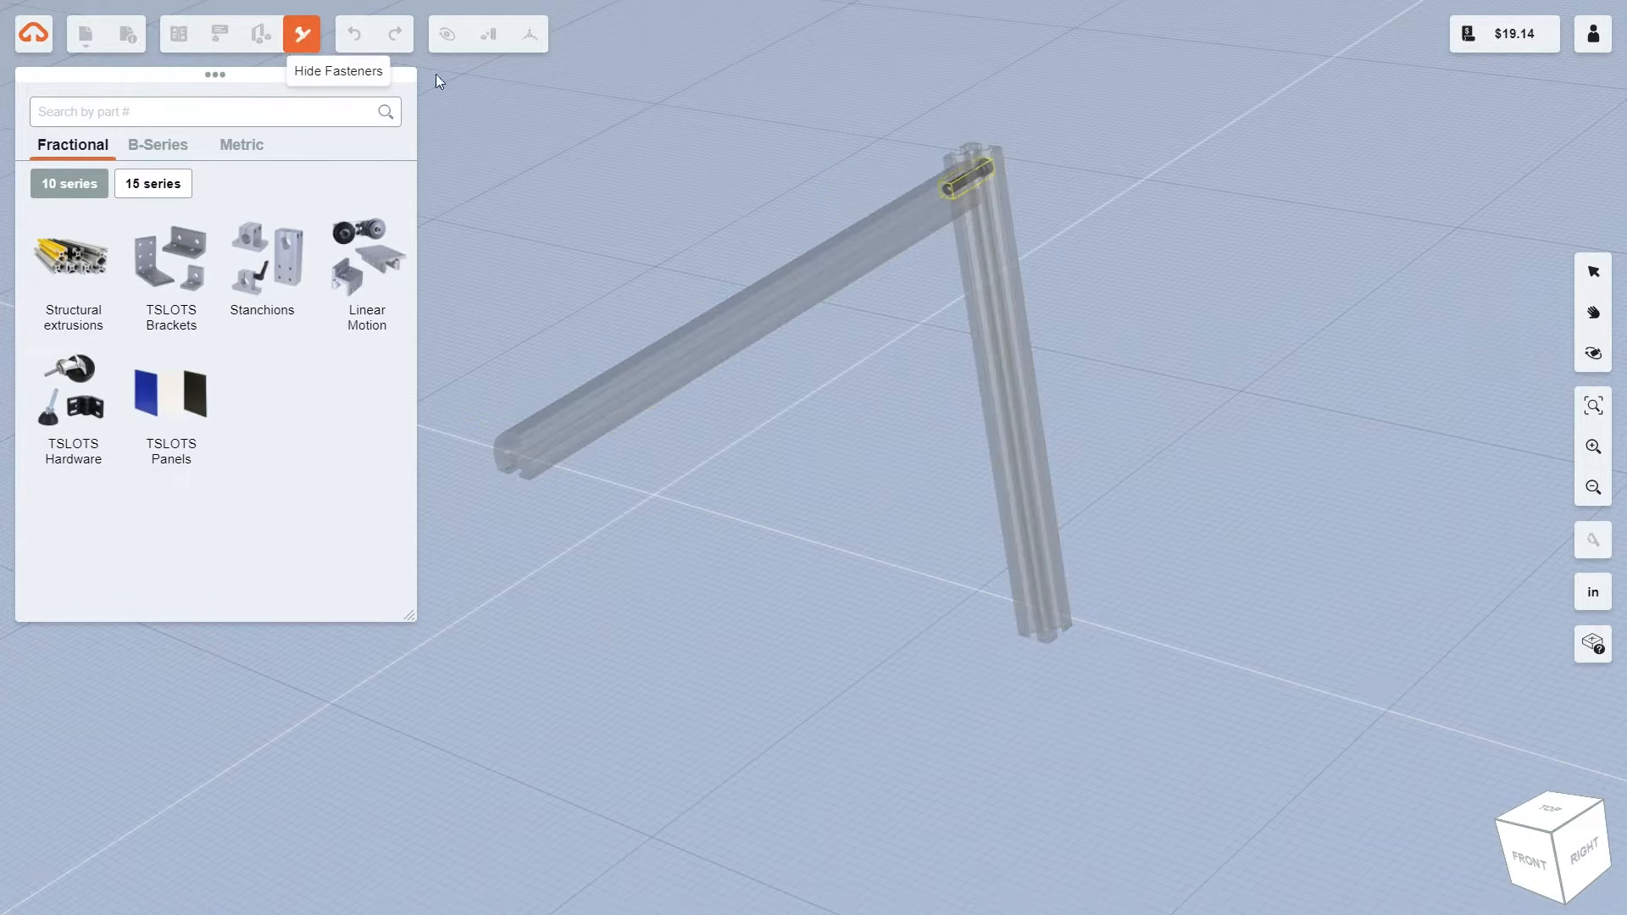
pyautogui.click(971, 176)
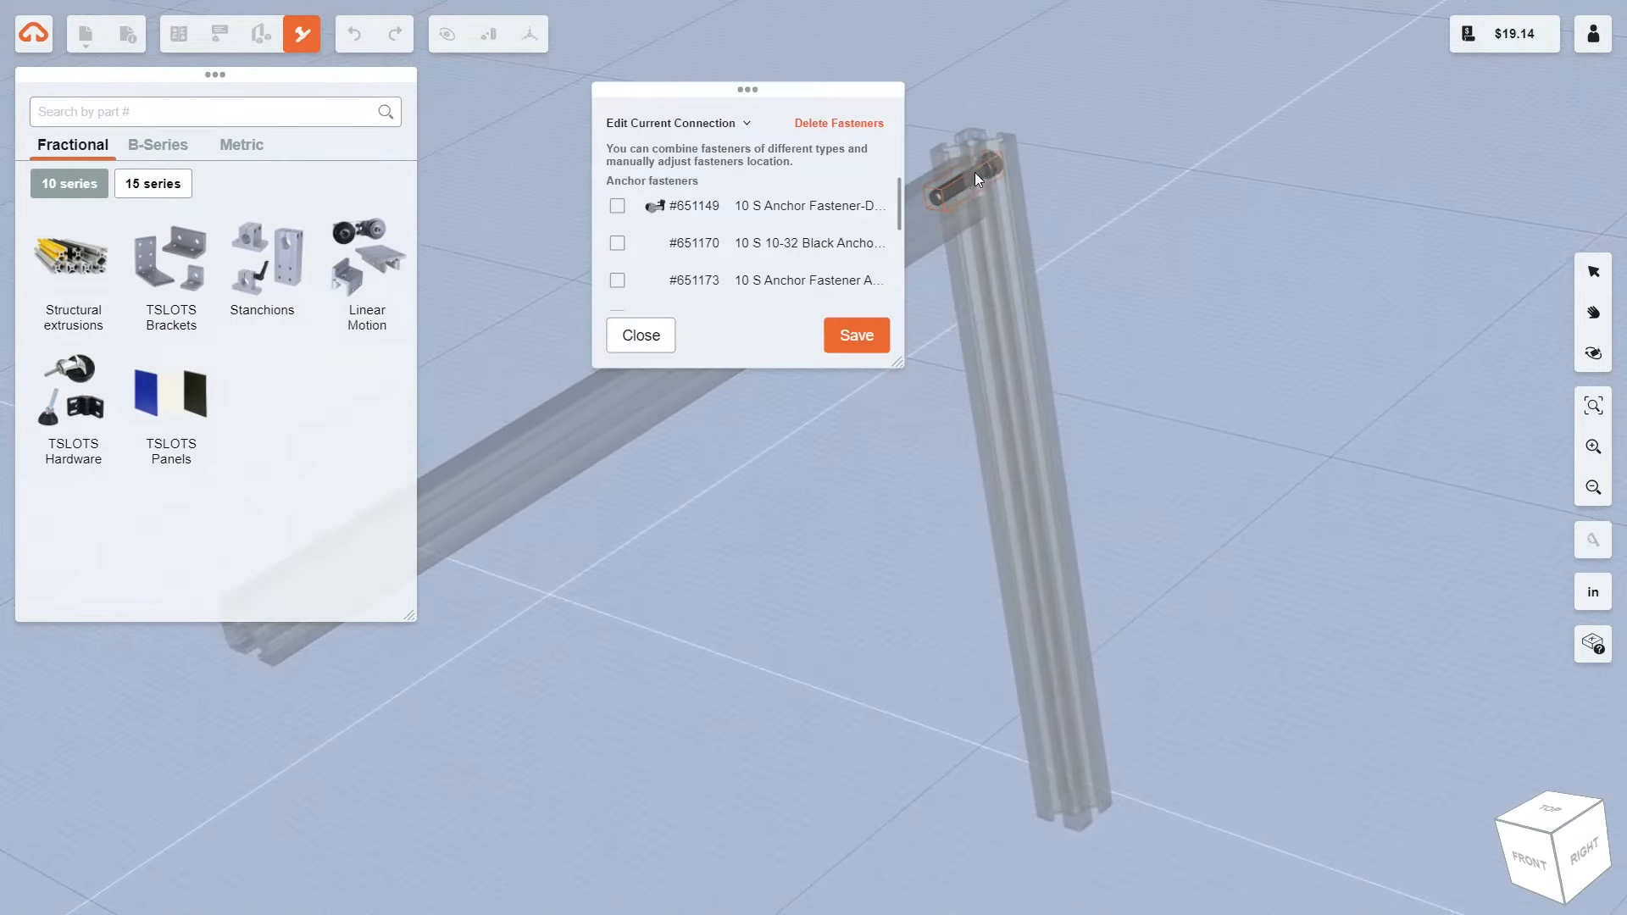
pyautogui.scroll(-3, 645, 275)
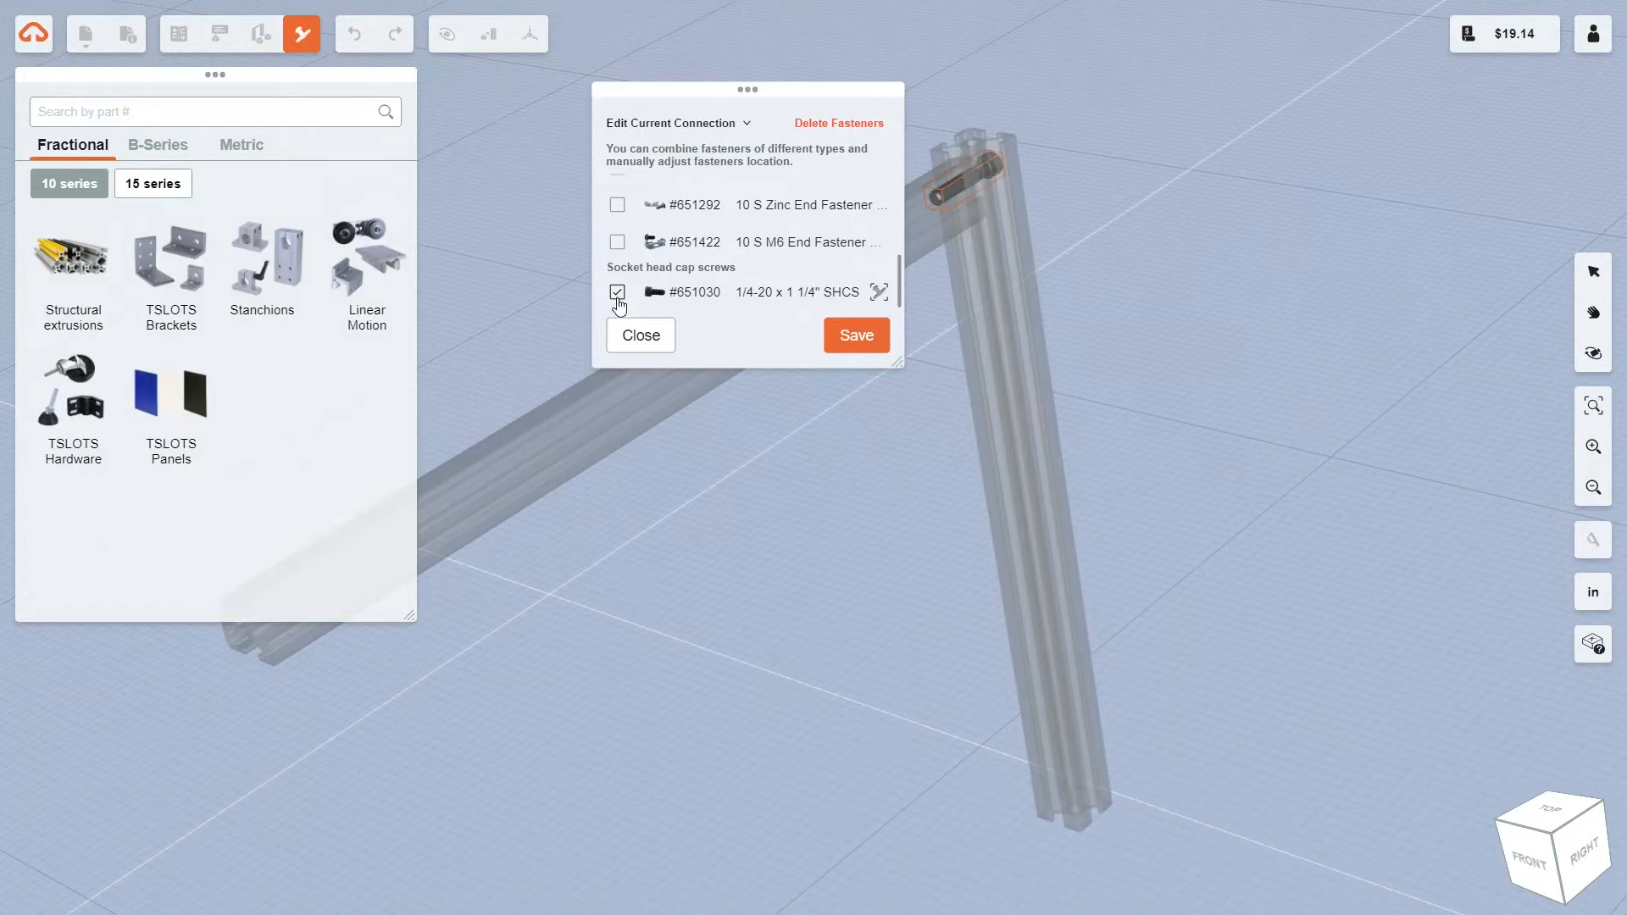
pyautogui.click(618, 293)
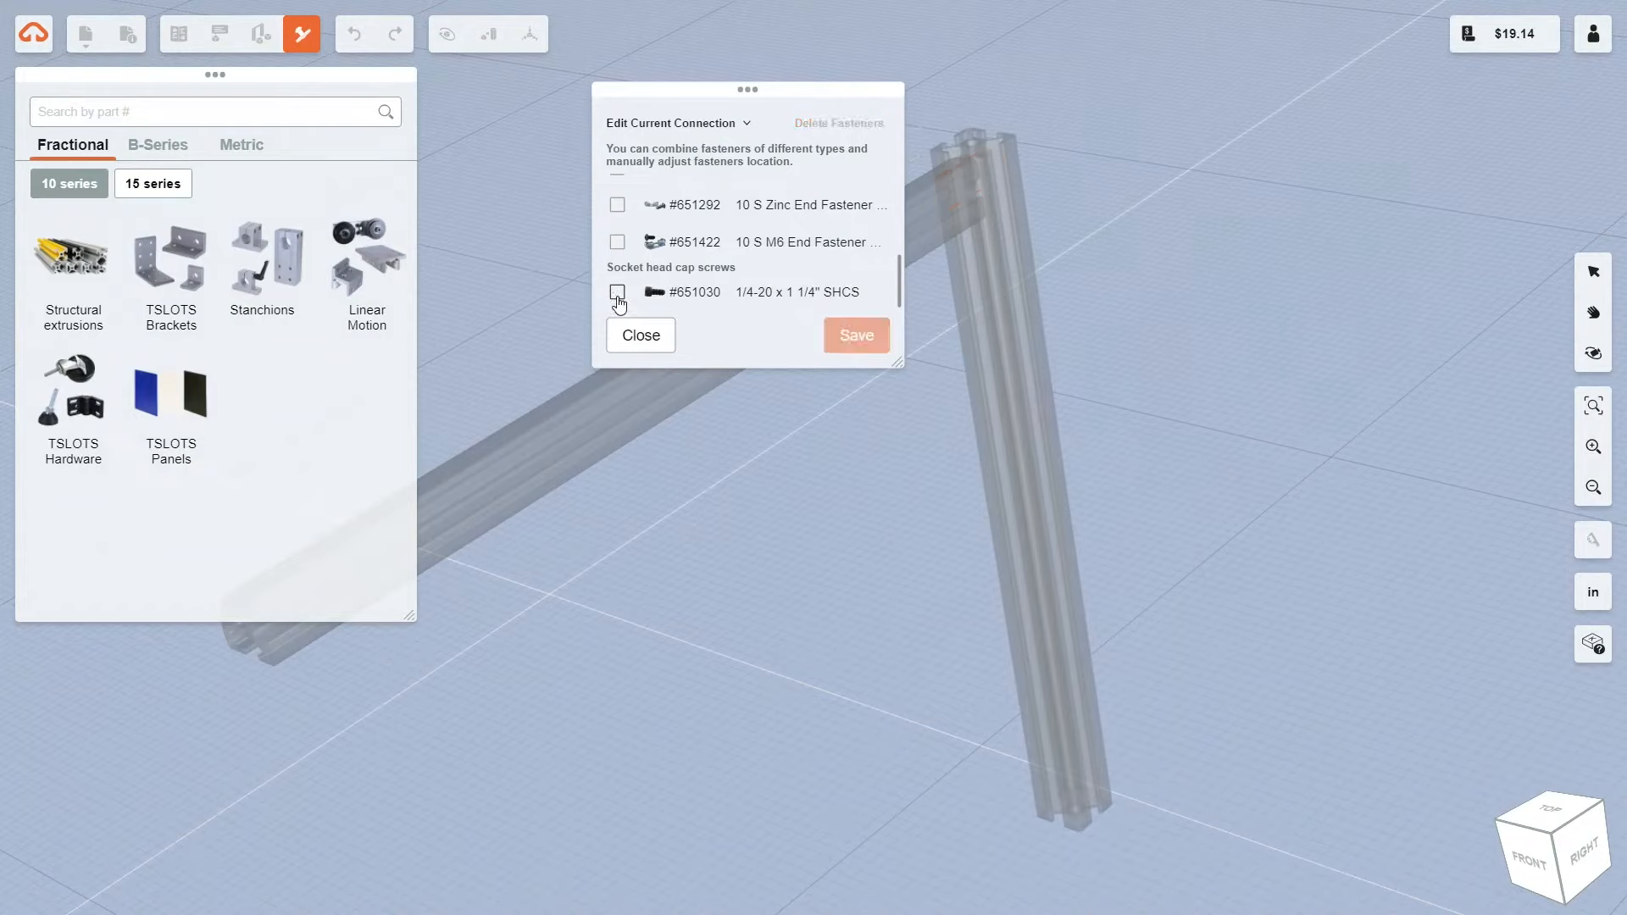
pyautogui.scroll(5, 620, 280)
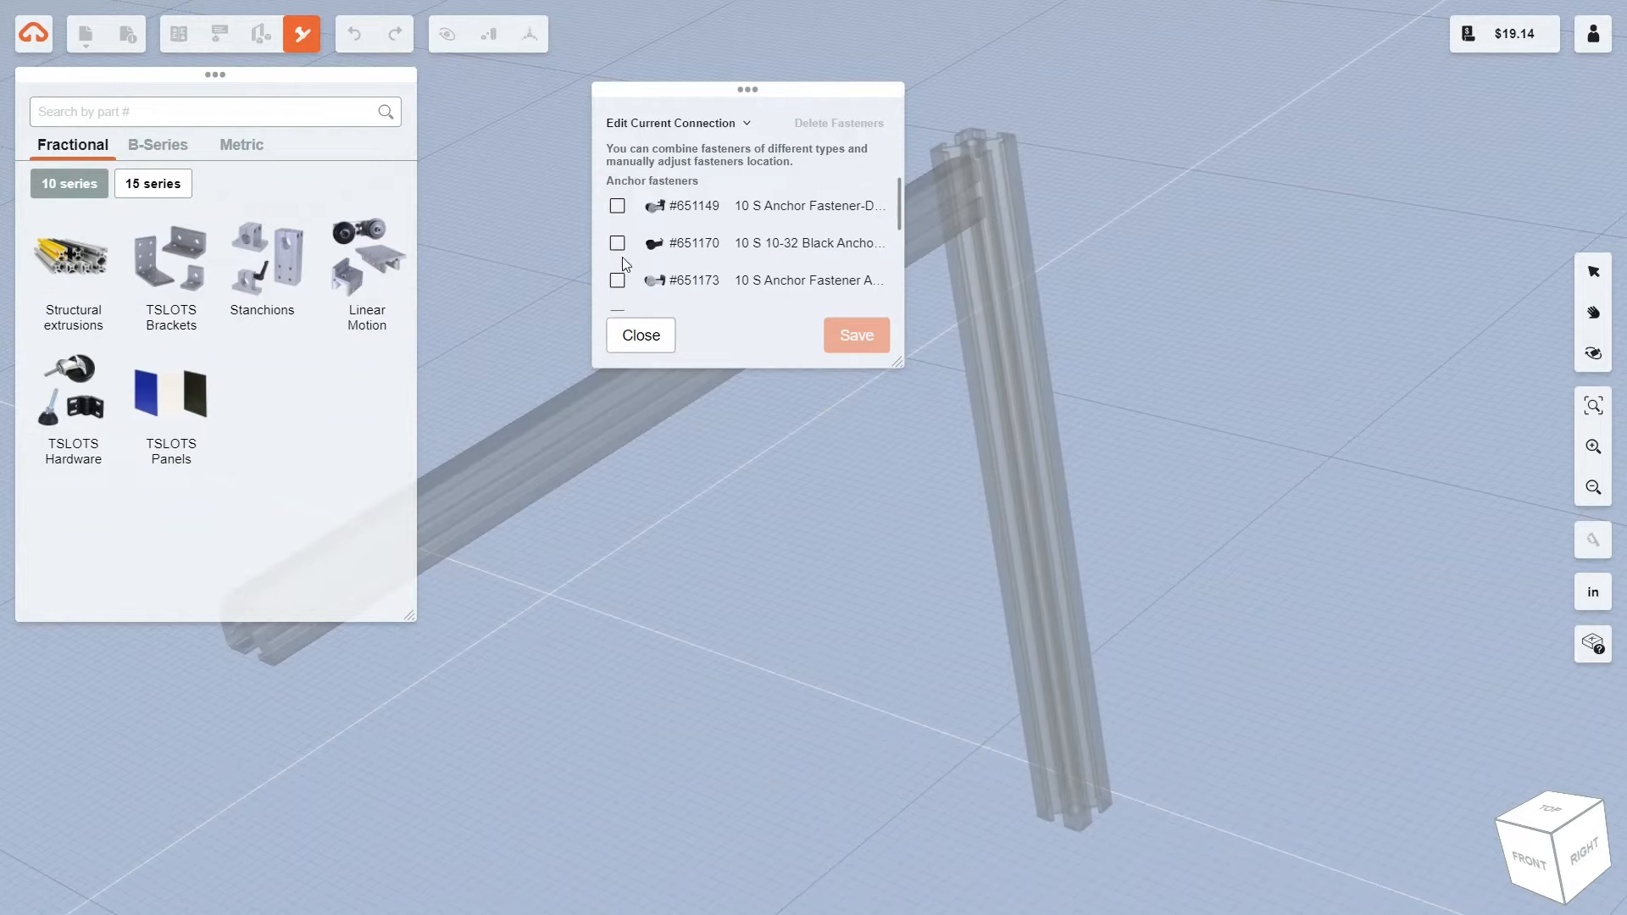
pyautogui.click(617, 244)
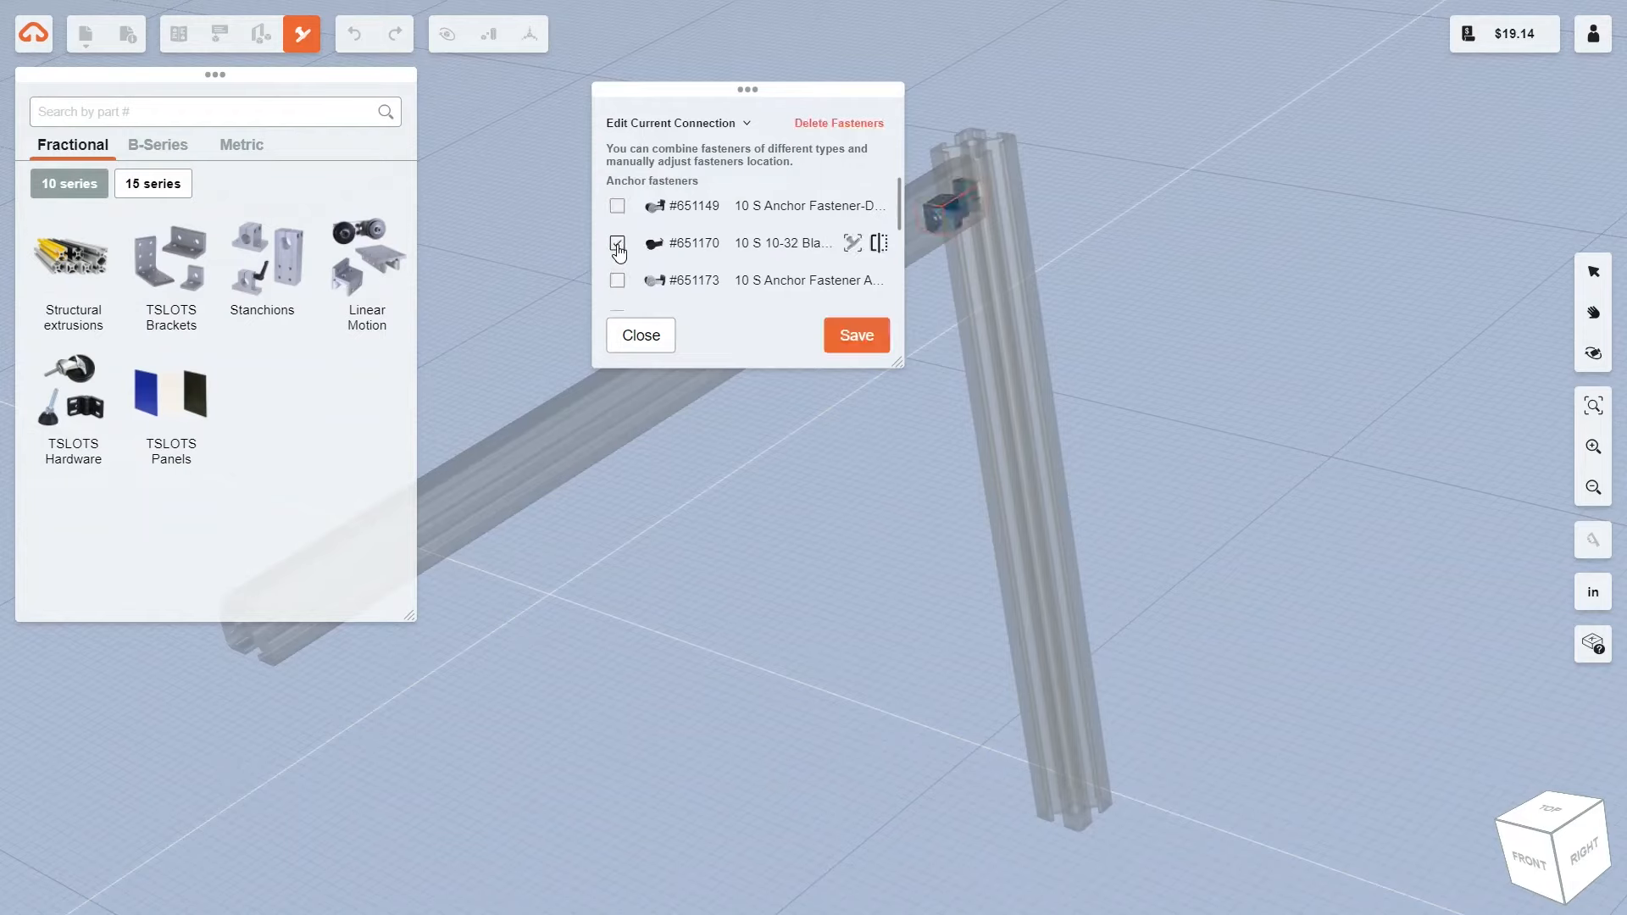
pyautogui.click(856, 336)
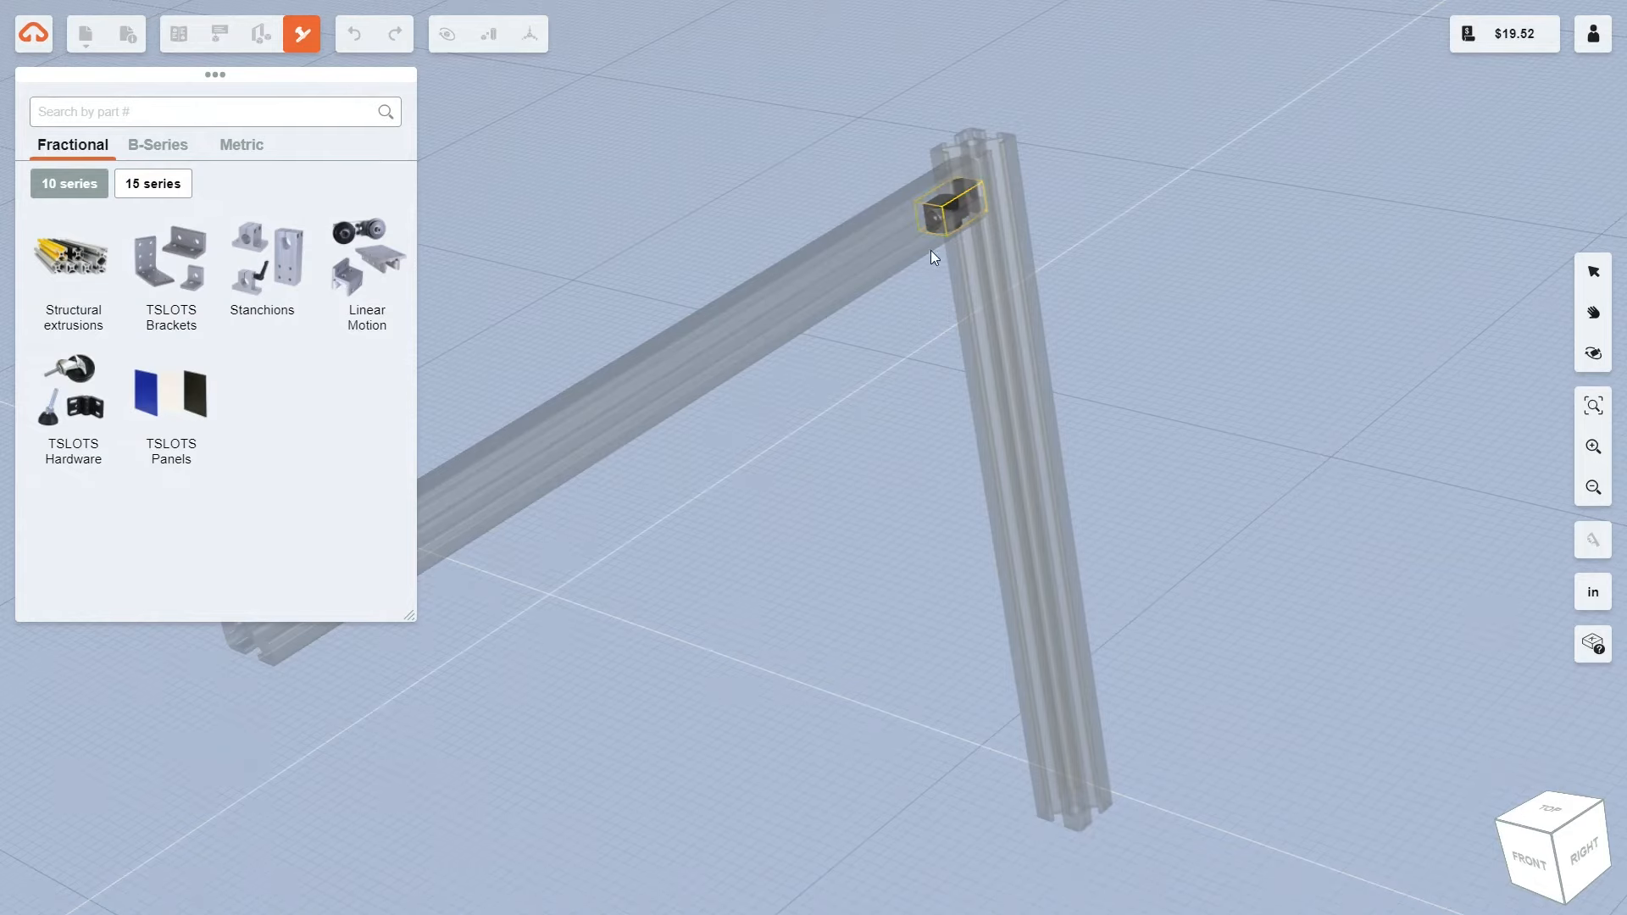
# Delete the fasteners from the connection between the two extrusions
pyautogui.click(954, 214)
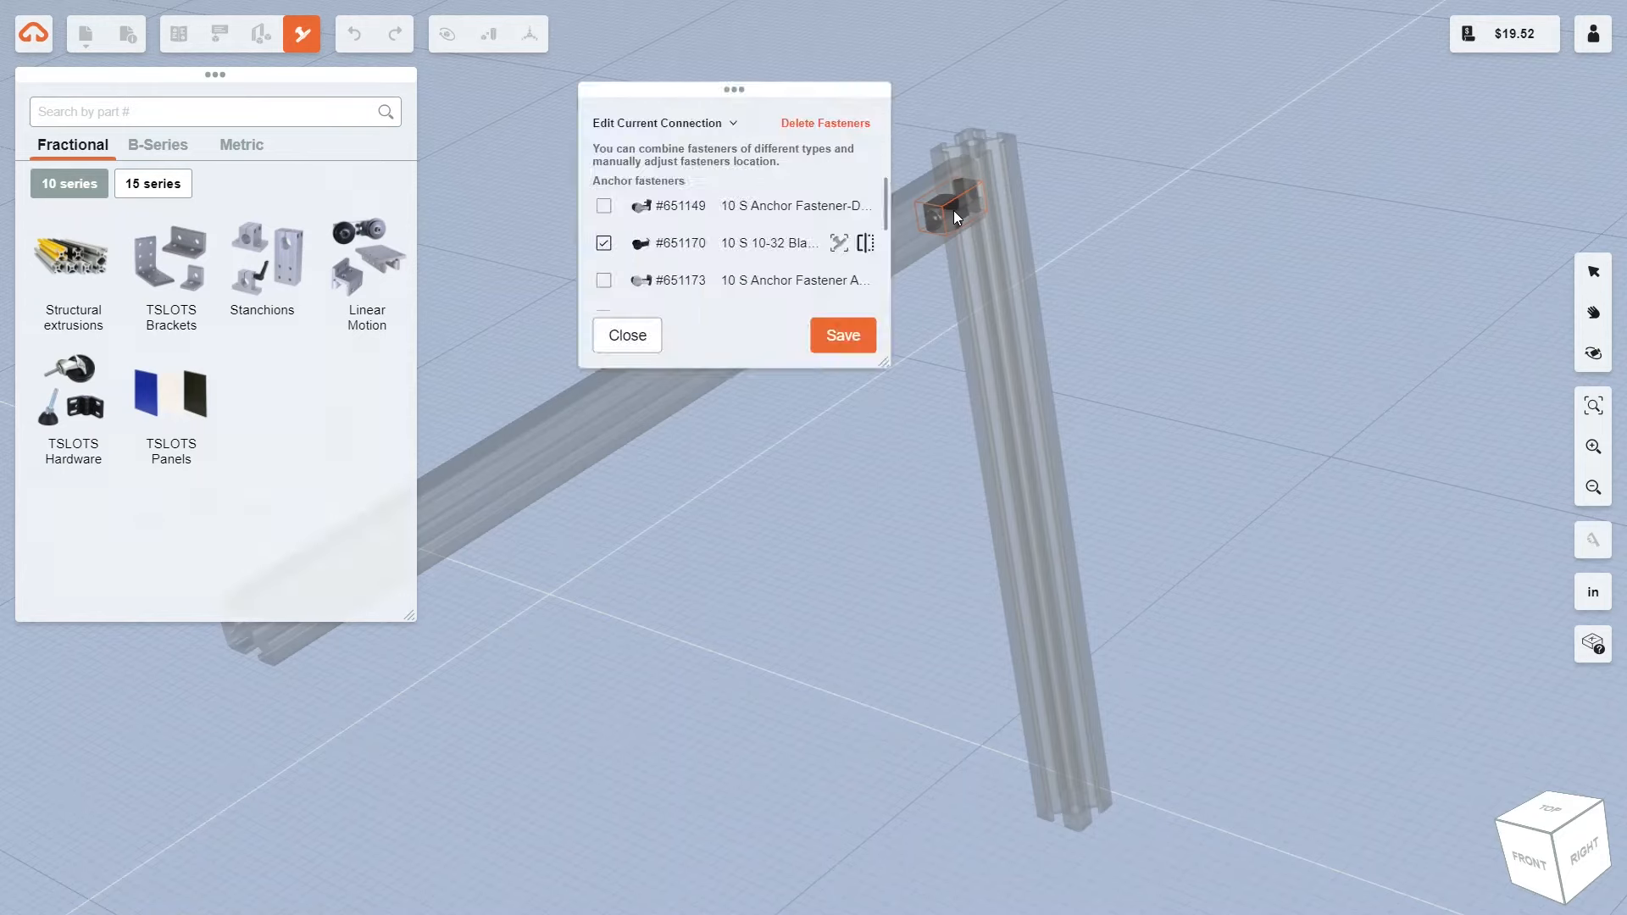
pyautogui.click(820, 127)
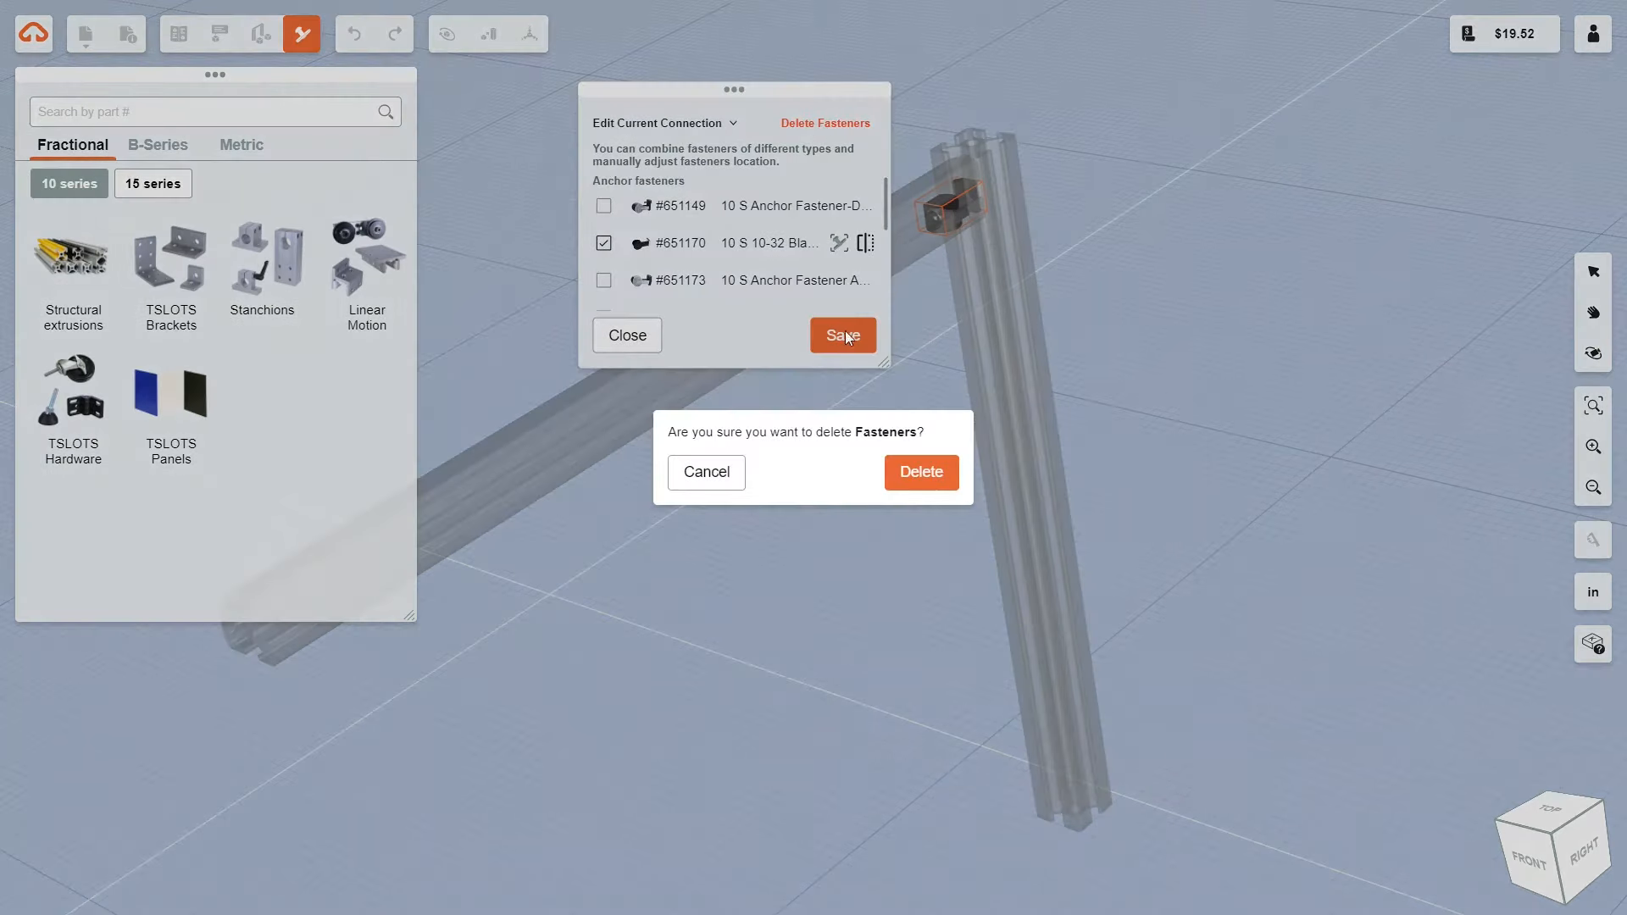
pyautogui.click(924, 473)
# Place a #653056 corner bracket from the 10 series in the inside corner between the horizontal and vertical extrusions
pyautogui.click(176, 267)
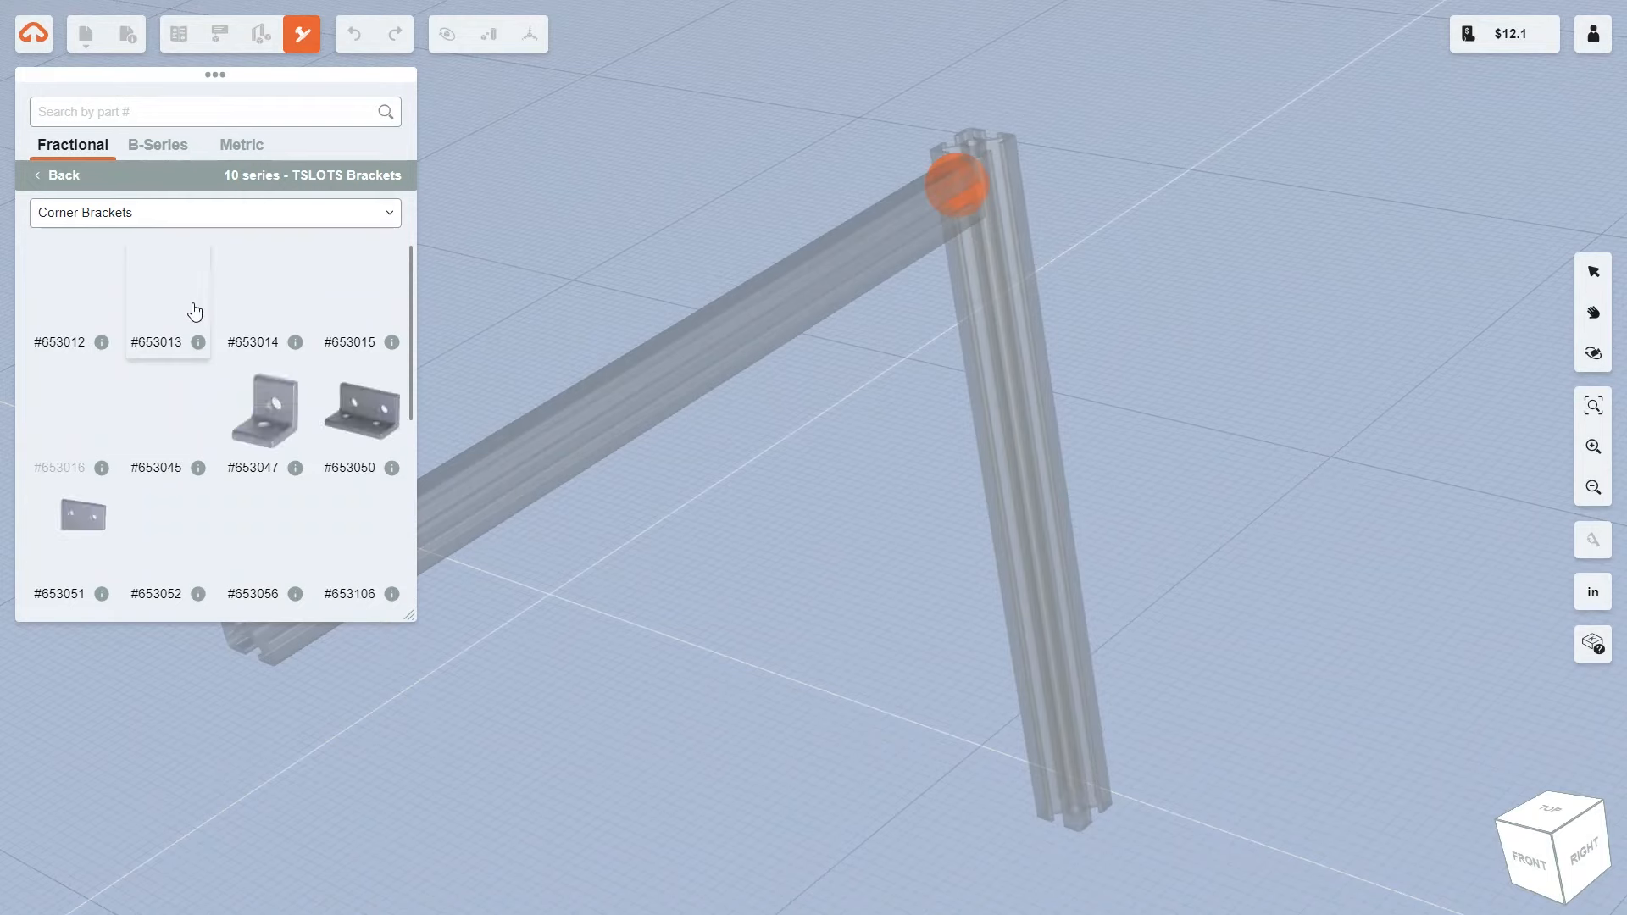
pyautogui.click(263, 531)
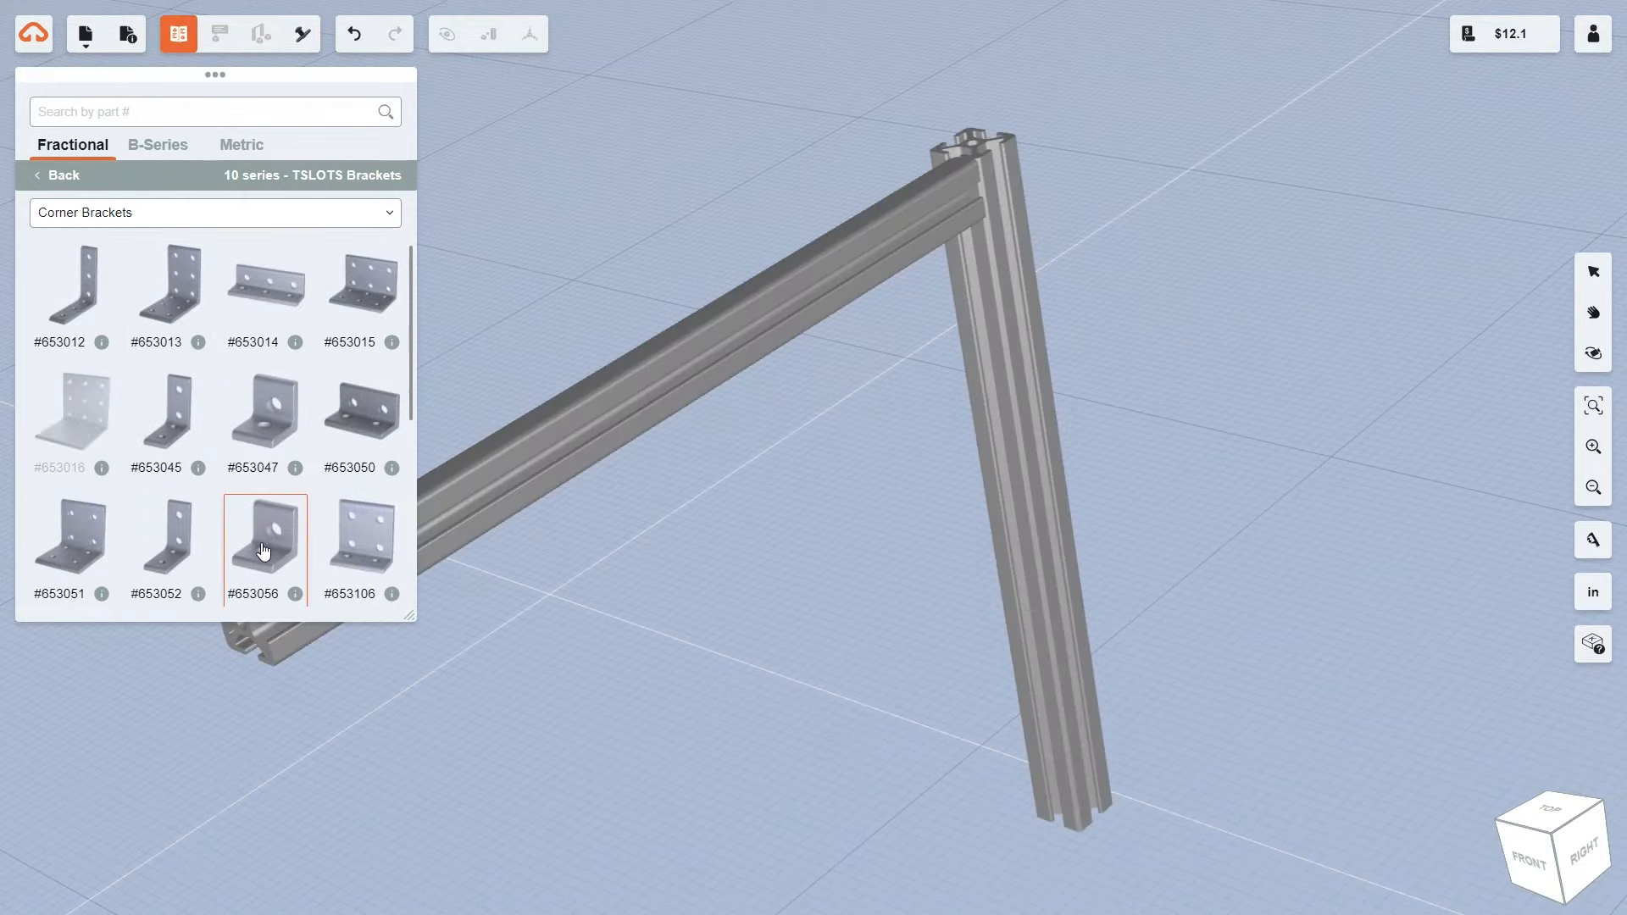
pyautogui.click(976, 245)
# Show the fasteners, check the corner bracket's fastener and its connection editing options, and hide the fasteners again
pyautogui.click(301, 35)
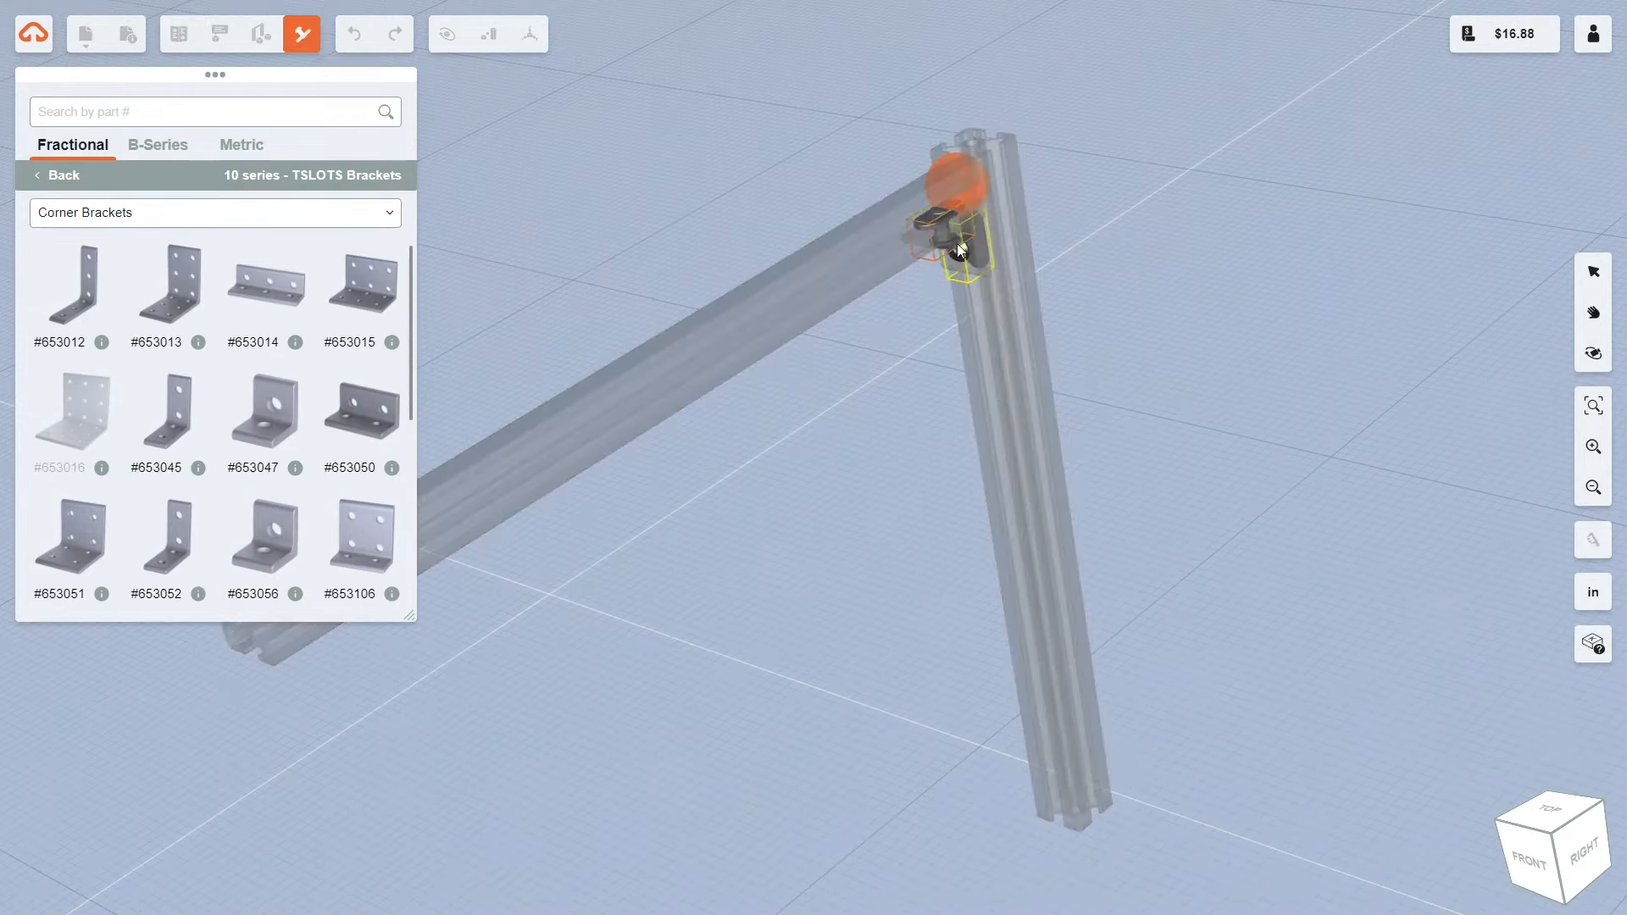
pyautogui.click(958, 242)
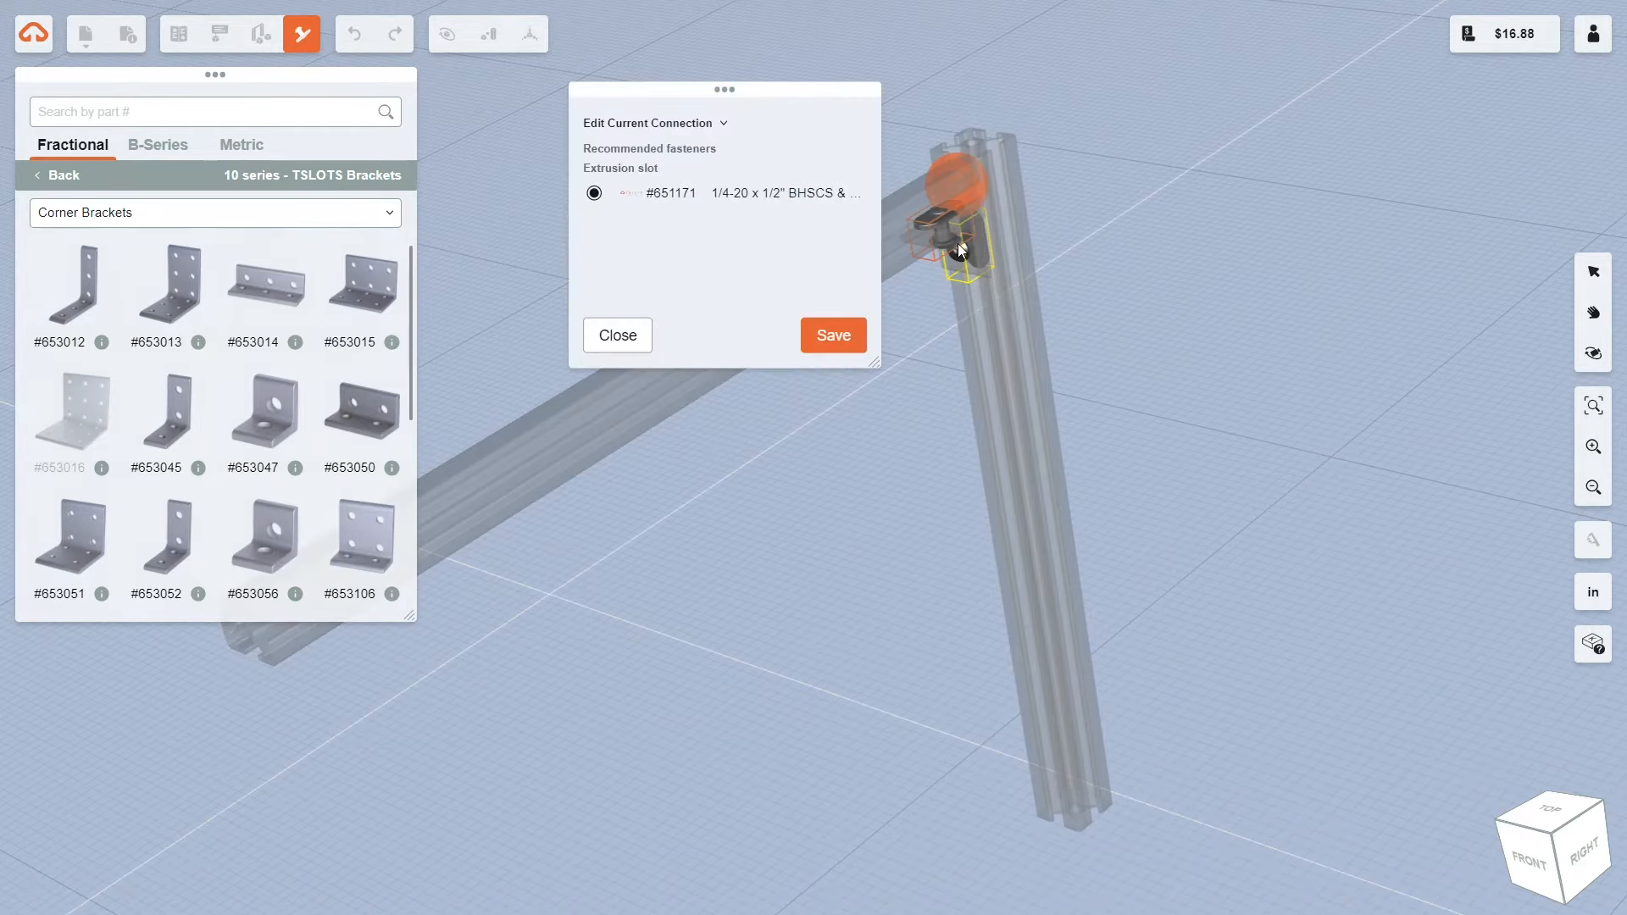
pyautogui.click(674, 127)
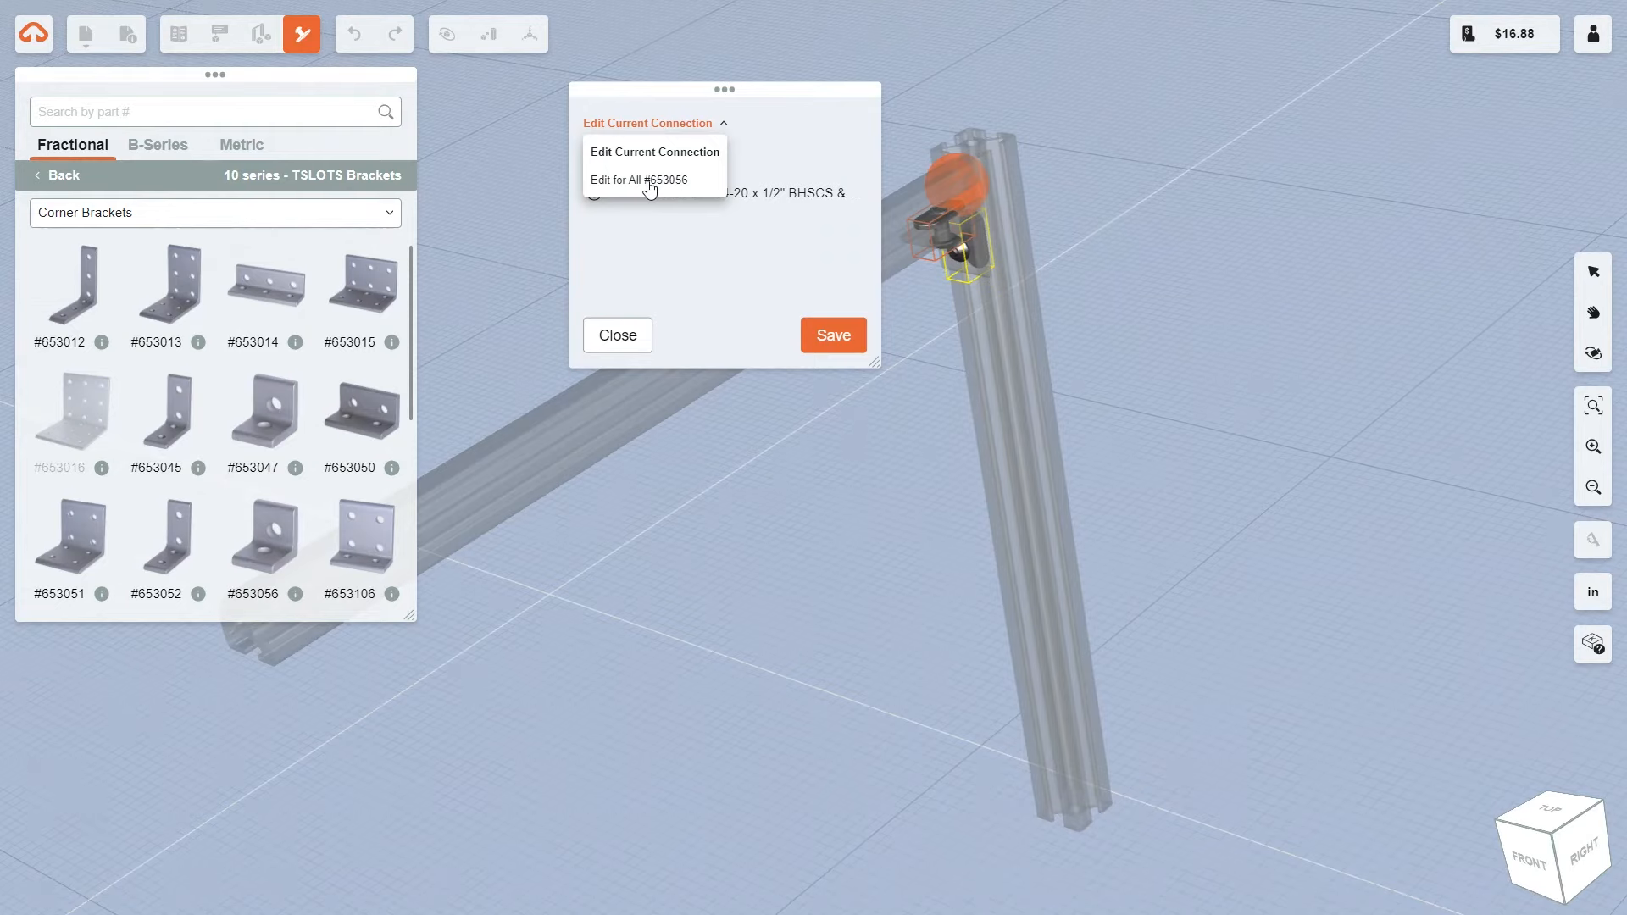
pyautogui.click(618, 335)
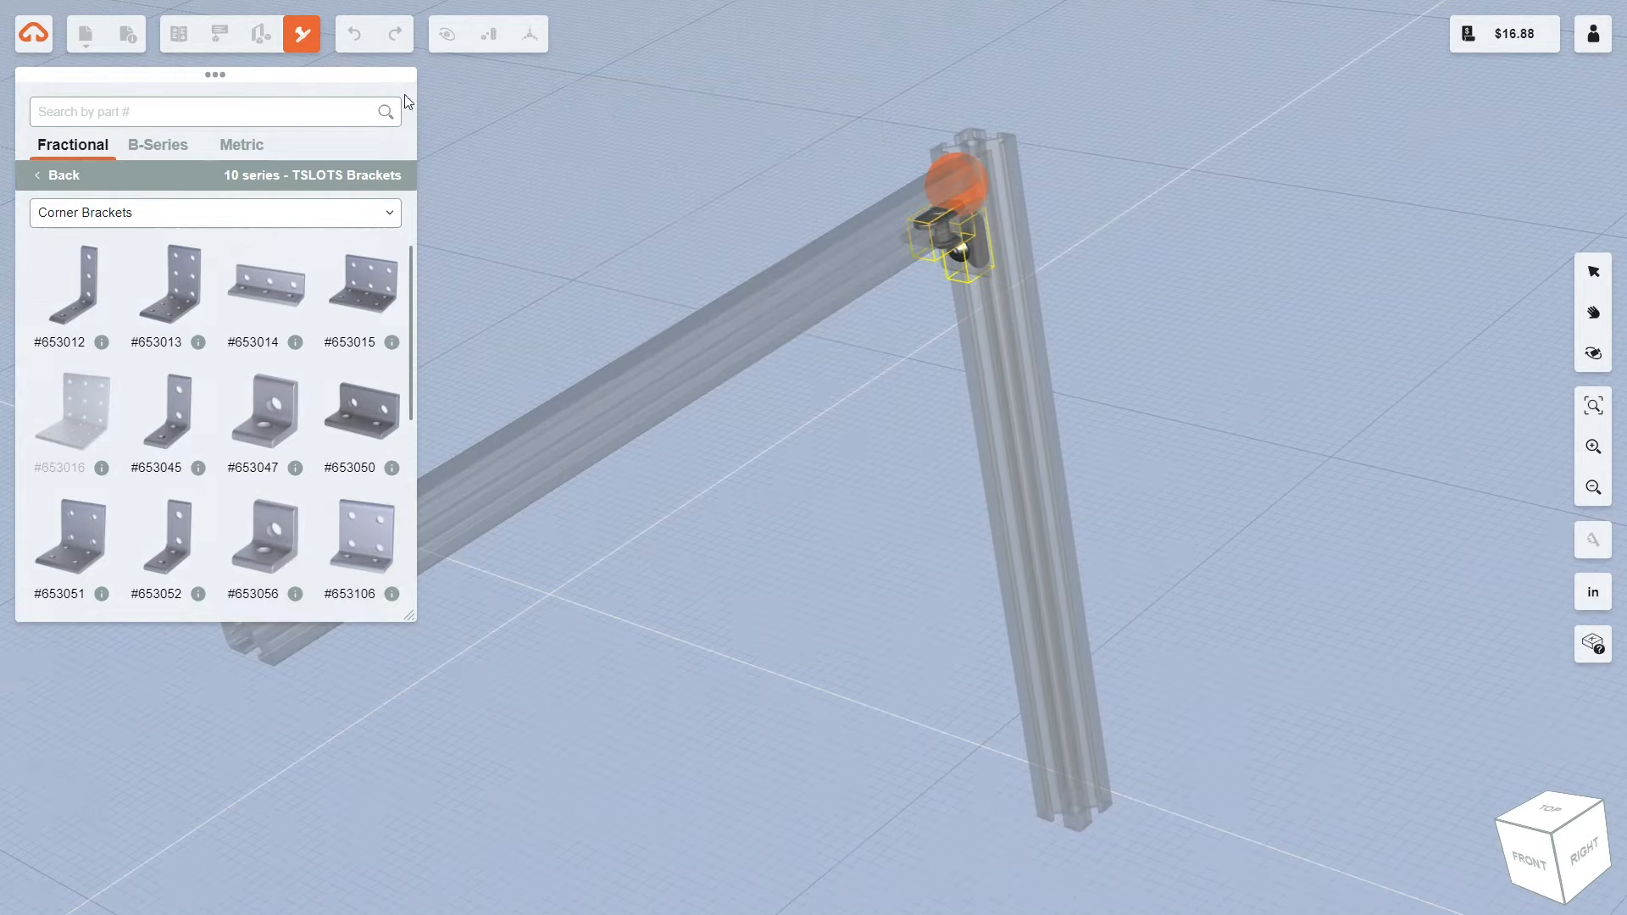
pyautogui.click(305, 38)
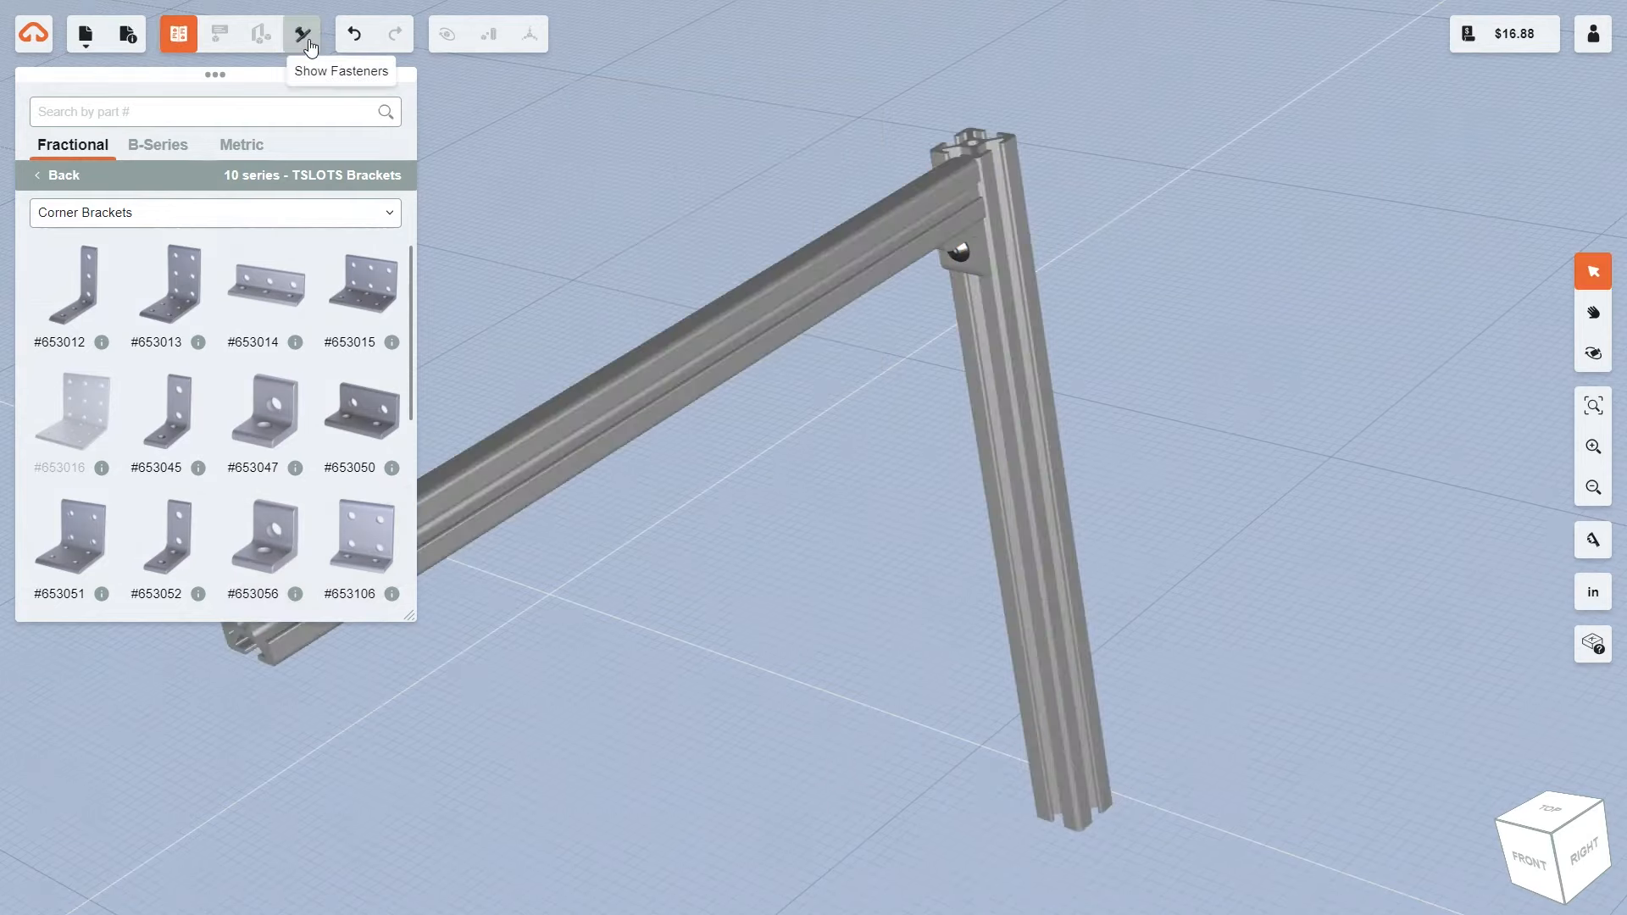
# Add an angled #650000 extrusion, 16.409 in long at 45°, from the vertical extrusion's lower end to the horizontal extrusion
pyautogui.click(42, 175)
pyautogui.click(83, 270)
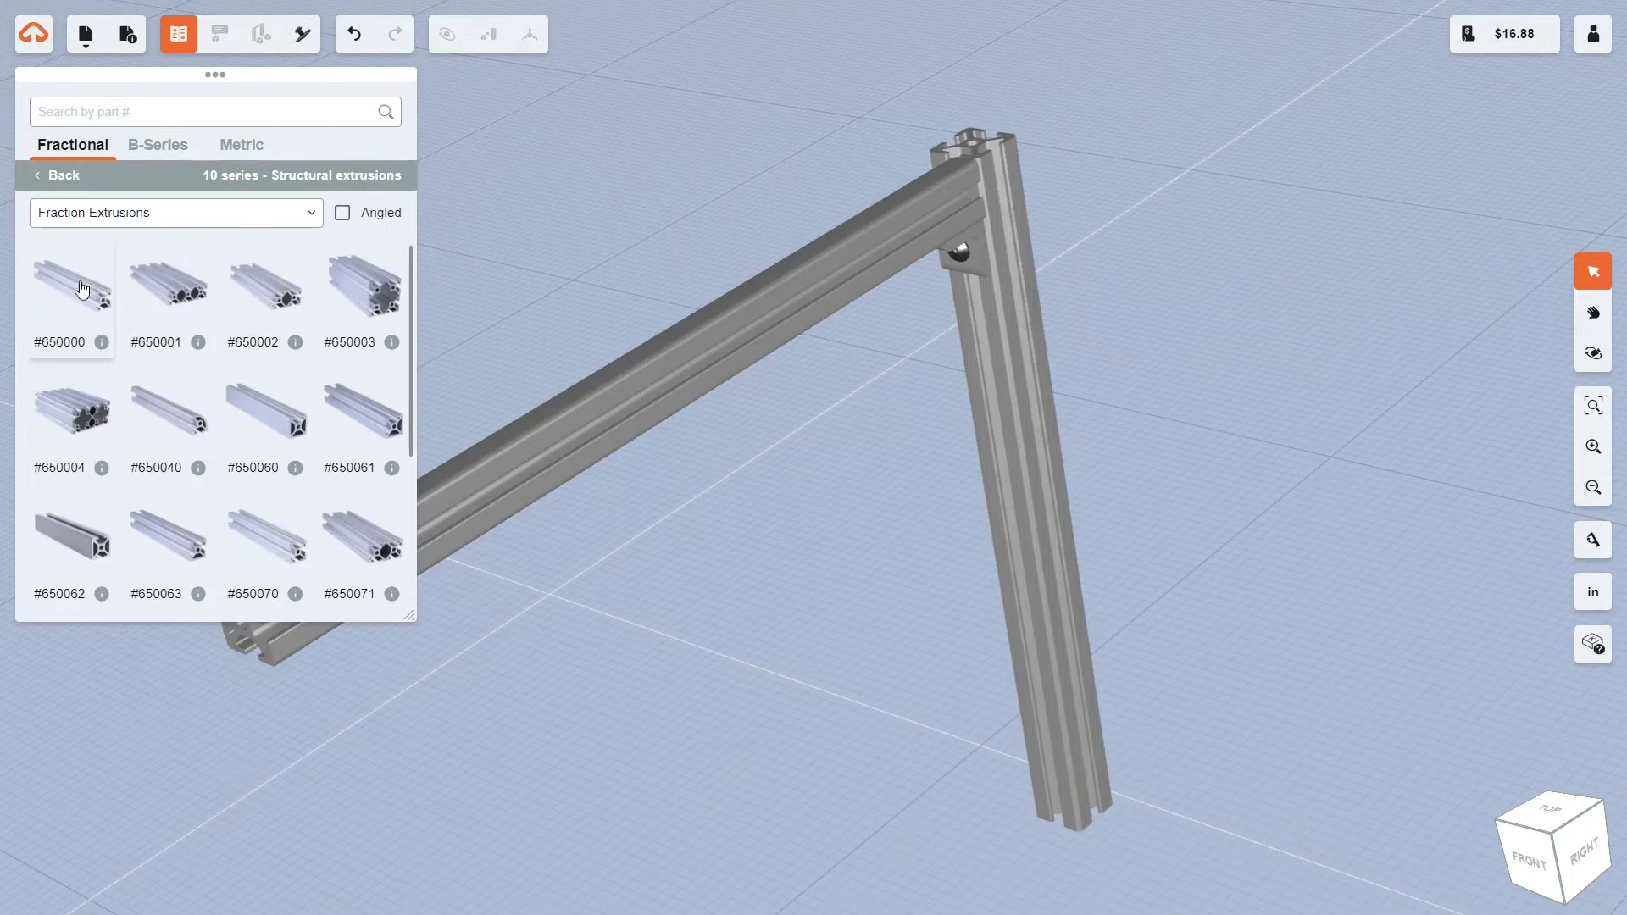
pyautogui.click(343, 215)
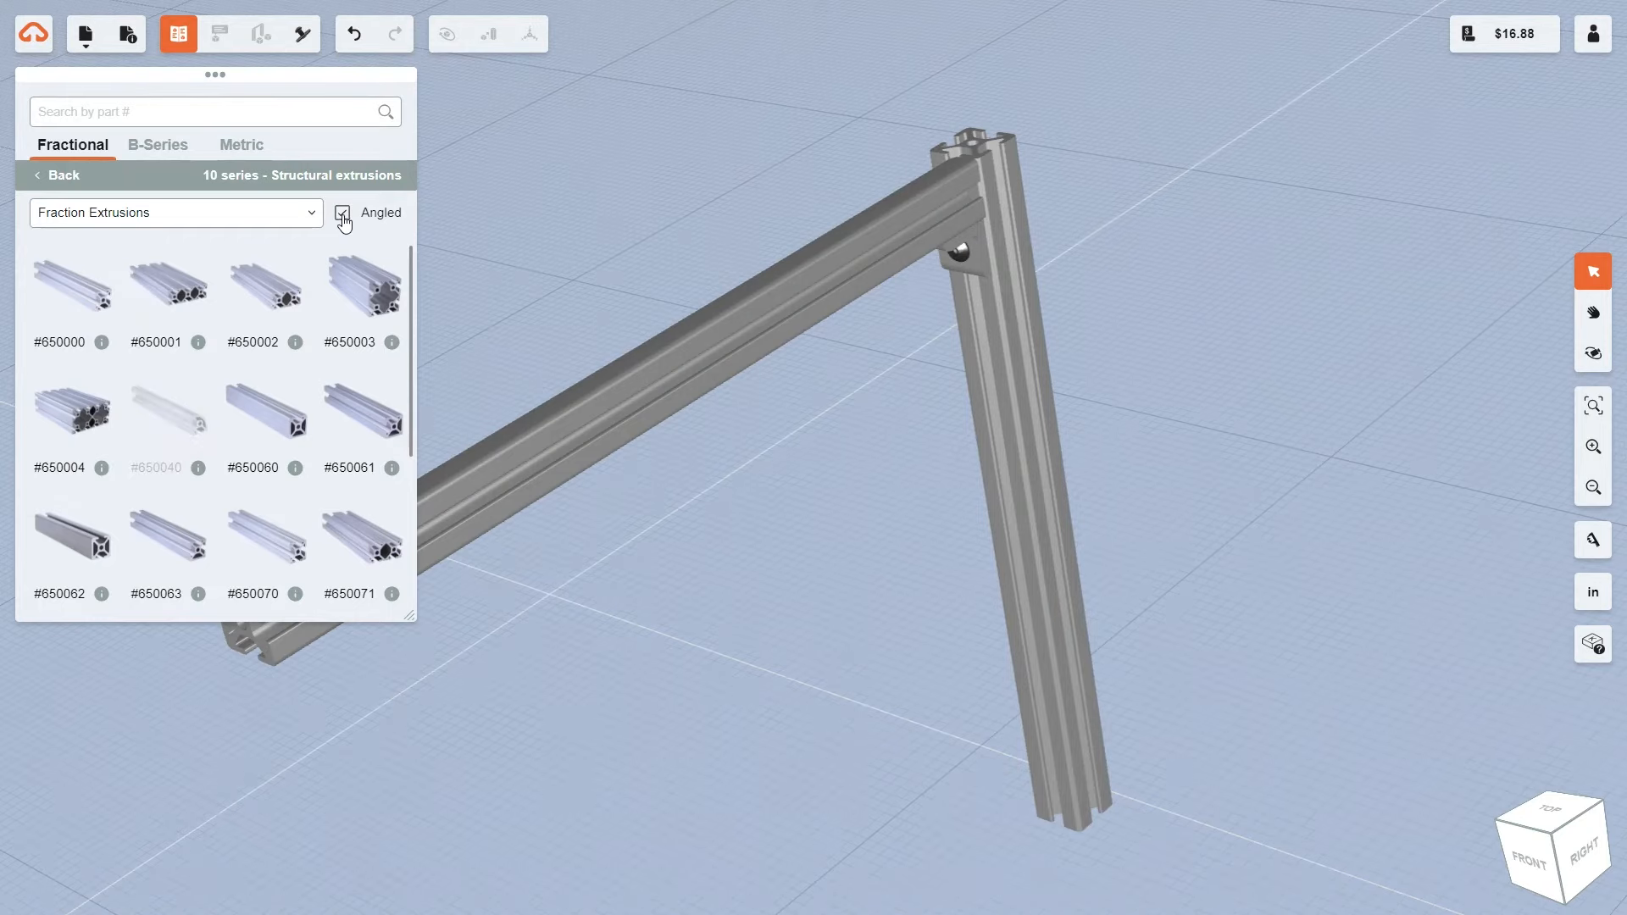
pyautogui.click(61, 300)
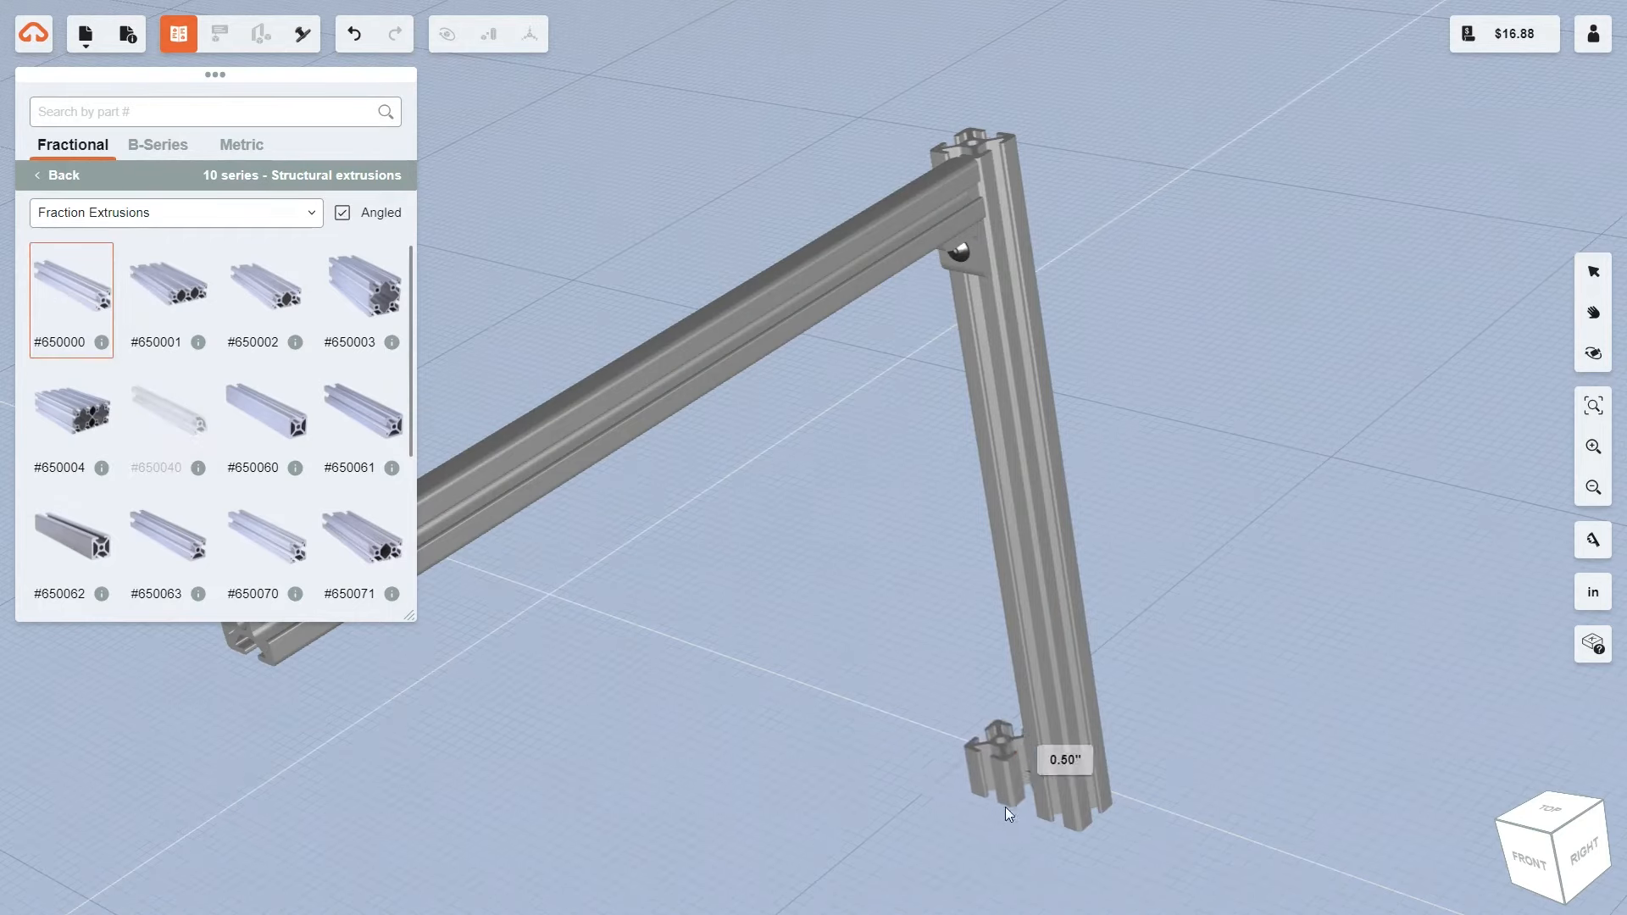
pyautogui.click(1051, 824)
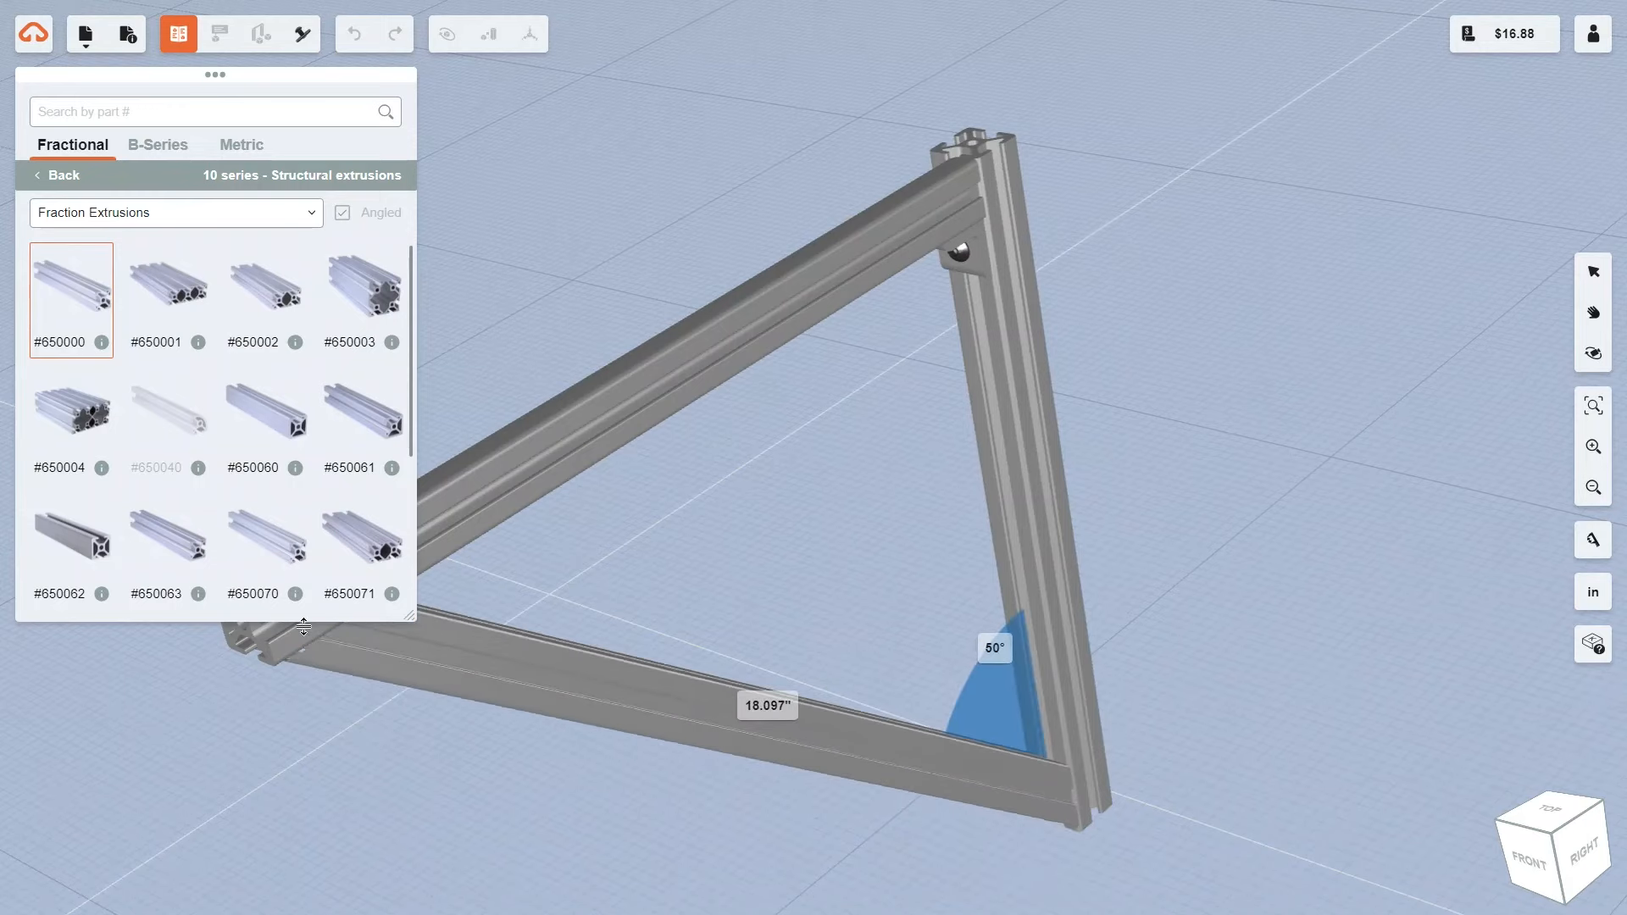
pyautogui.scroll(-5, 314, 634)
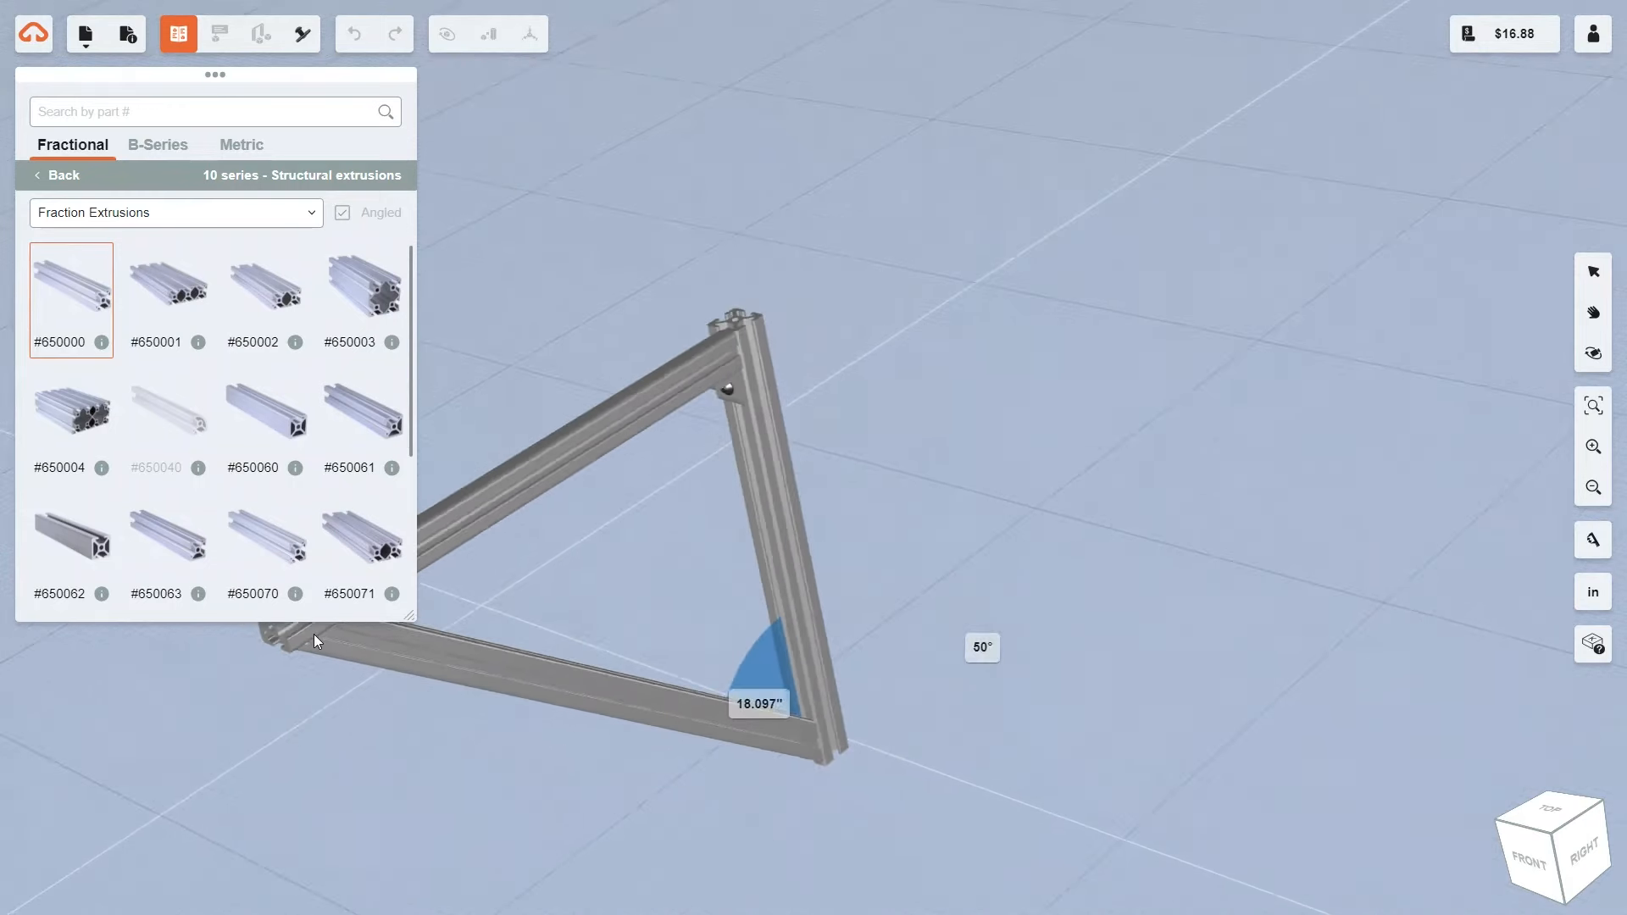
pyautogui.moveTo(569, 554); pyautogui.dragTo(908, 451, button='middle')
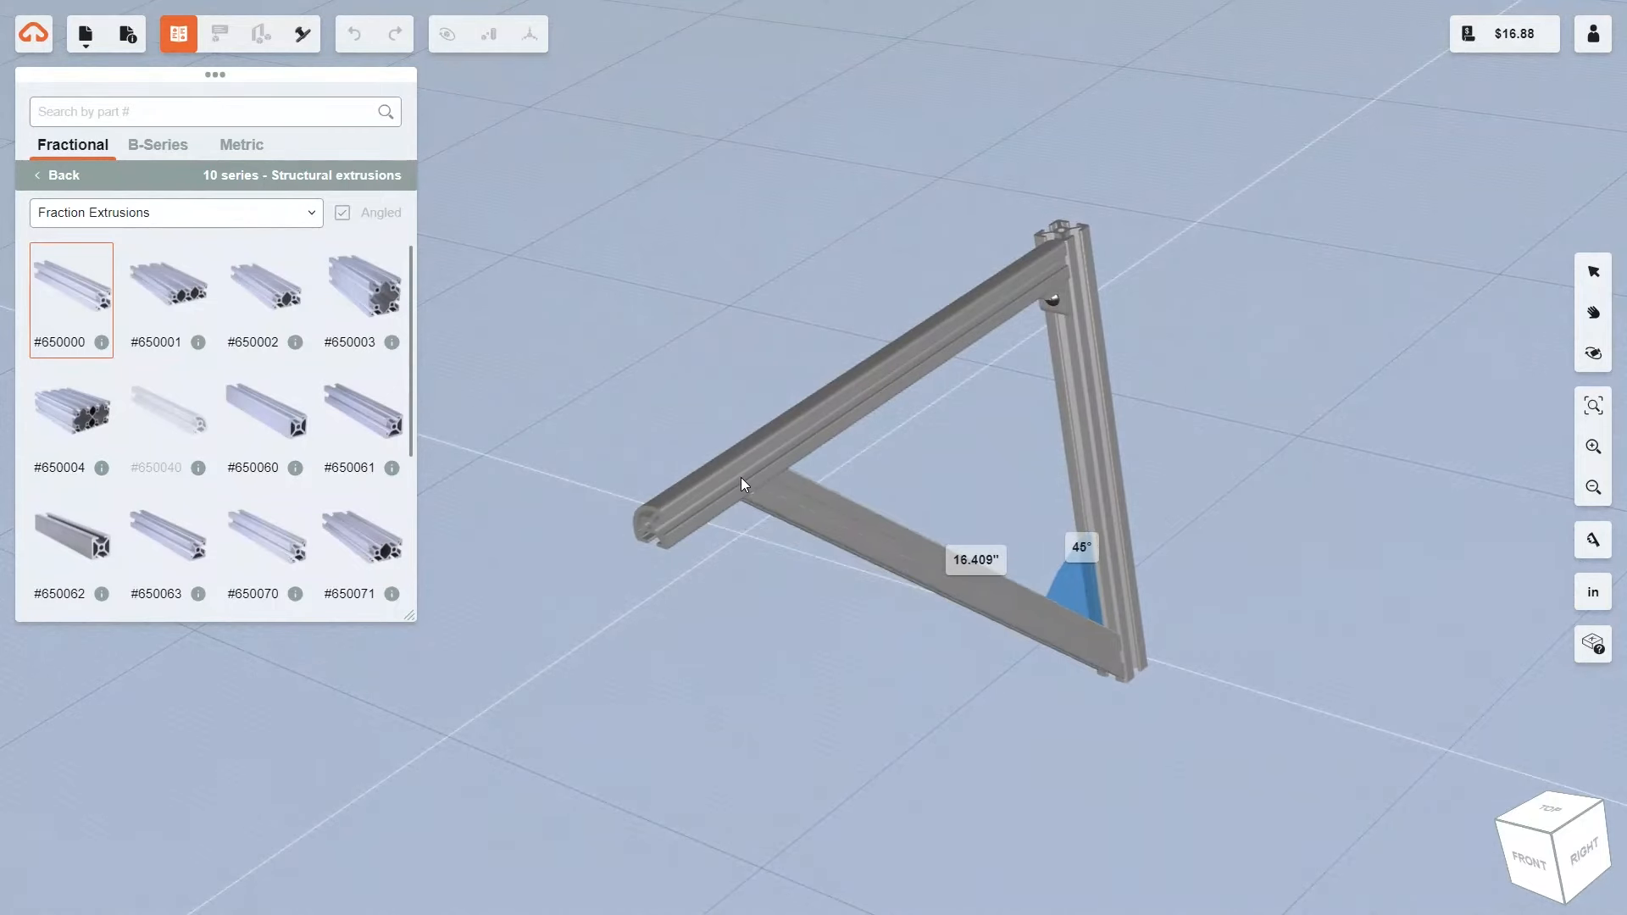
pyautogui.click(741, 477)
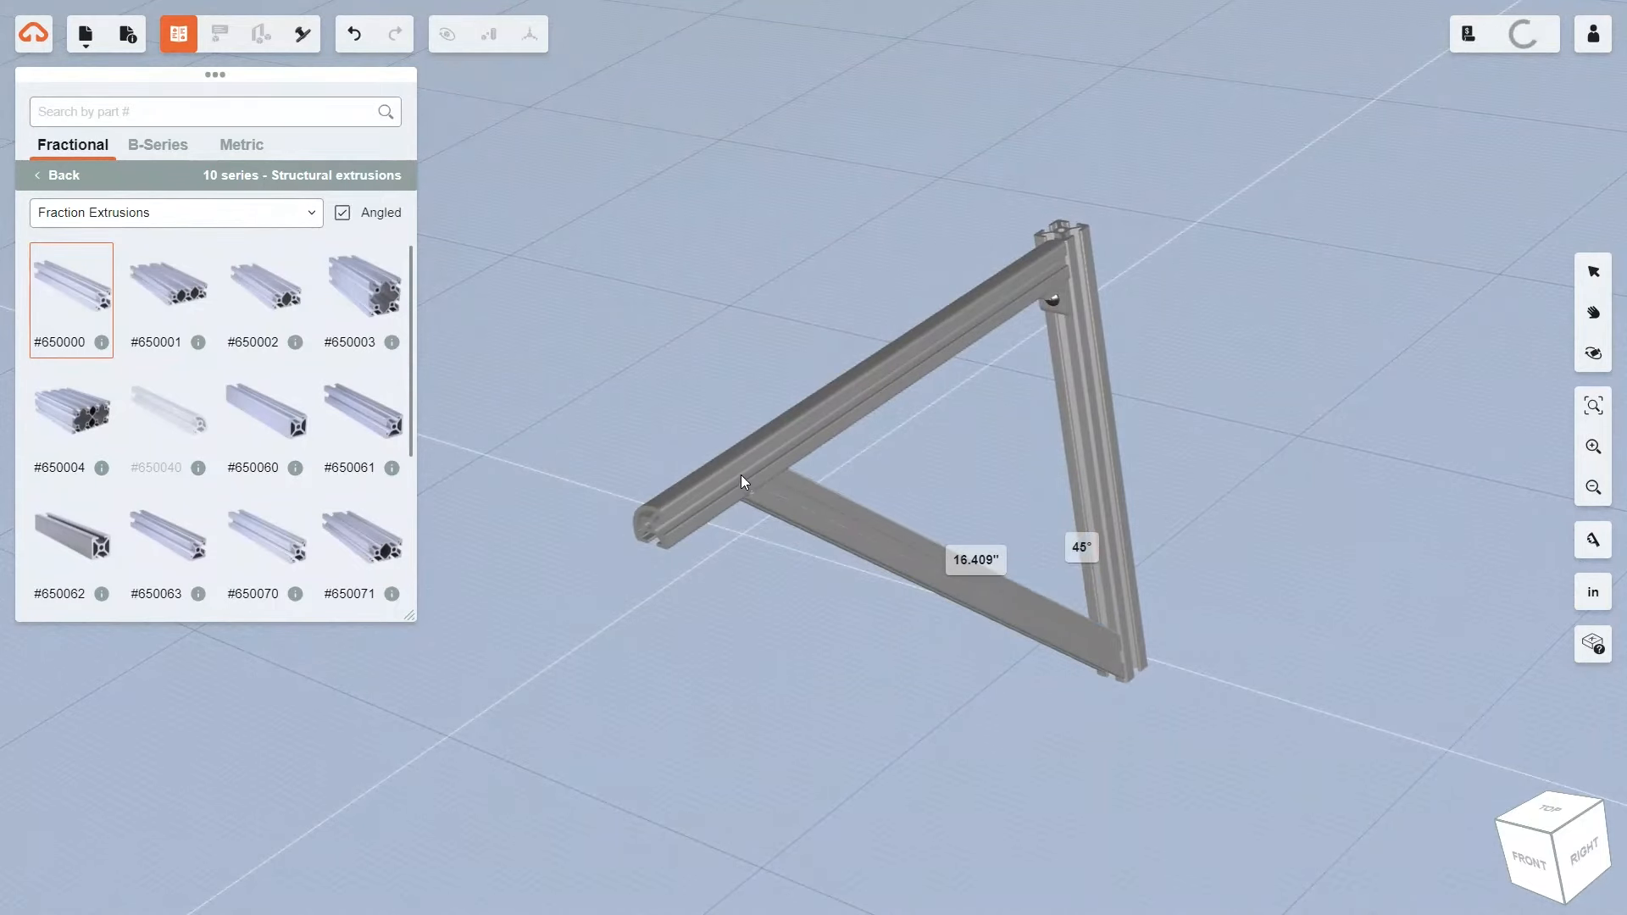
# Save the recommended #651240 1/4-20 x 5/8" fastener as the default for 10 series angled connections
pyautogui.click(800, 465)
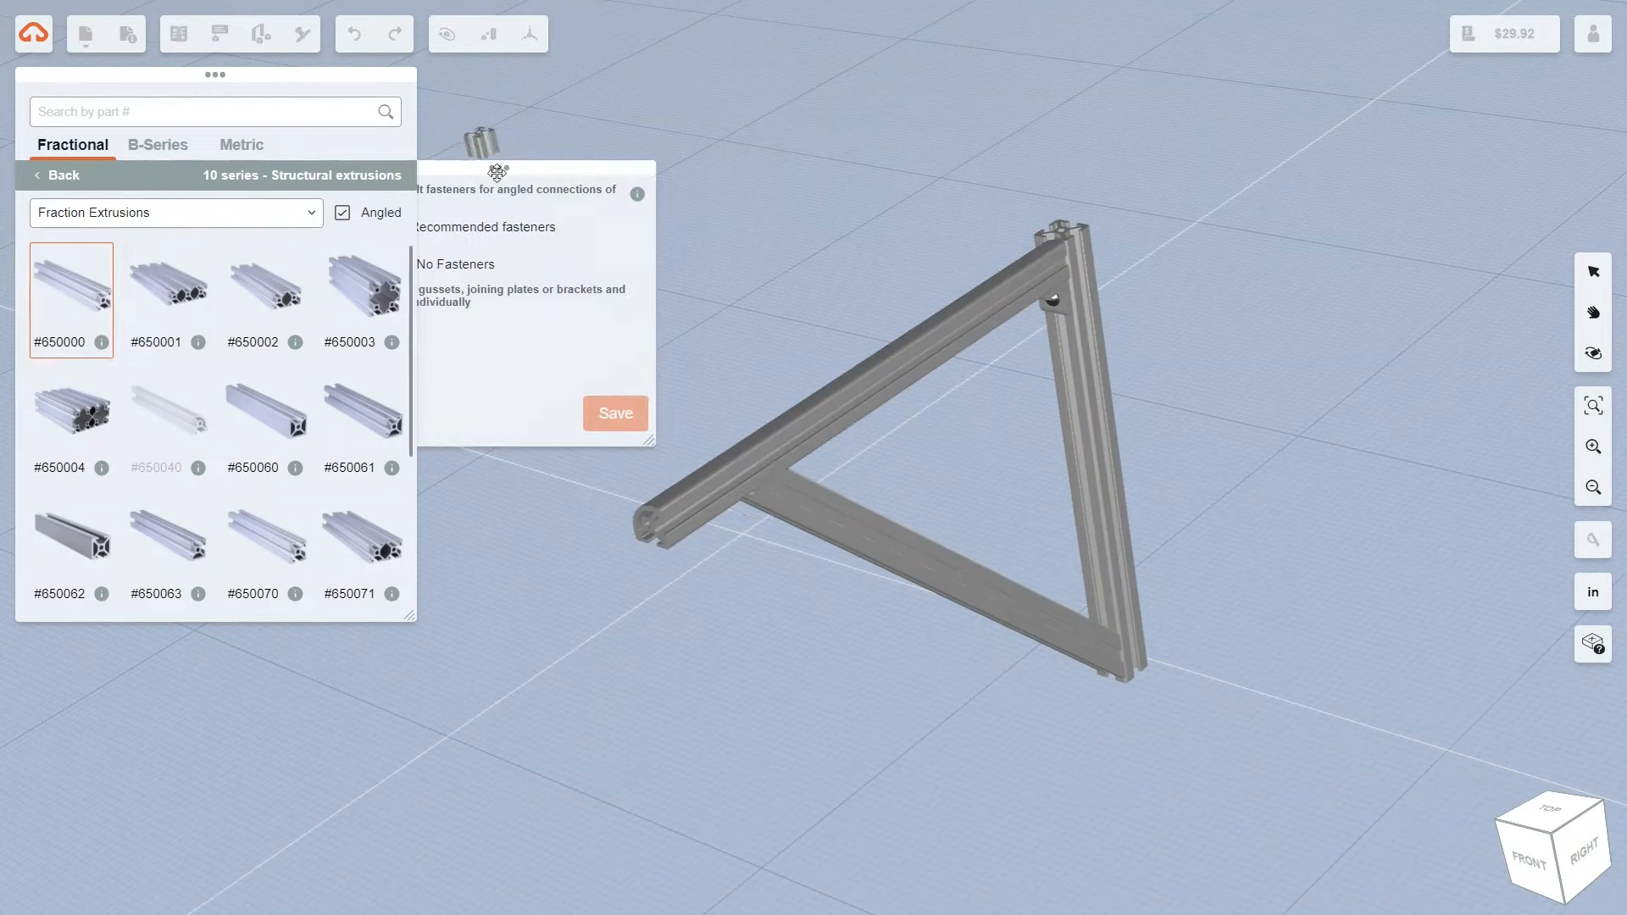
pyautogui.moveTo(509, 172); pyautogui.dragTo(565, 170)
pyautogui.click(417, 224)
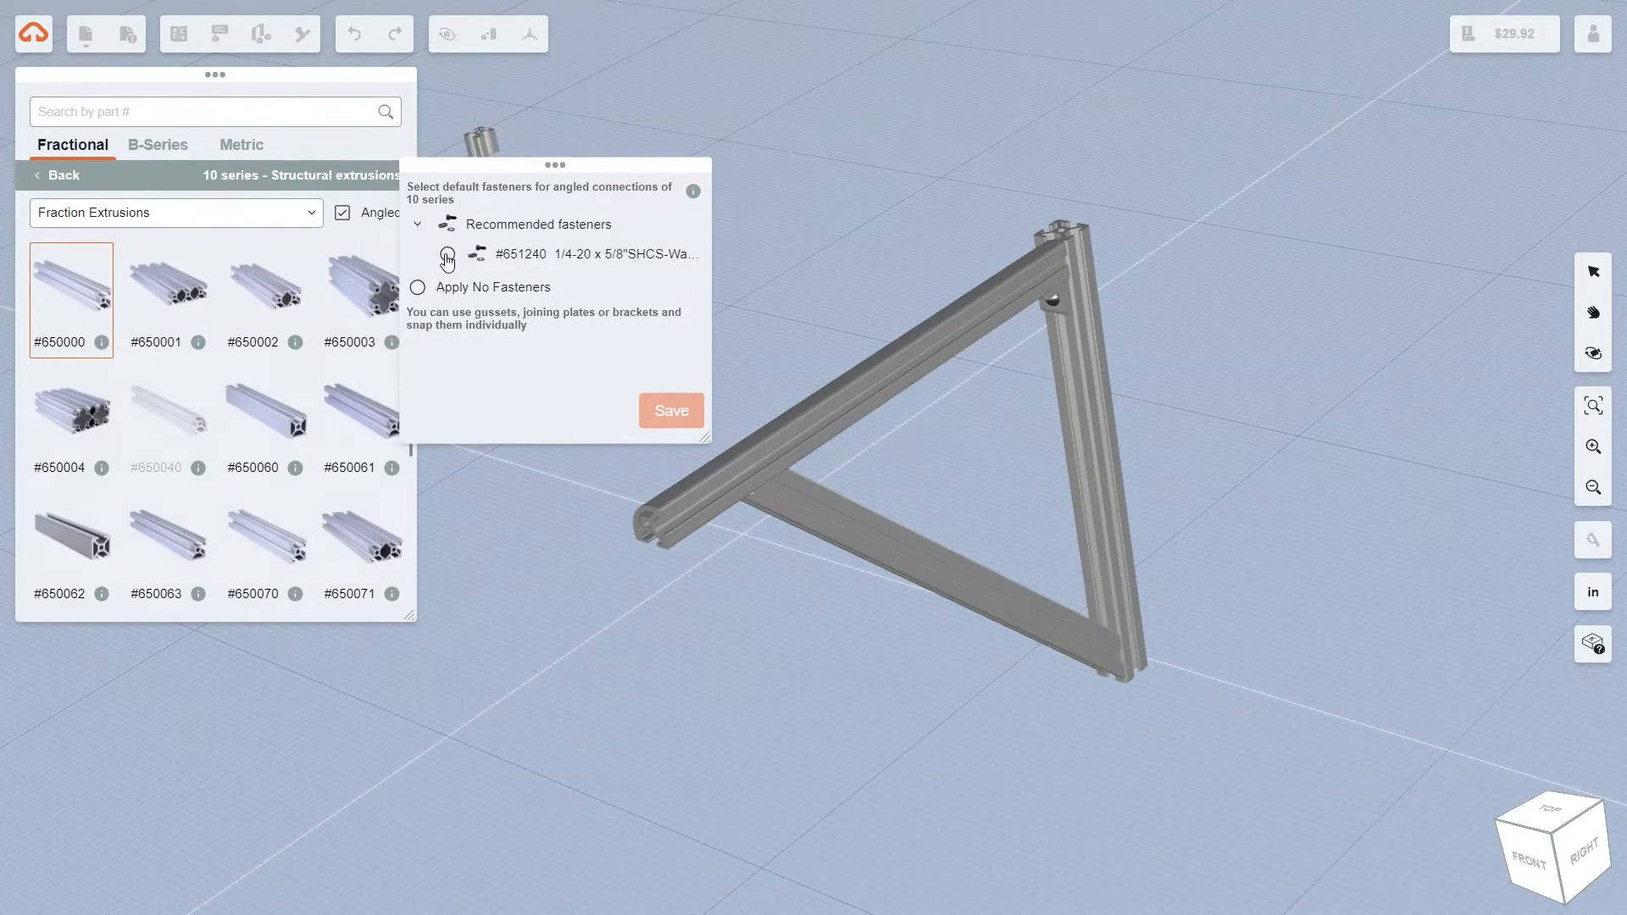
pyautogui.click(447, 254)
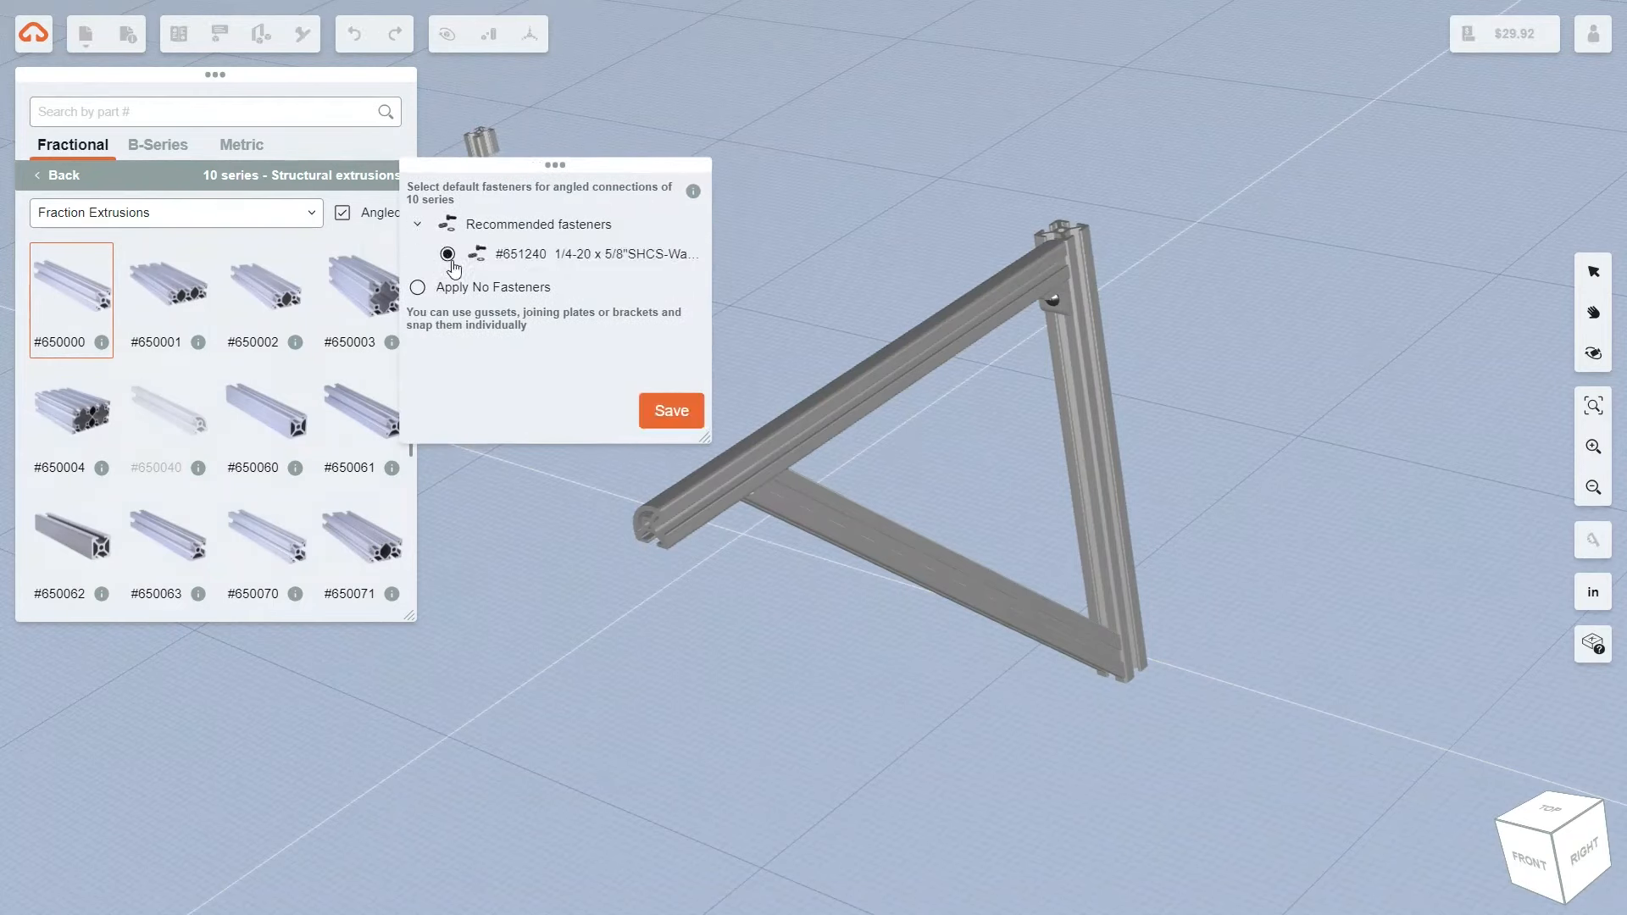
pyautogui.click(660, 412)
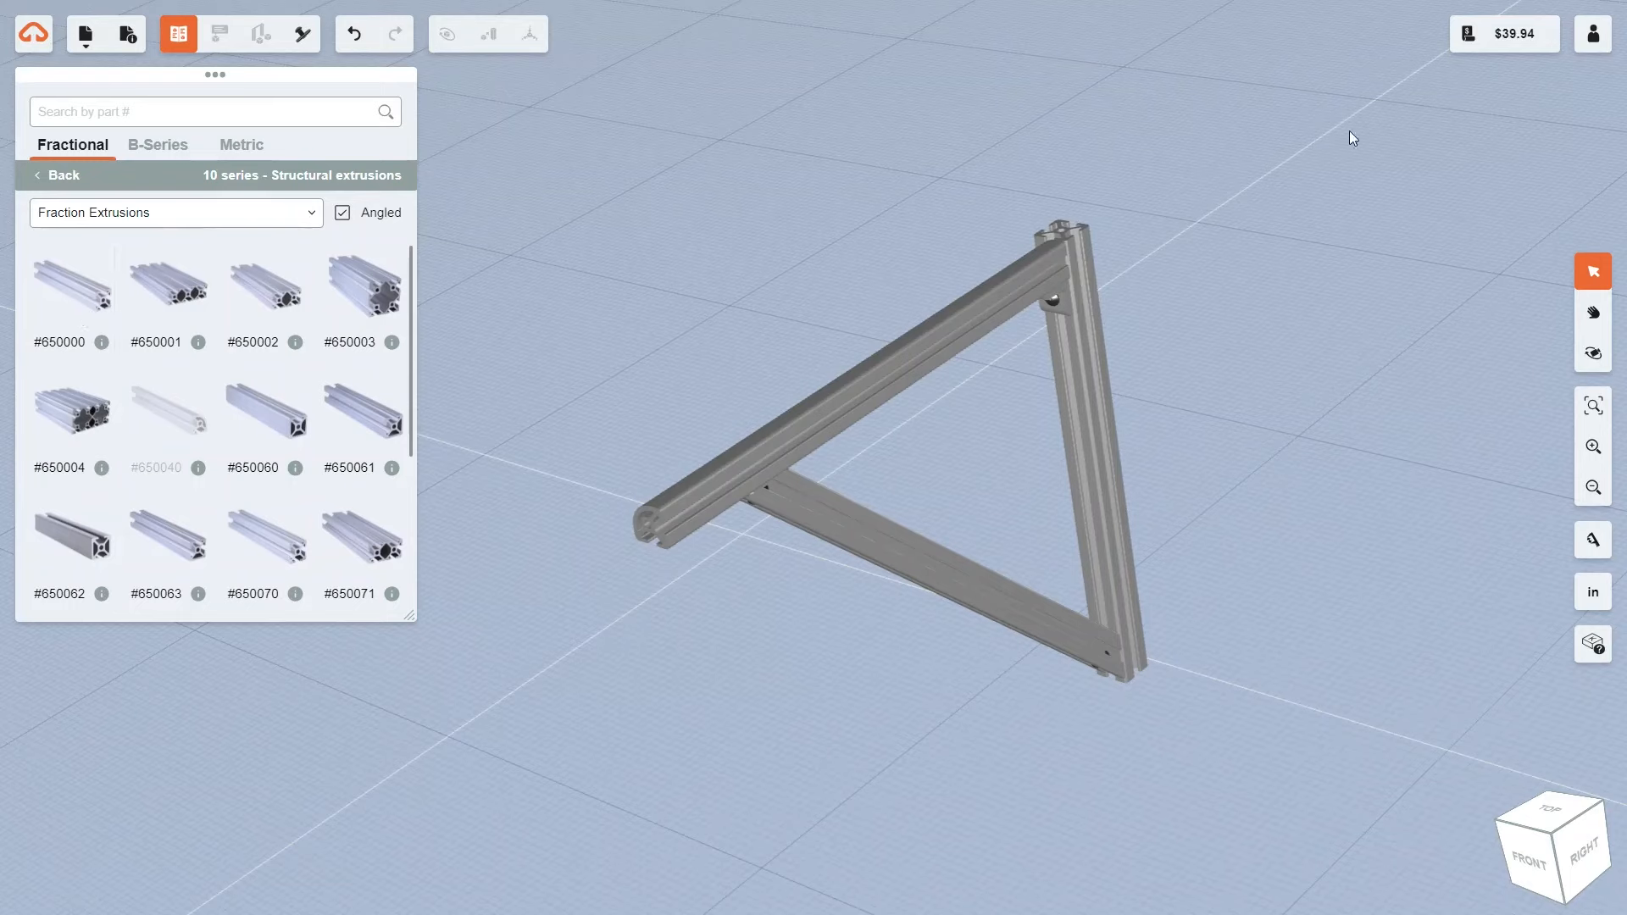
# Open the bill of materials, manually add one #653016 corner bracket, and save the edited items
pyautogui.click(1499, 36)
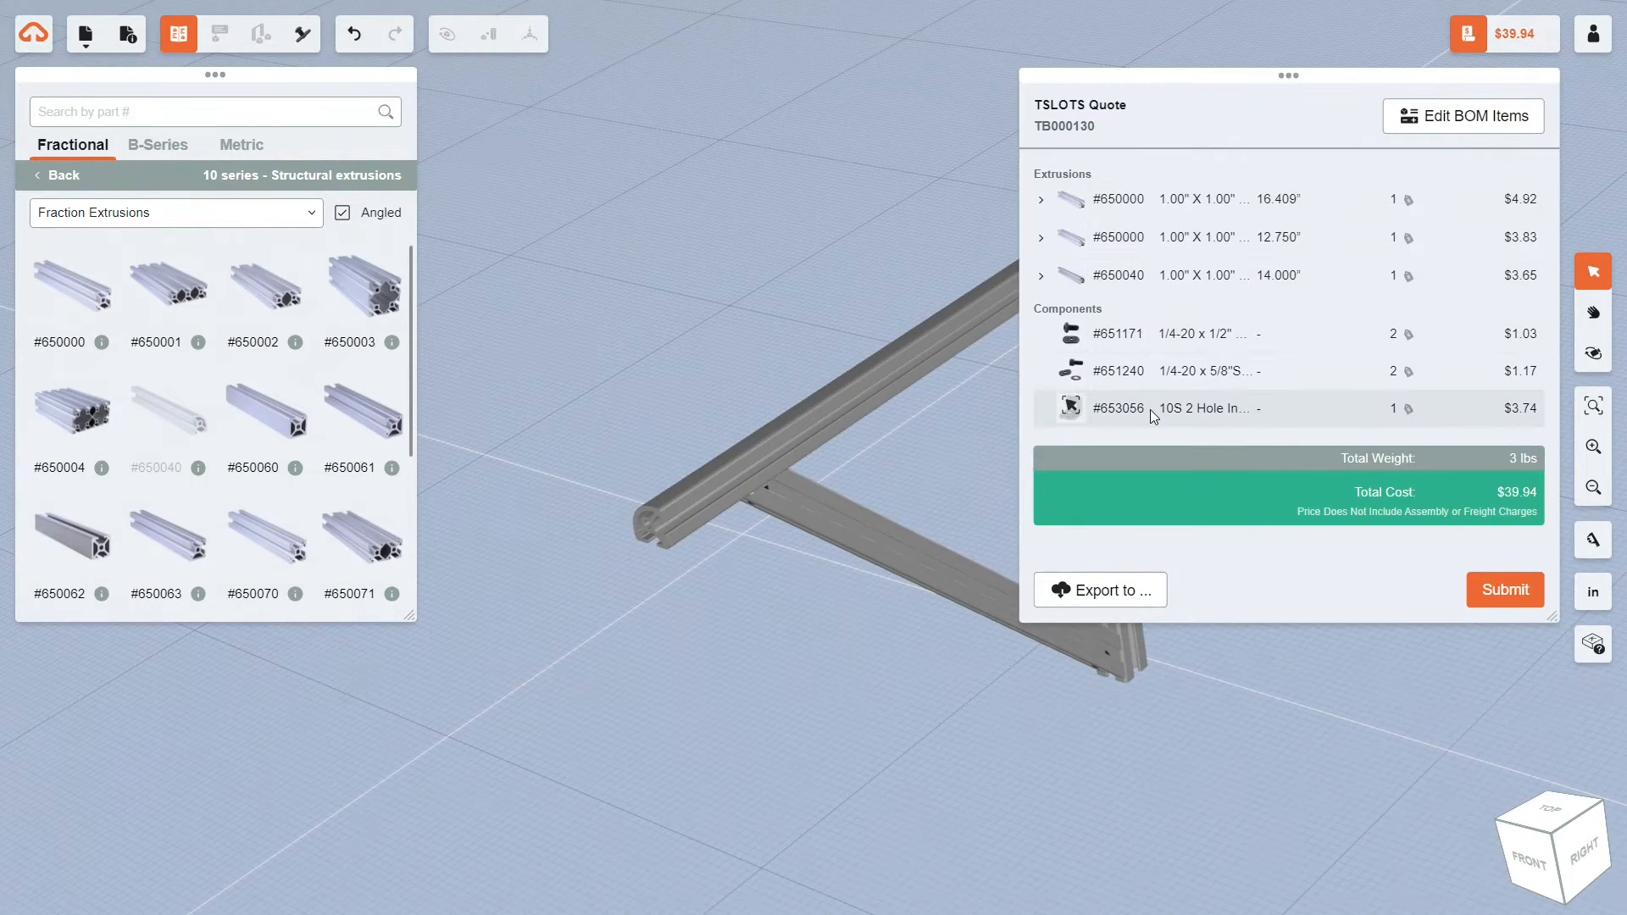
pyautogui.click(1485, 133)
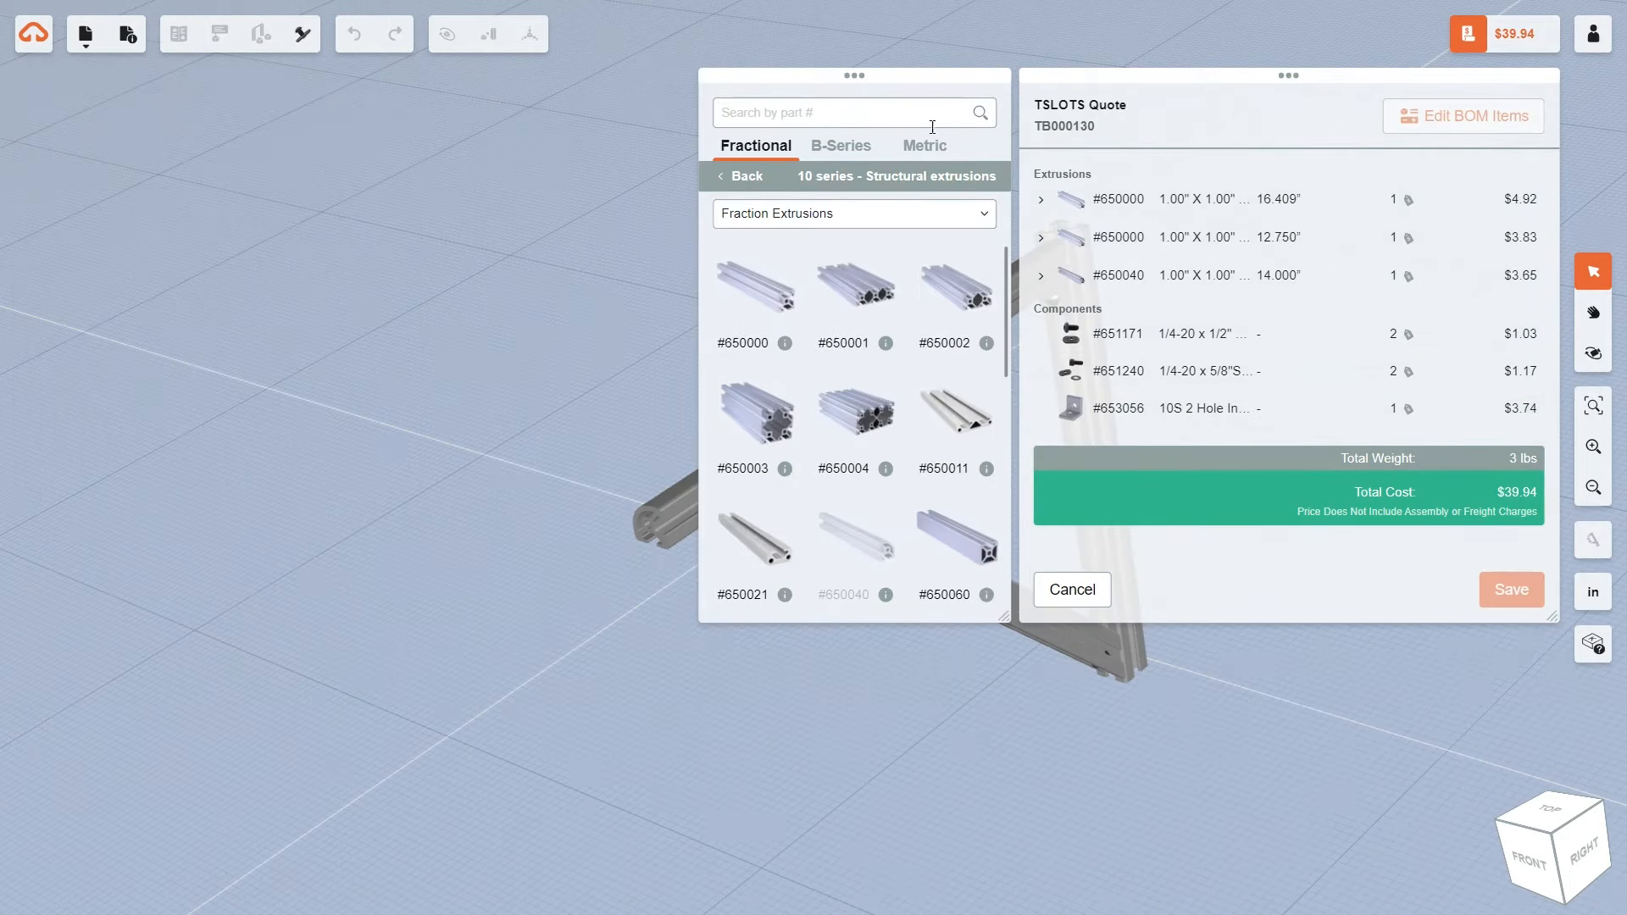
pyautogui.click(747, 176)
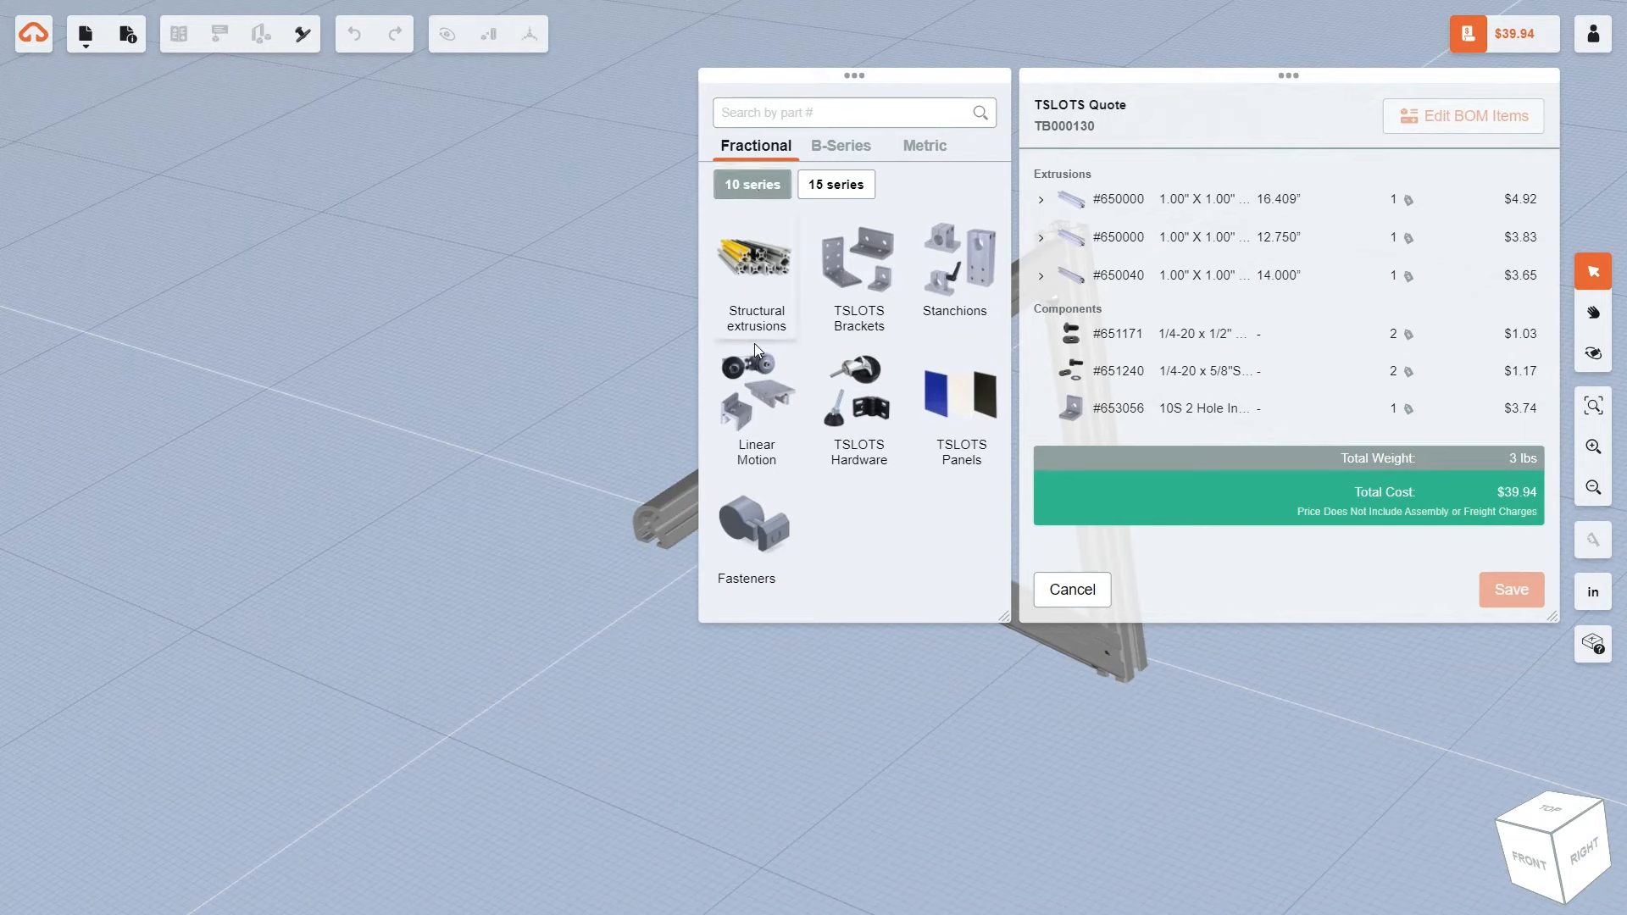
pyautogui.click(879, 282)
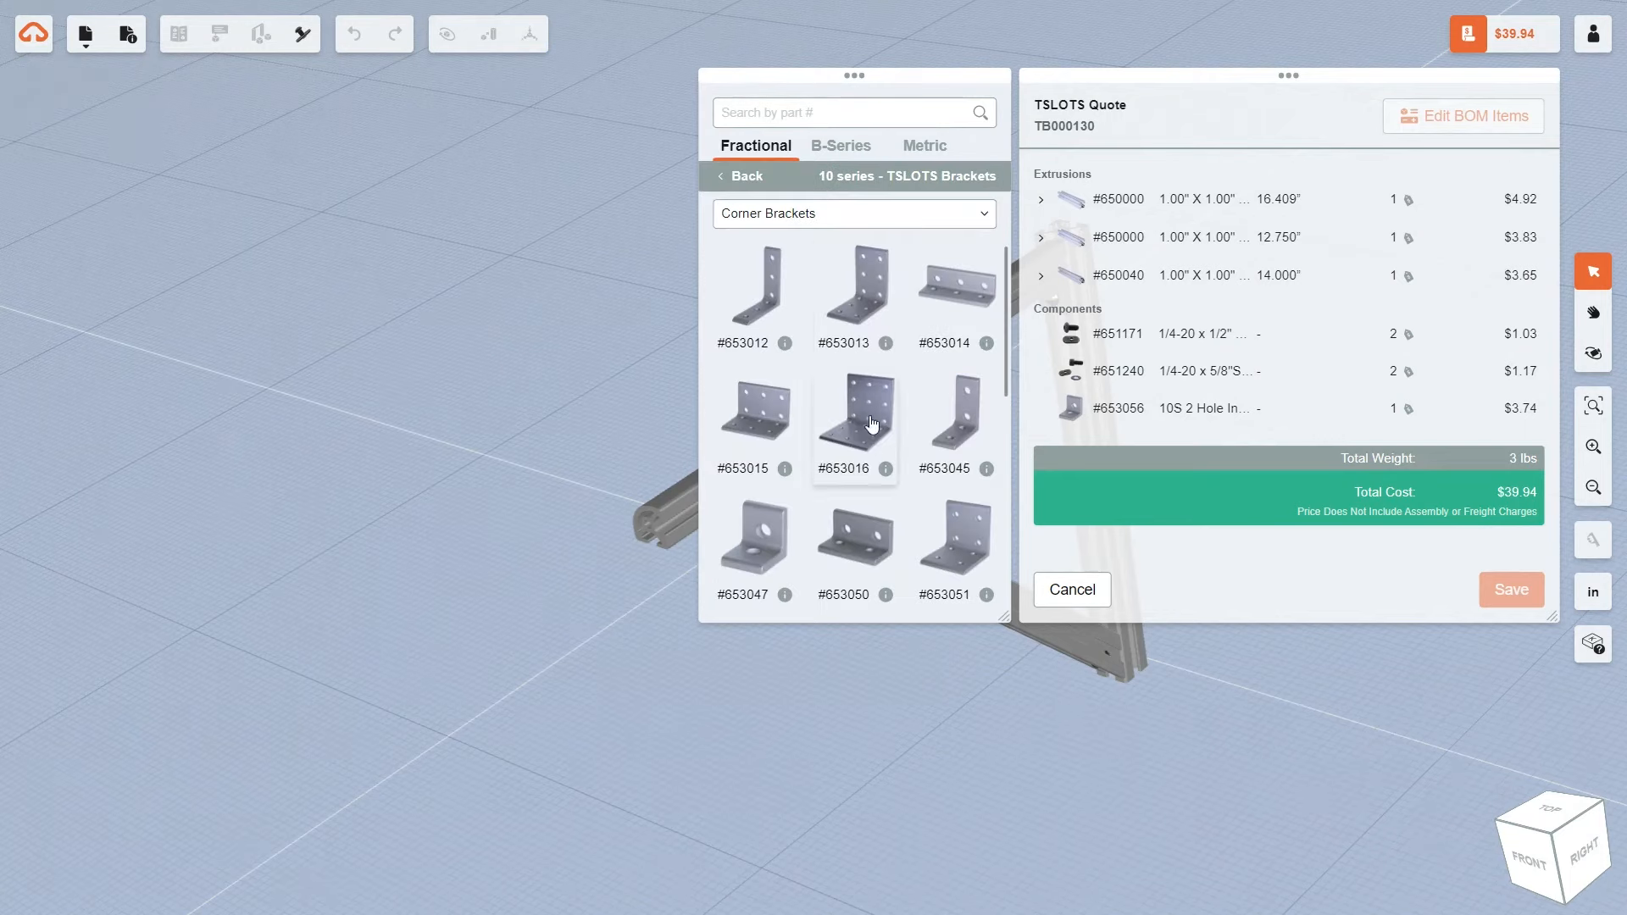
pyautogui.click(864, 413)
pyautogui.moveTo(1141, 463)
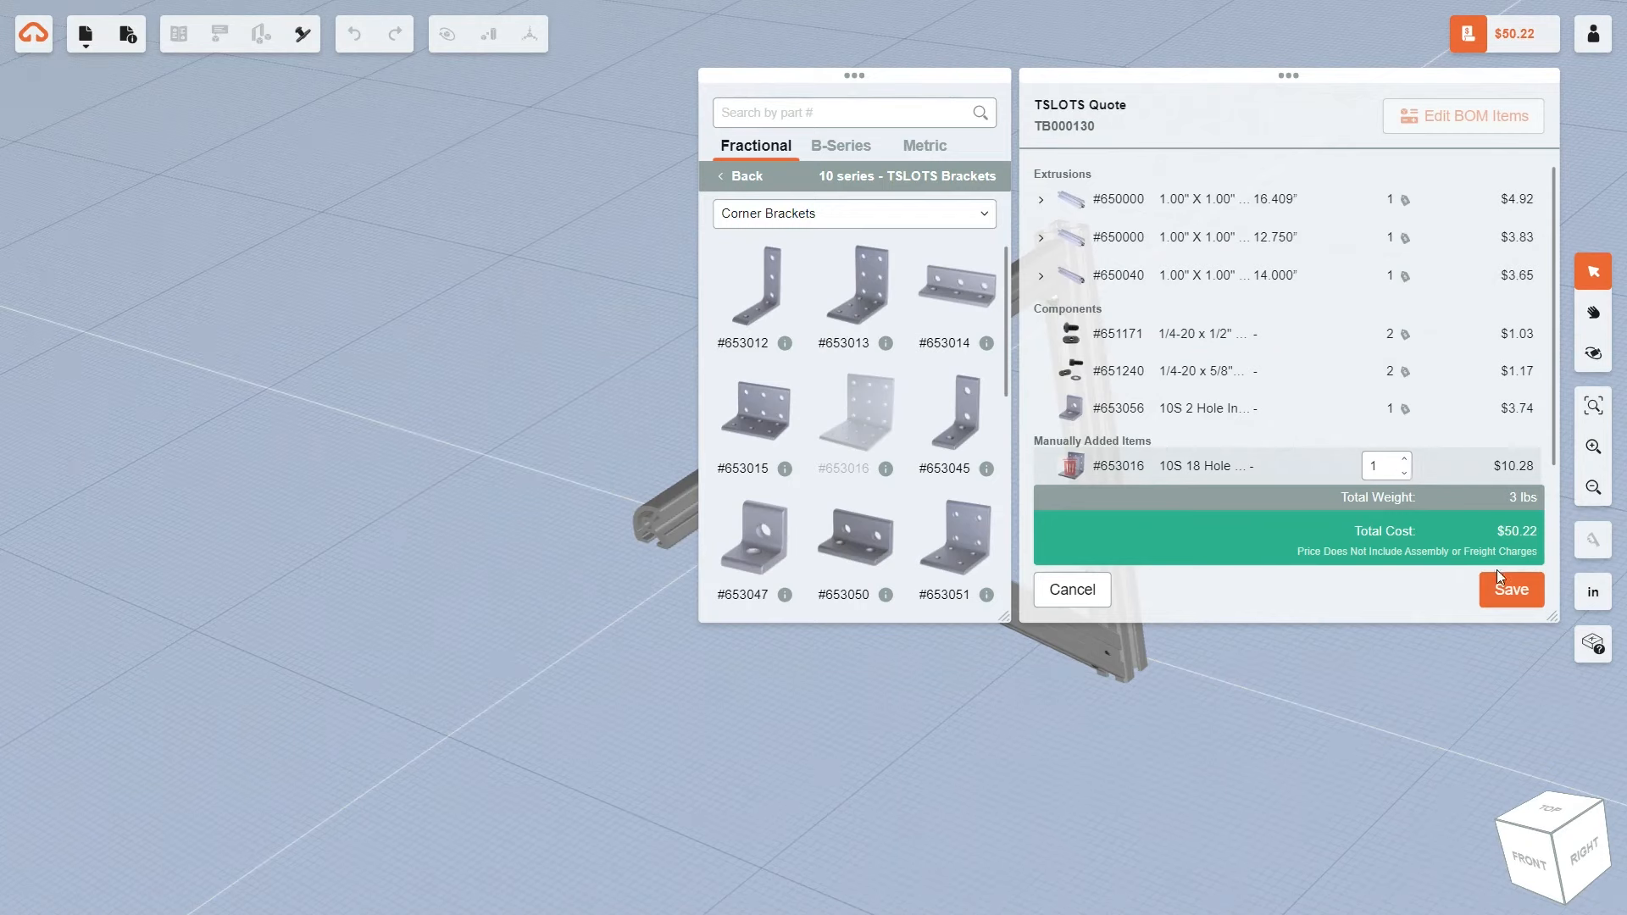
pyautogui.click(1513, 591)
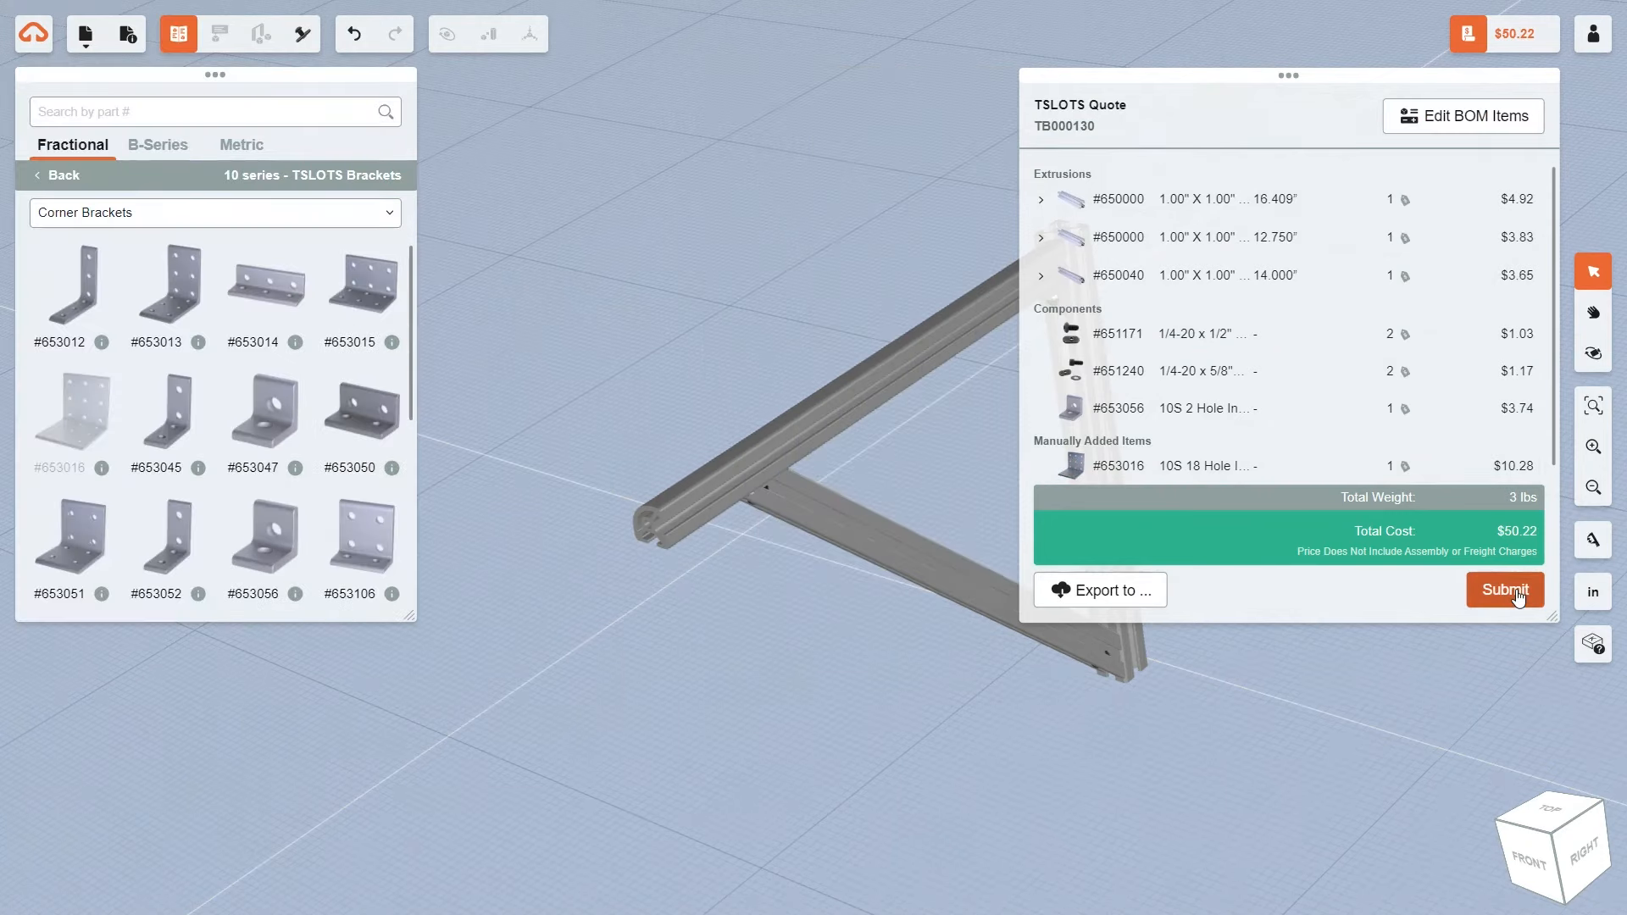
# Check which file formats the quote can be exported to, without exporting it
pyautogui.click(1136, 590)
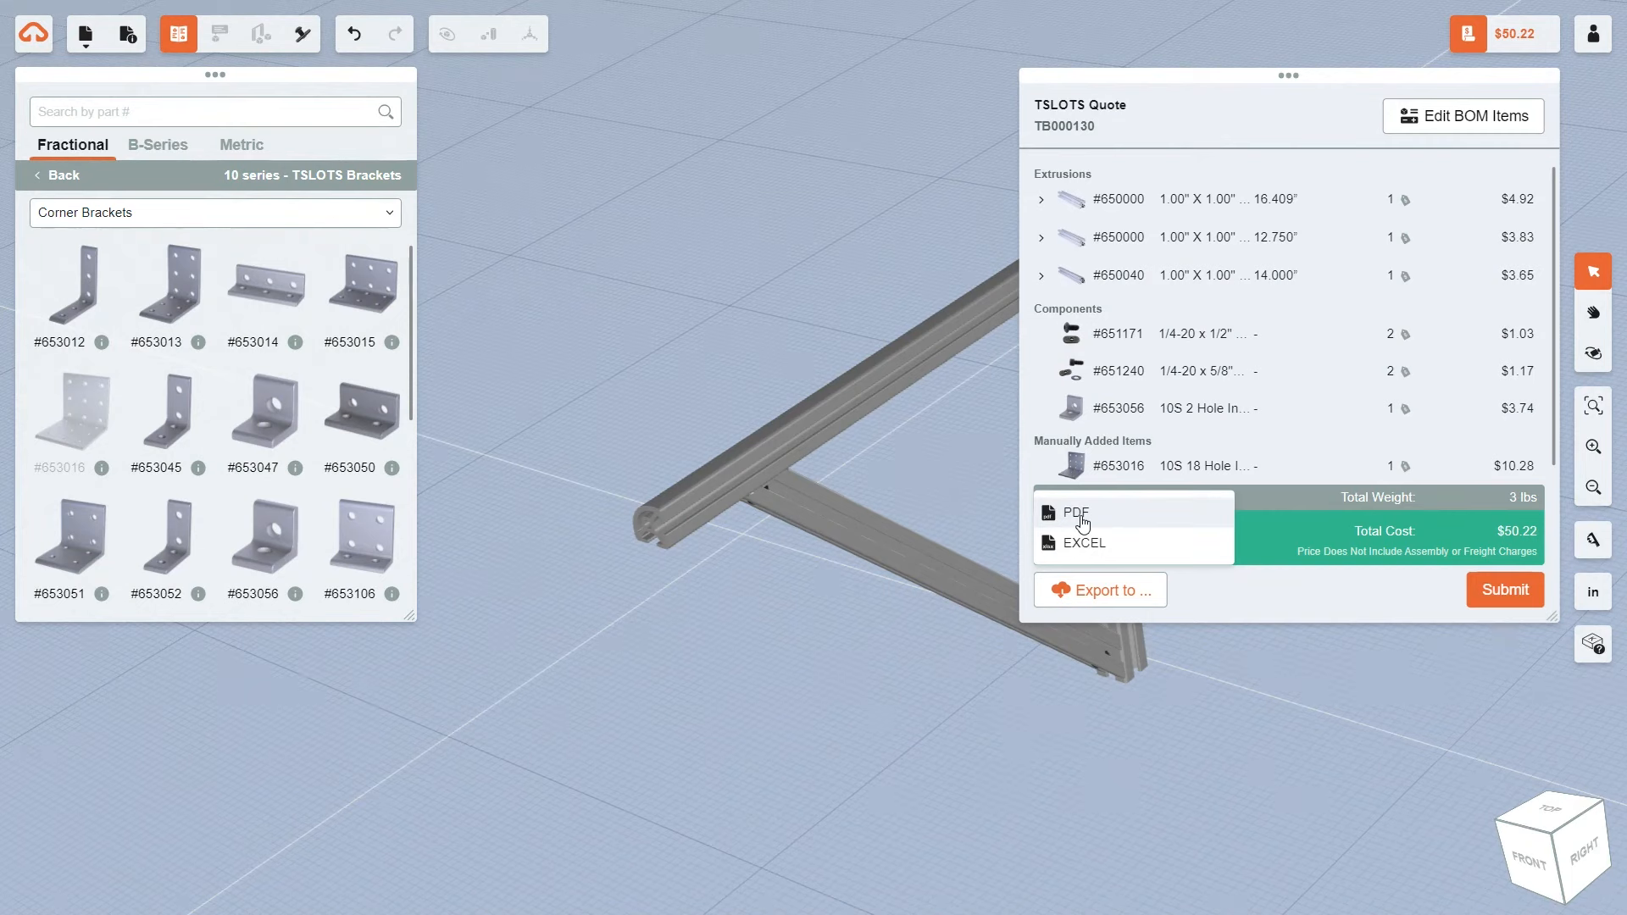
pyautogui.click(1212, 597)
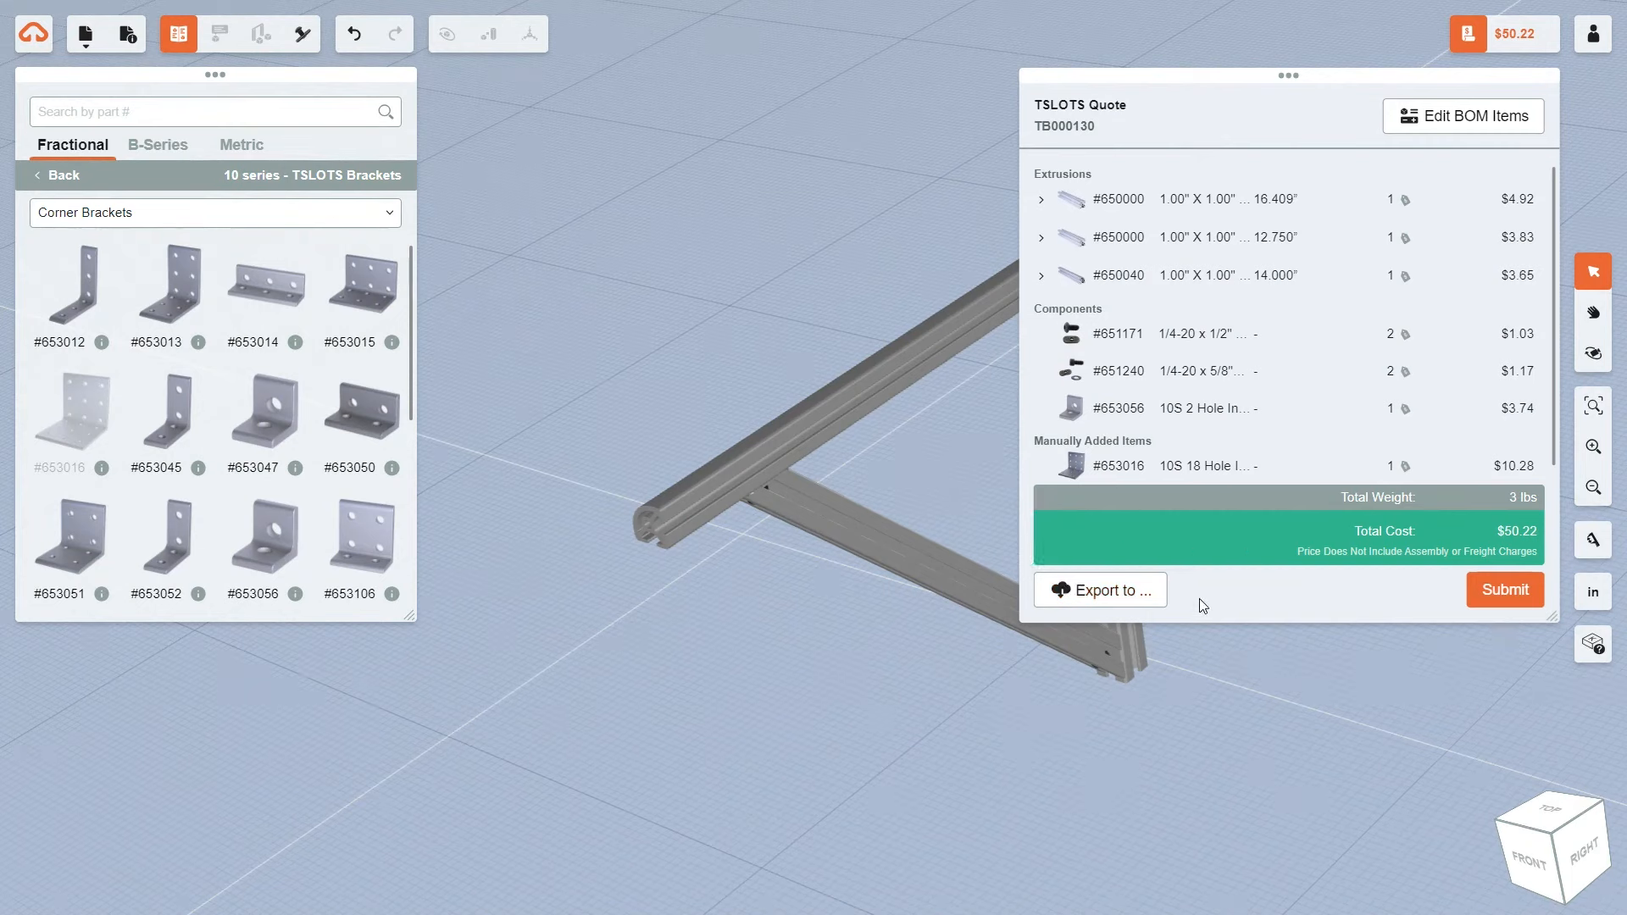
# Export the project to STEP and hide the bill of materials
pyautogui.click(88, 50)
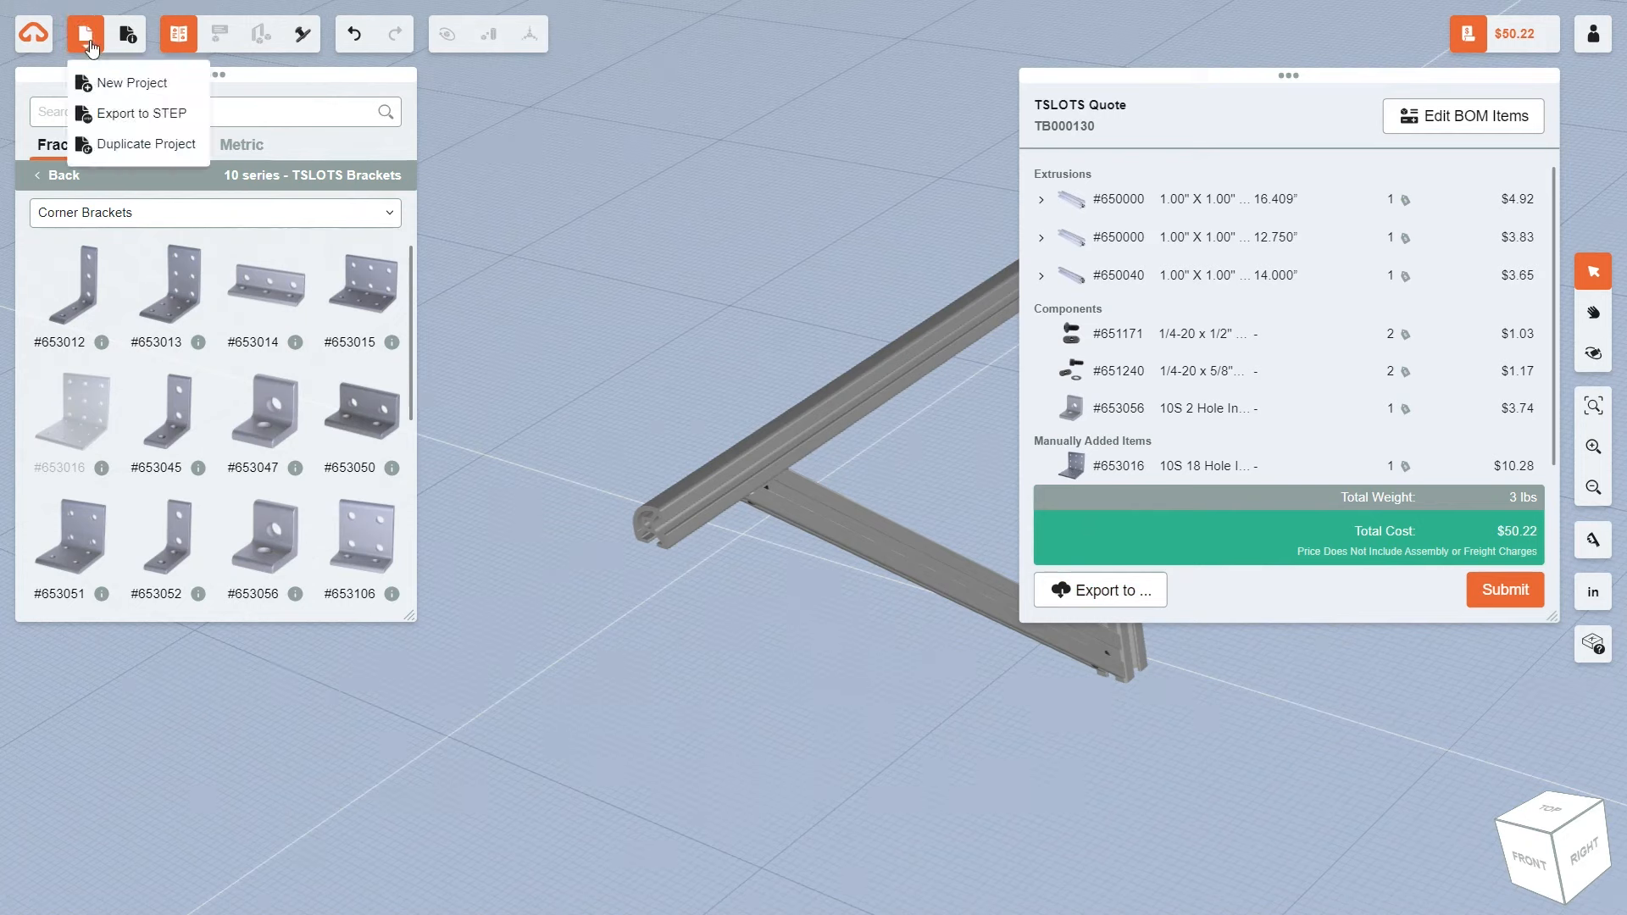
pyautogui.click(132, 126)
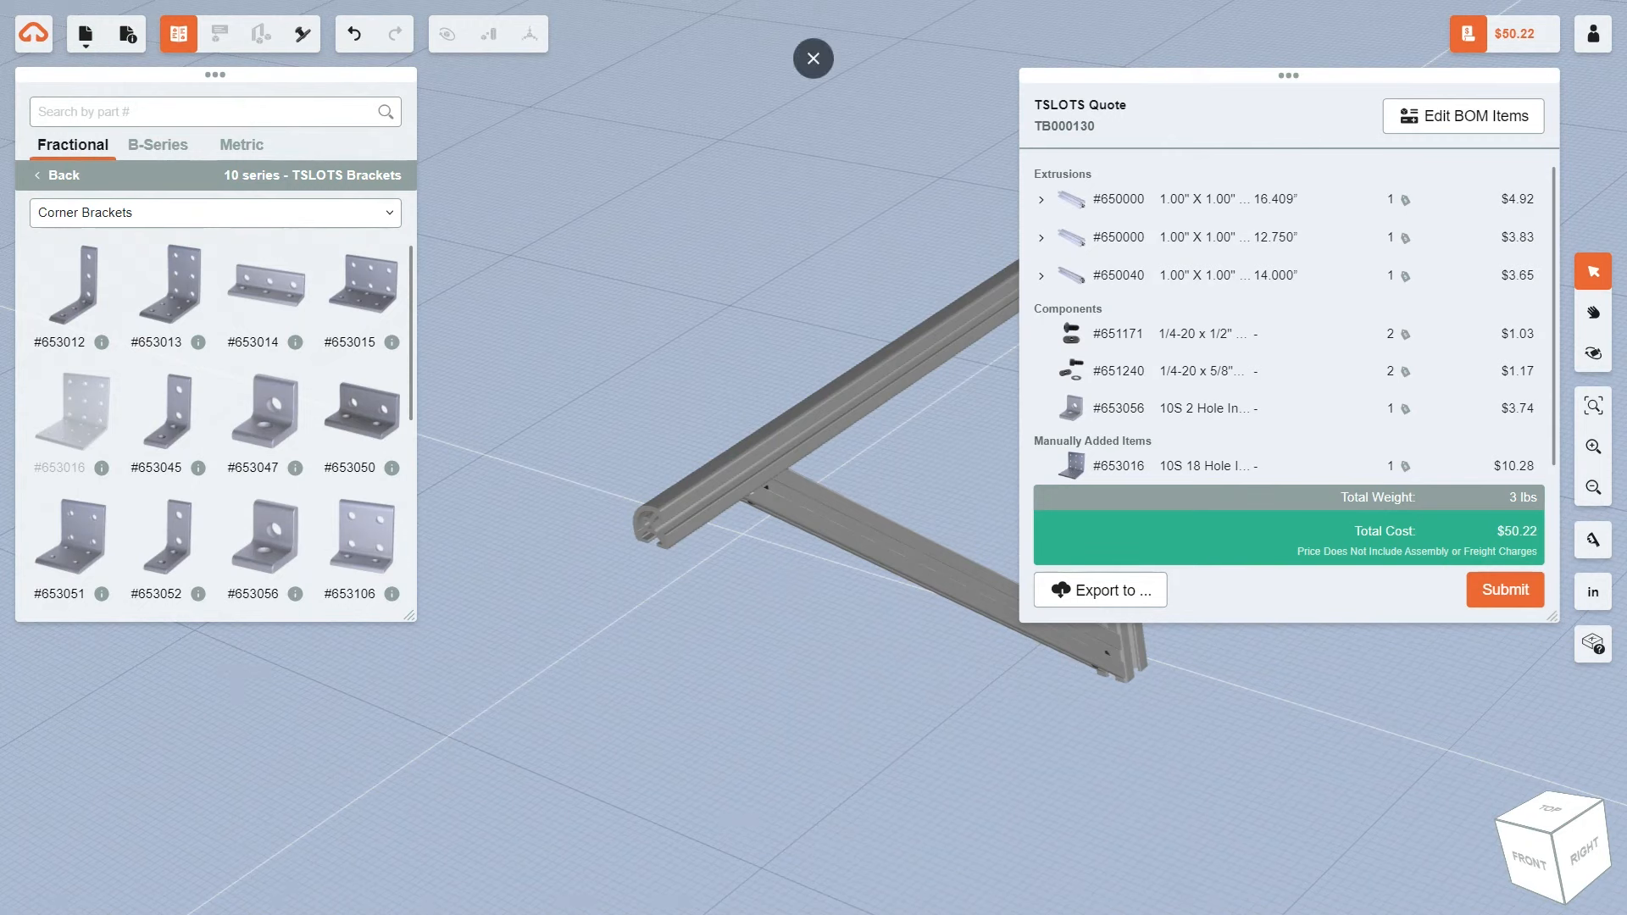
pyautogui.click(1486, 43)
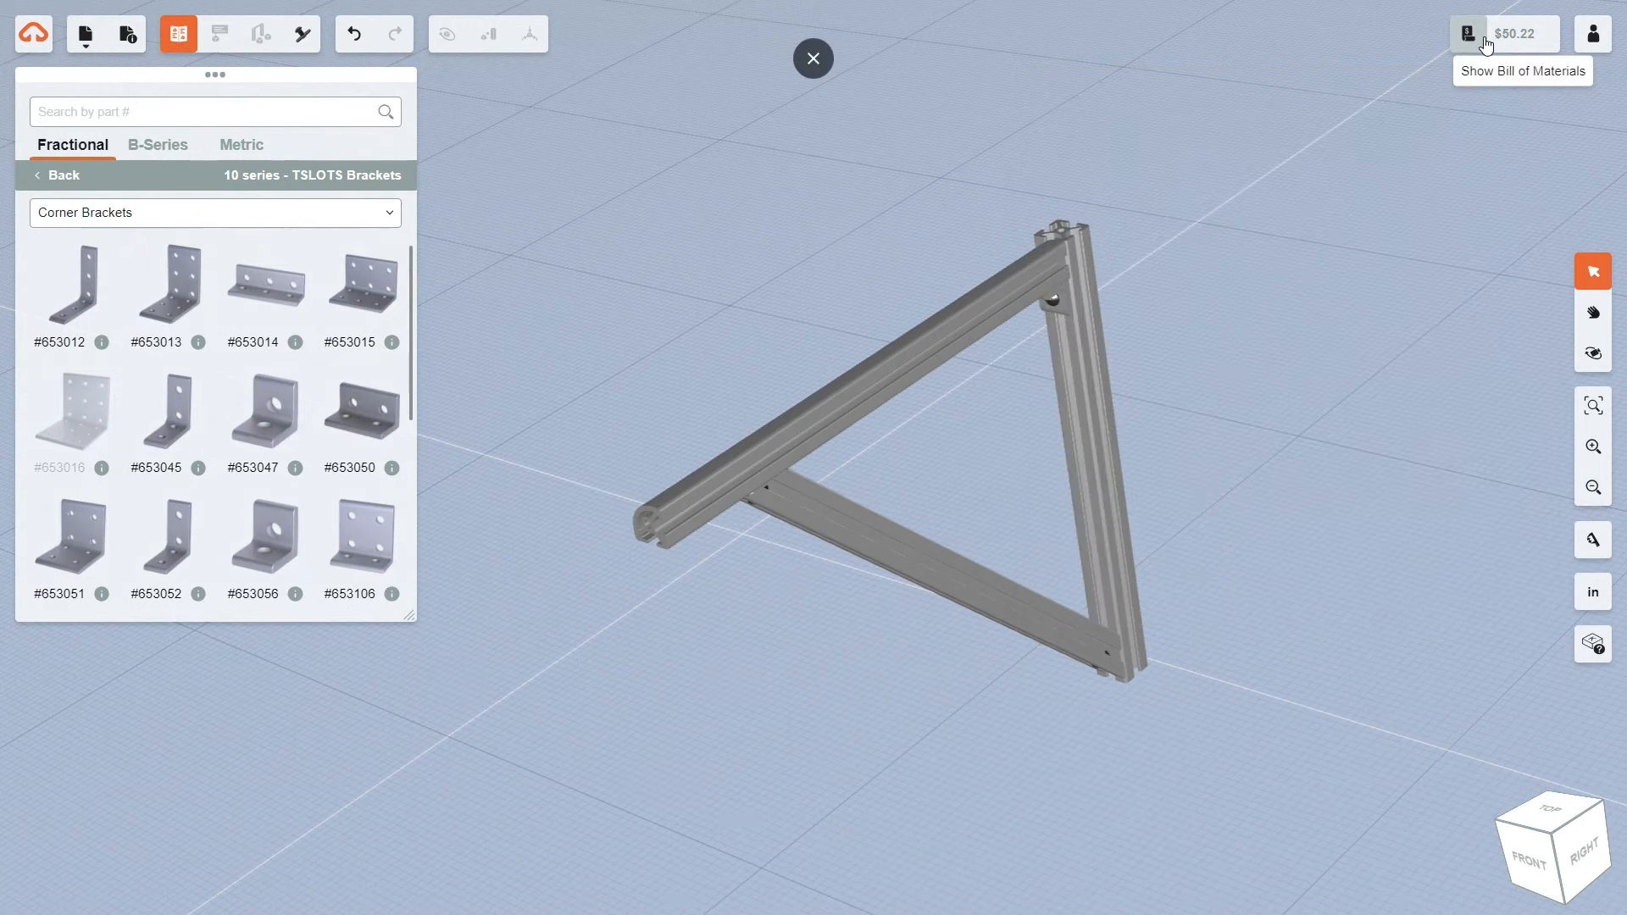